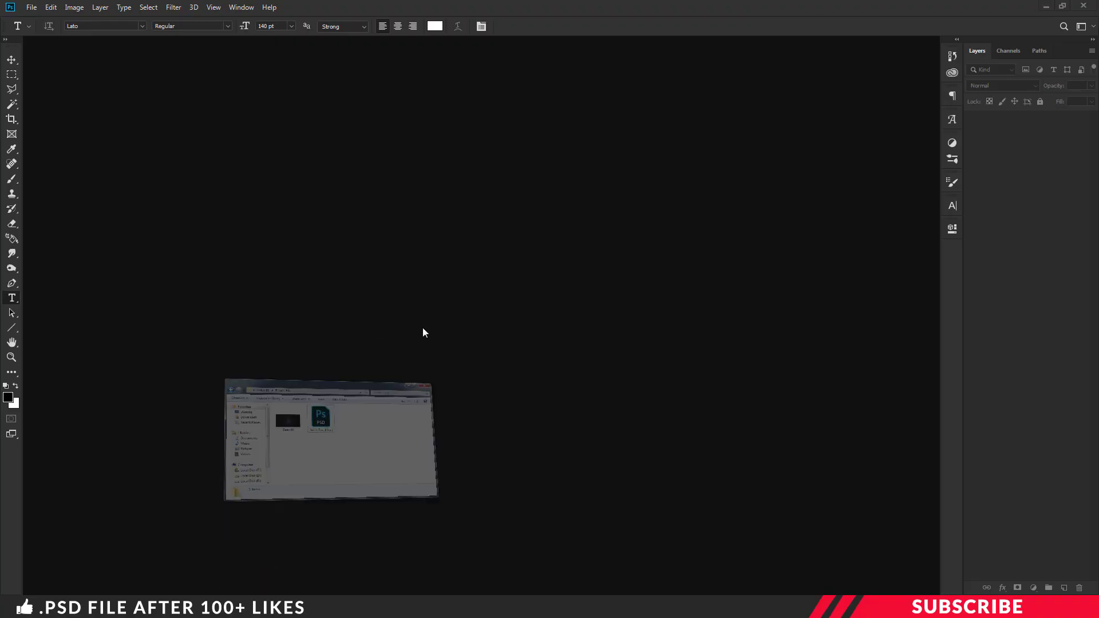
Open Neon Text Effect.psd and select its Background group.
click(445, 186)
double_click(445, 186)
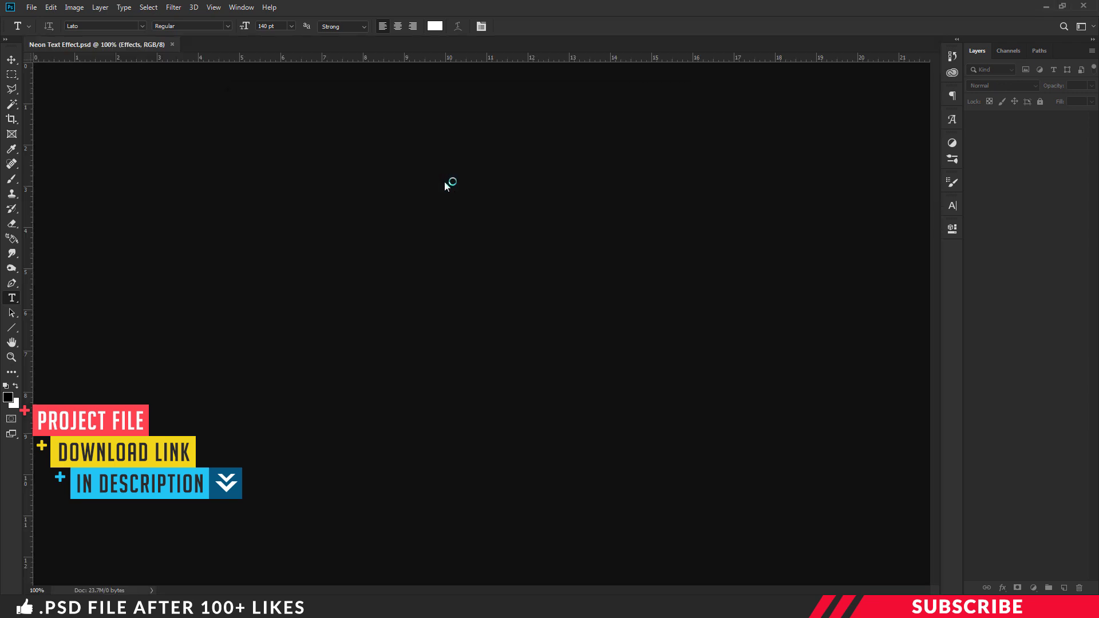
key(v)
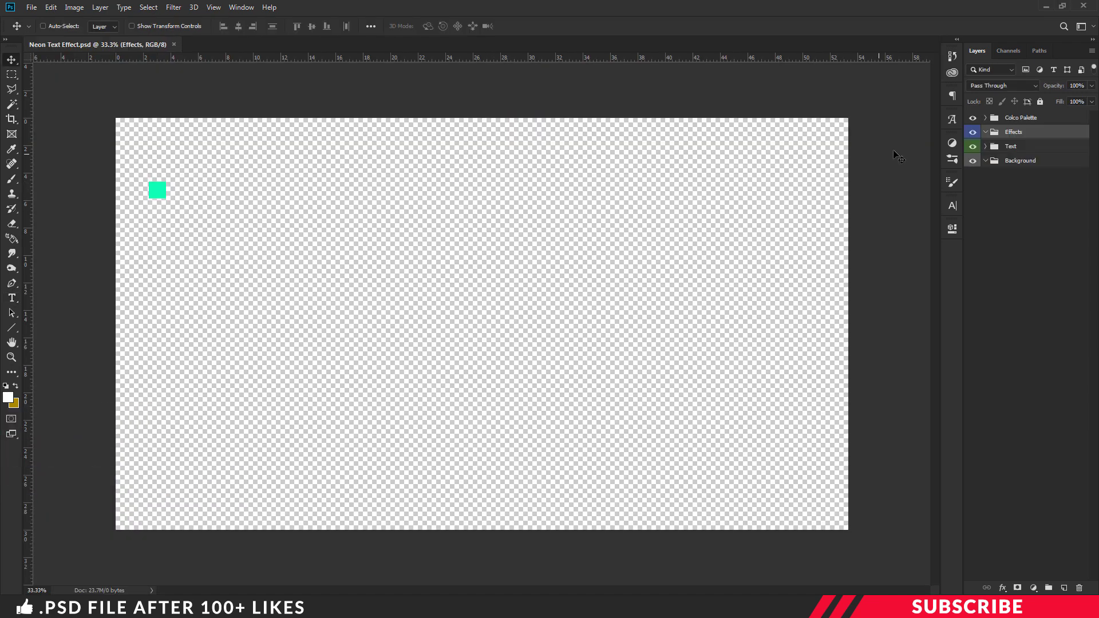
click(972, 117)
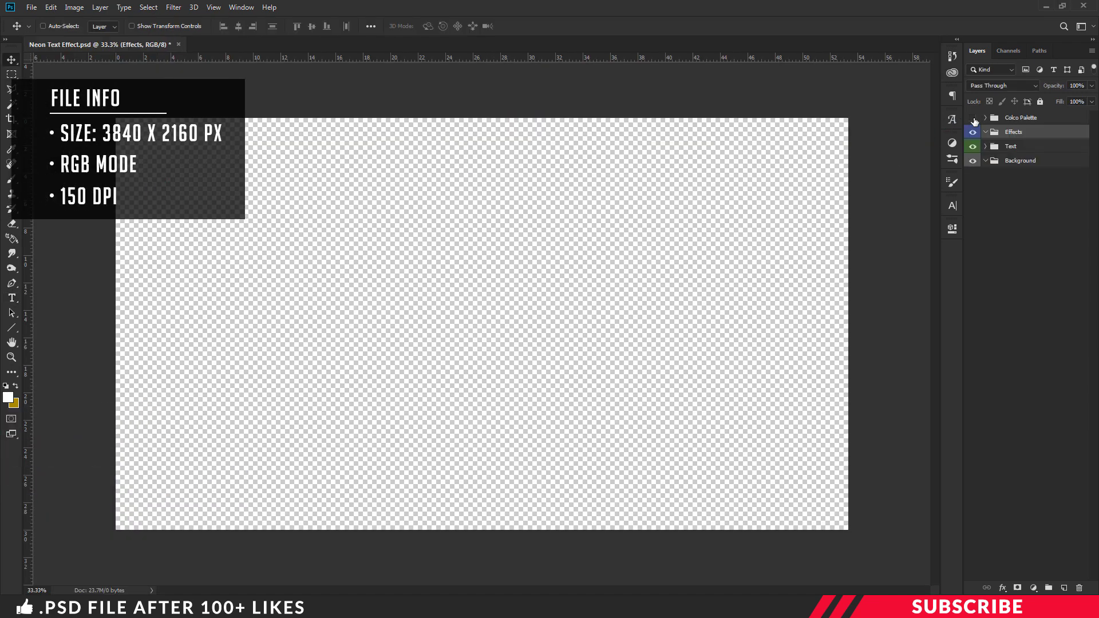
click(973, 117)
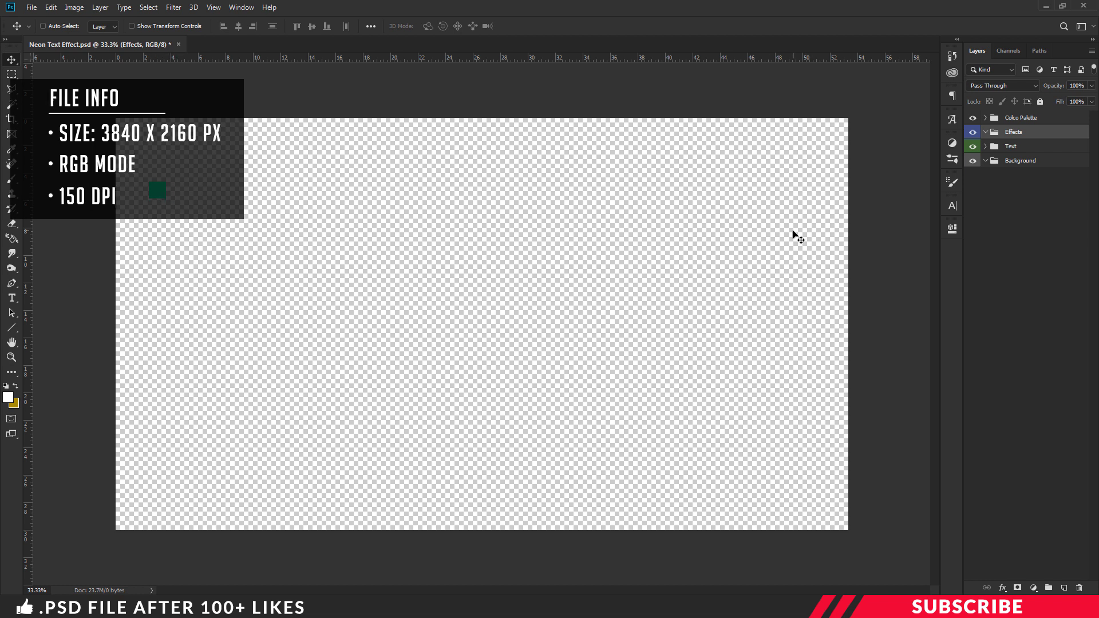
click(1010, 162)
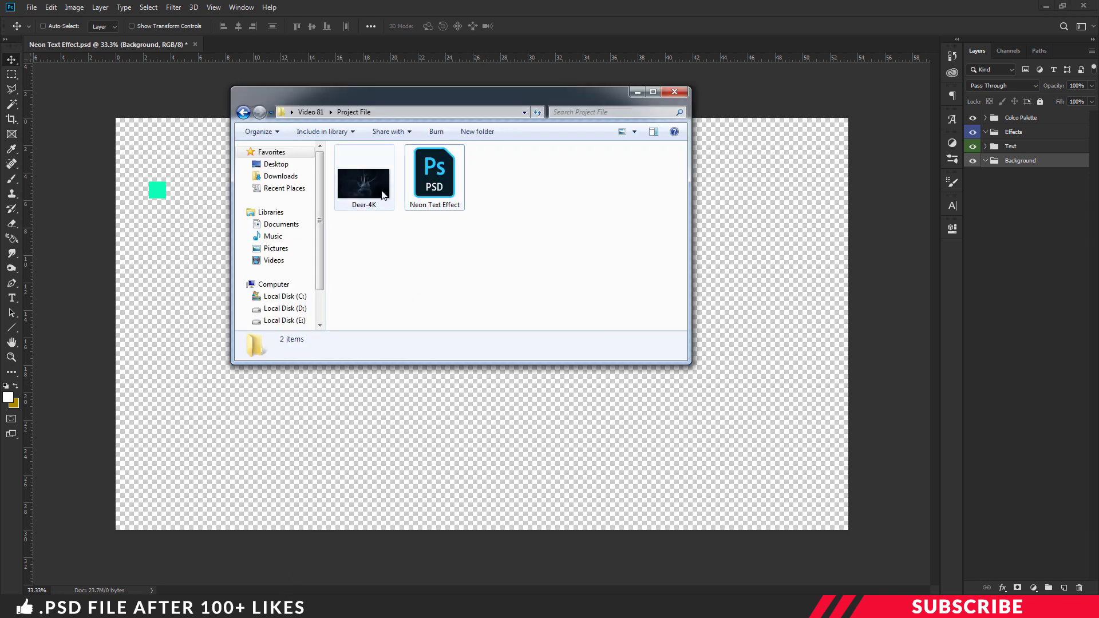
Open Deer-4K.png in Photoshop and drag it into the Background group.
right_click(370, 195)
mouse_move(435, 333)
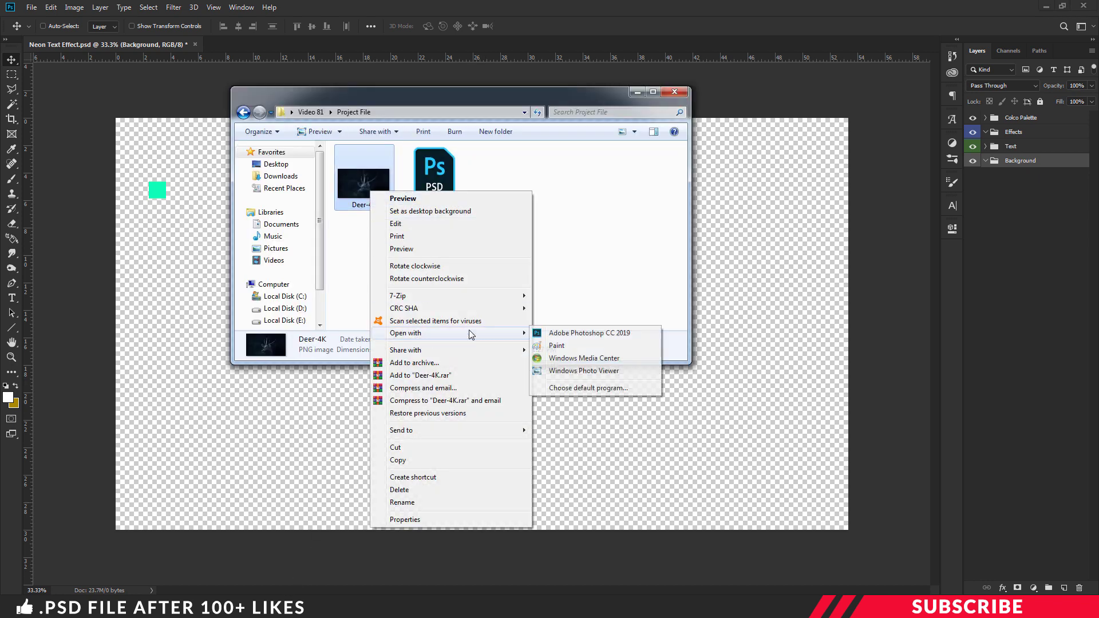
click(560, 335)
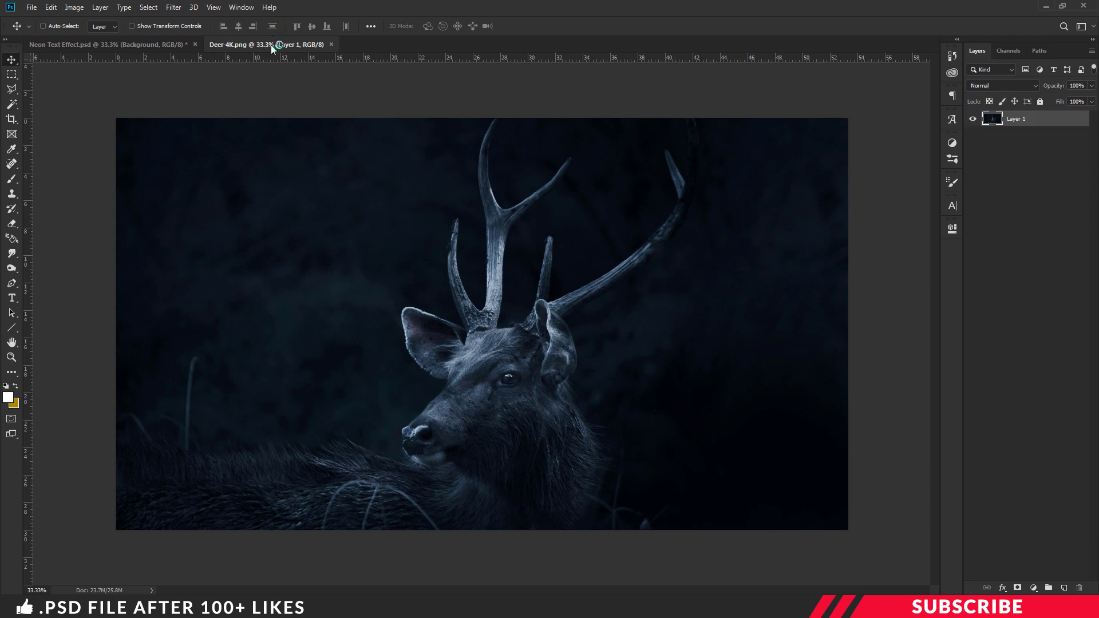
drag(270, 44, 171, 174)
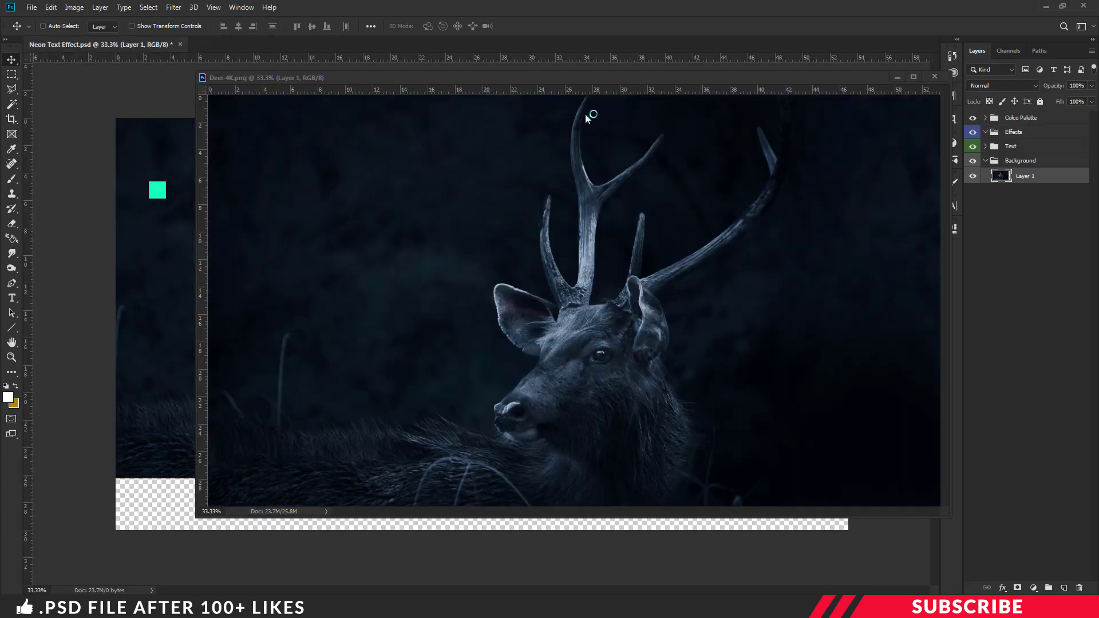
click(934, 77)
Free-transform the deer photo so it fills the whole canvas.
key(ctrl+t)
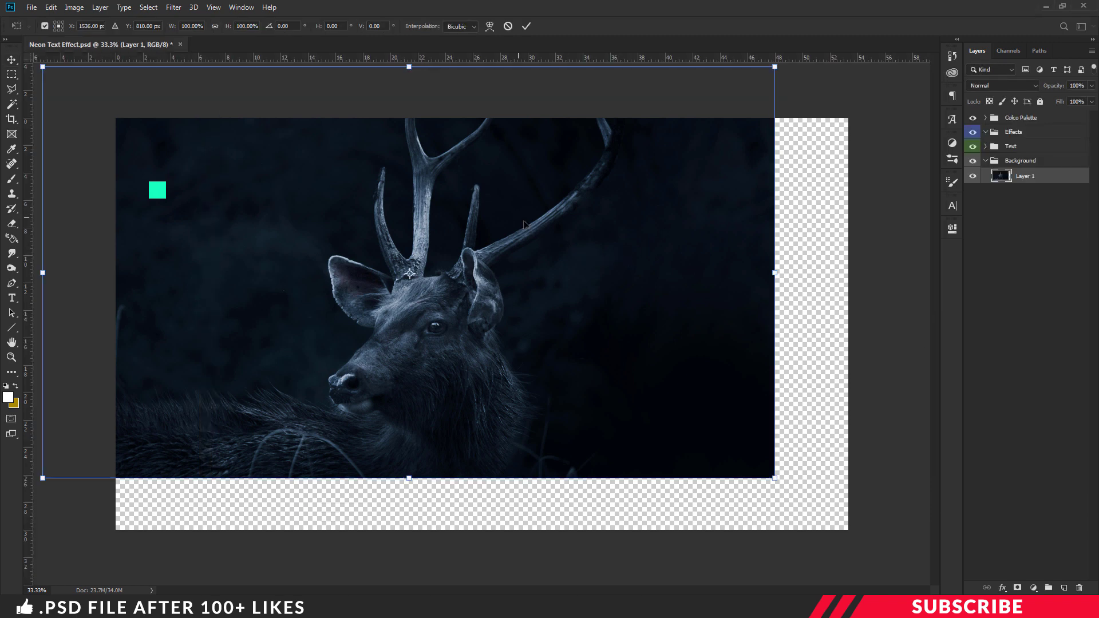
drag(522, 226, 590, 270)
key(Return)
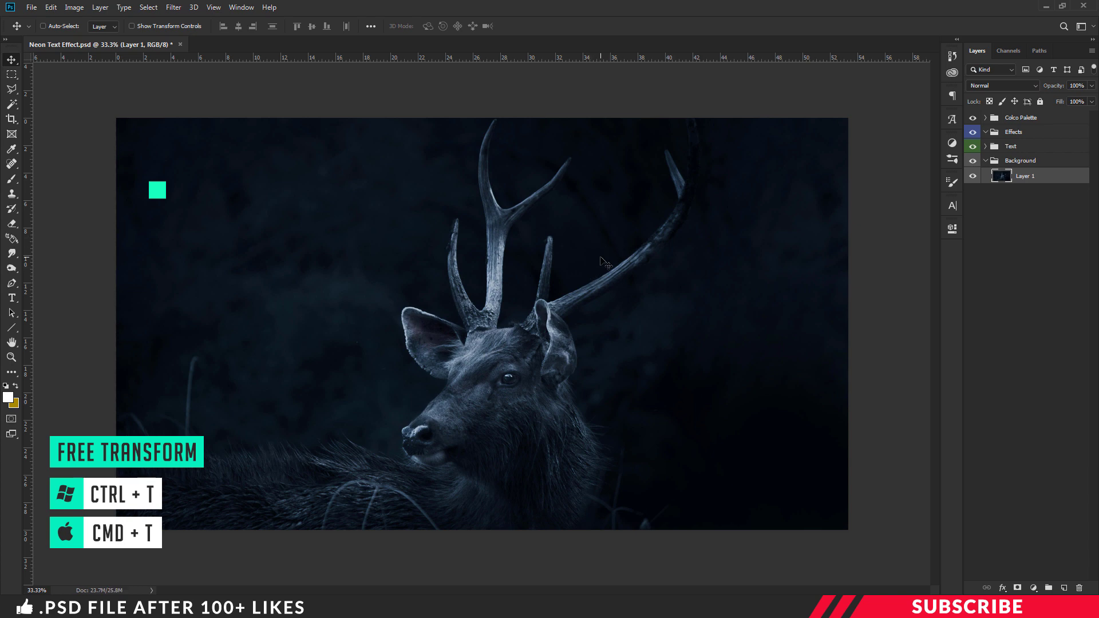
Add a new layer inside the Text group and set the foreground colour to white.
click(984, 161)
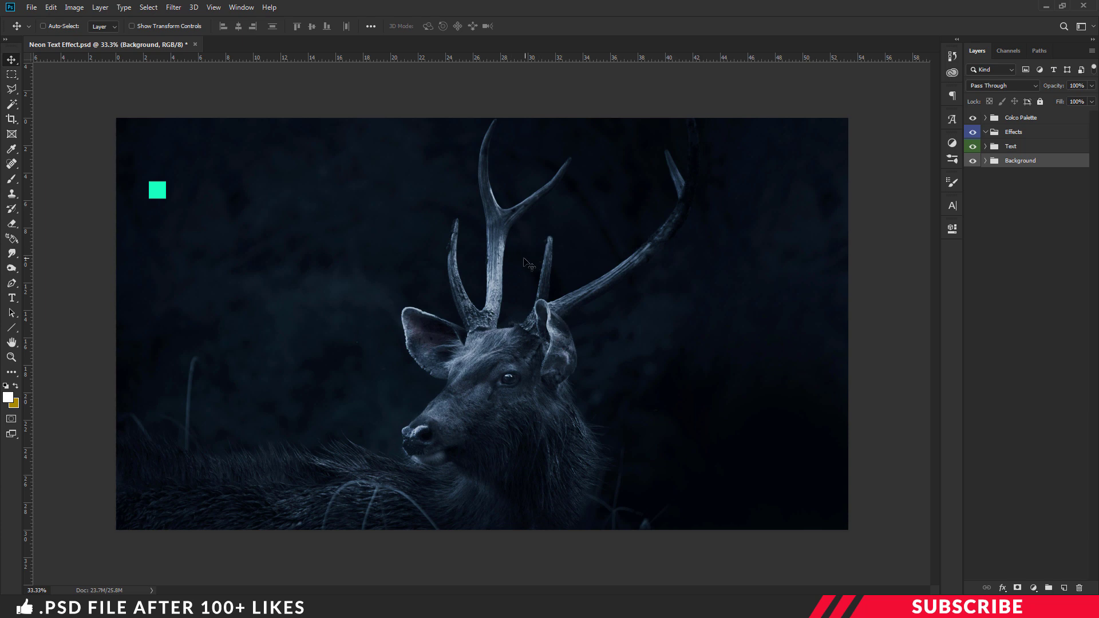
click(1000, 150)
click(1000, 150)
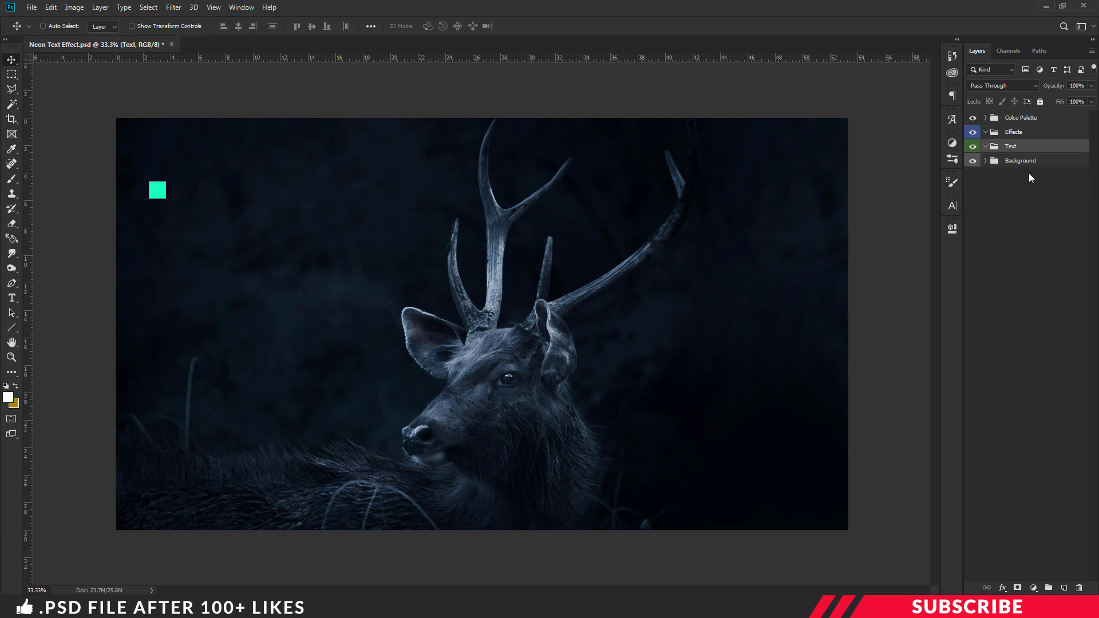
click(1064, 587)
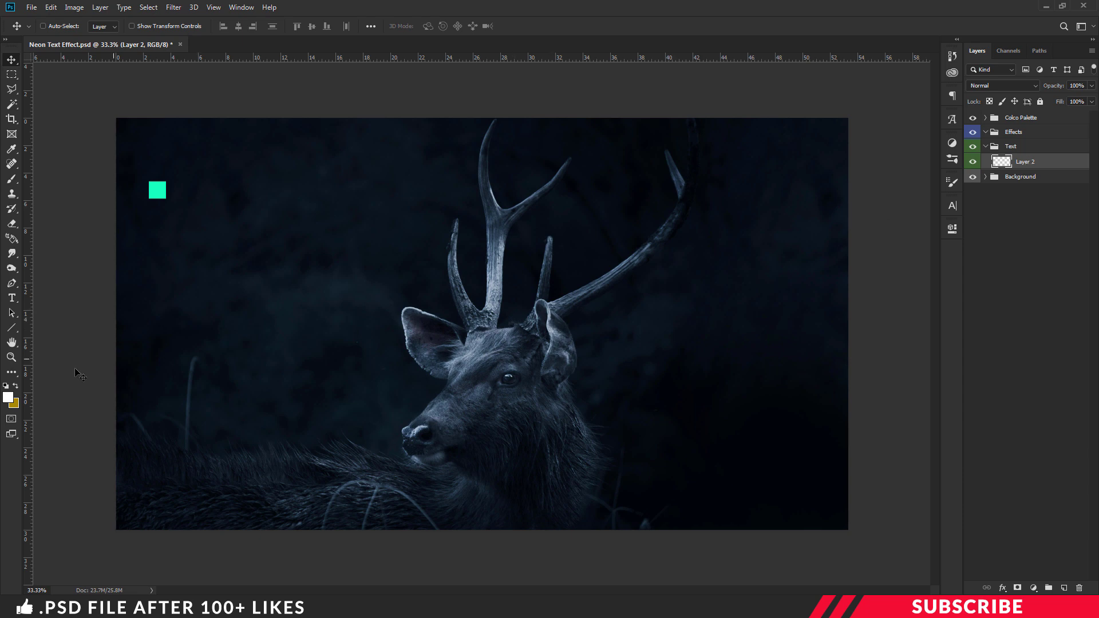
click(7, 398)
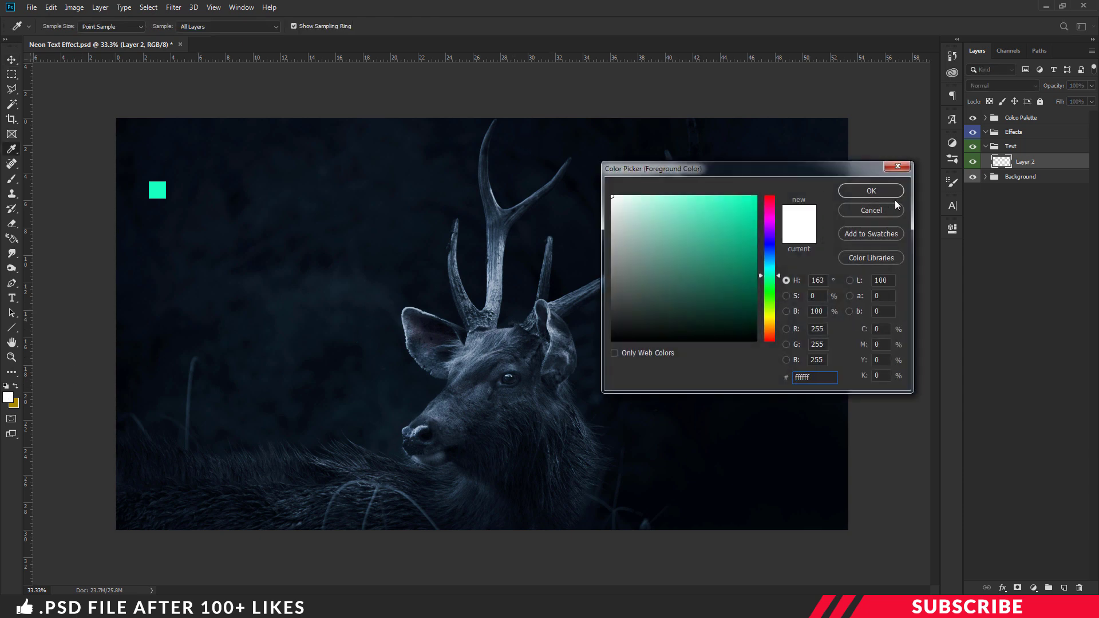
click(868, 192)
Type NEON at 715 pt and centre it across the top of the photo.
key(t)
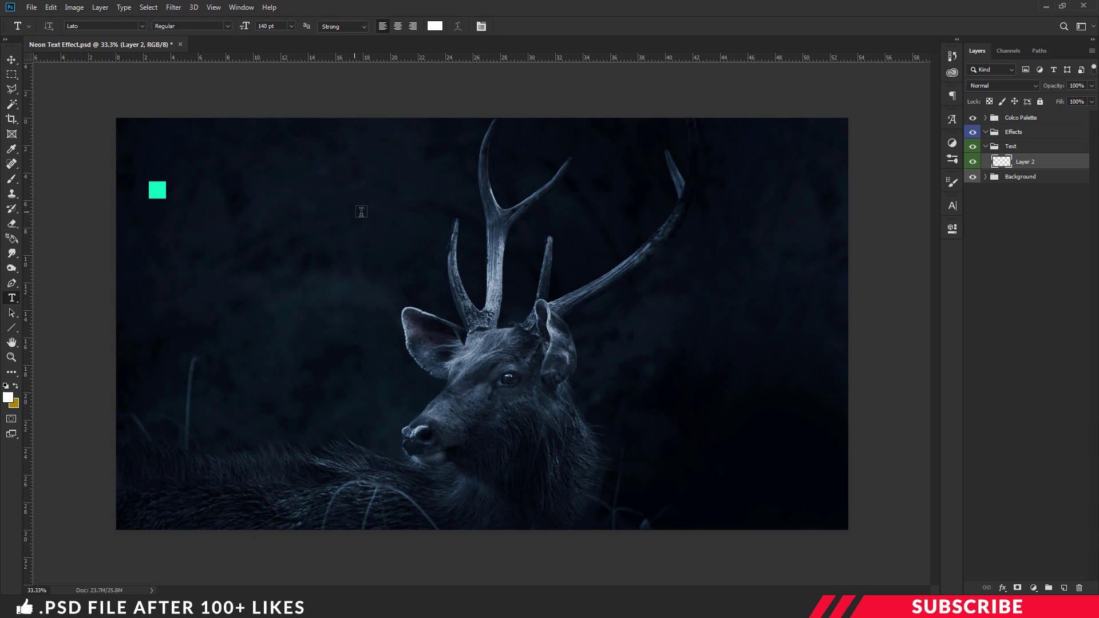
click(280, 25)
text(715)
click(364, 222)
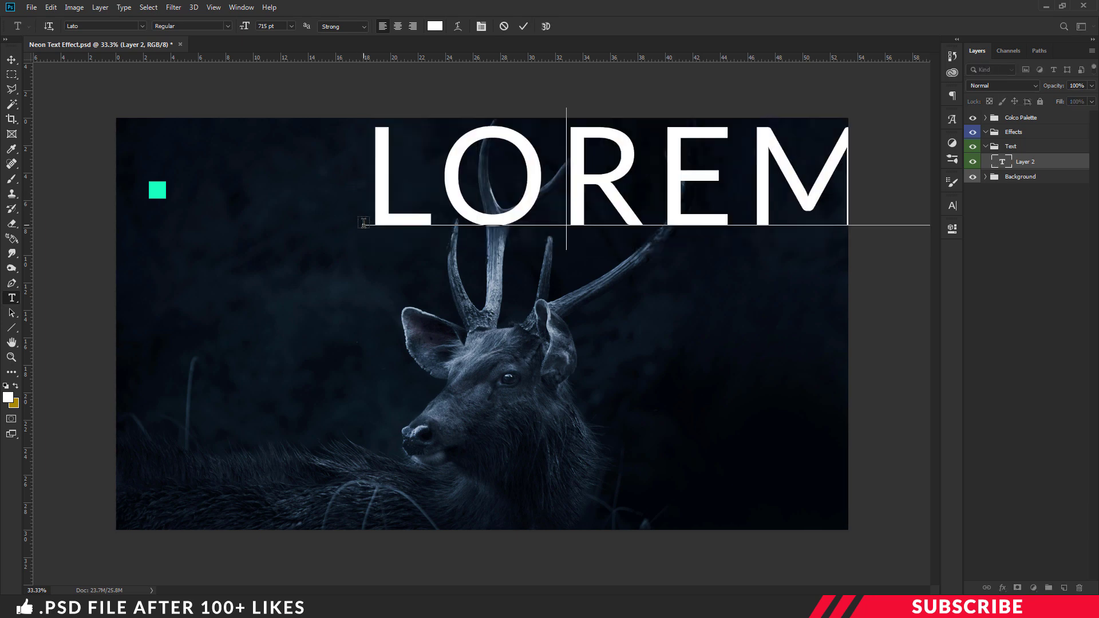
text(NEON)
key(ctrl+Return)
key(v)
drag(658, 199, 585, 221)
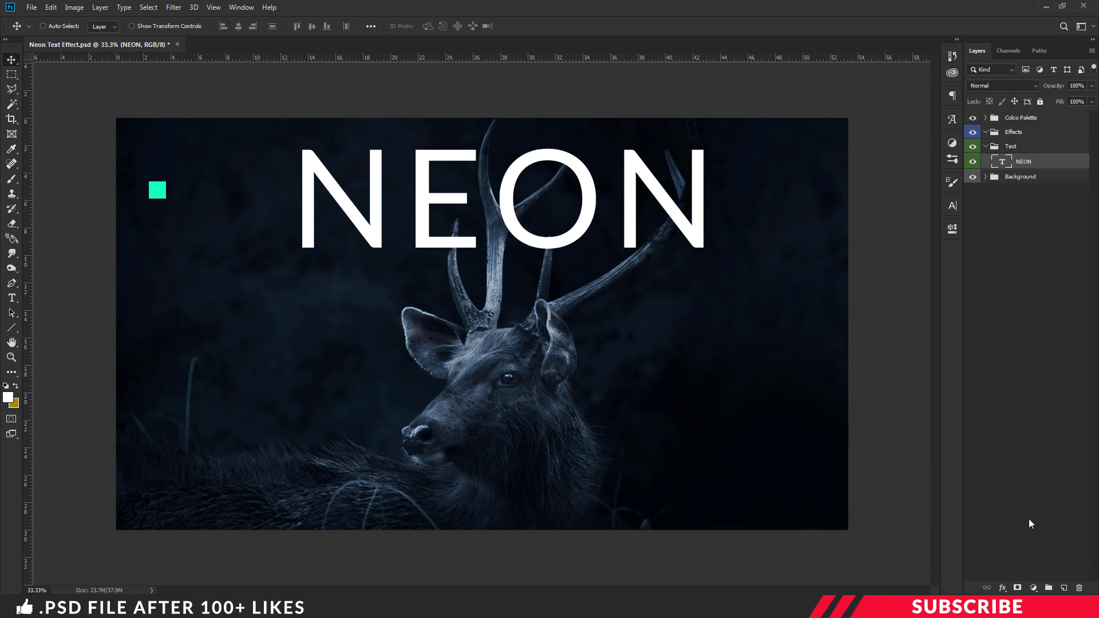
Add a layer mask to NEON and ready a black hard round brush.
click(1017, 588)
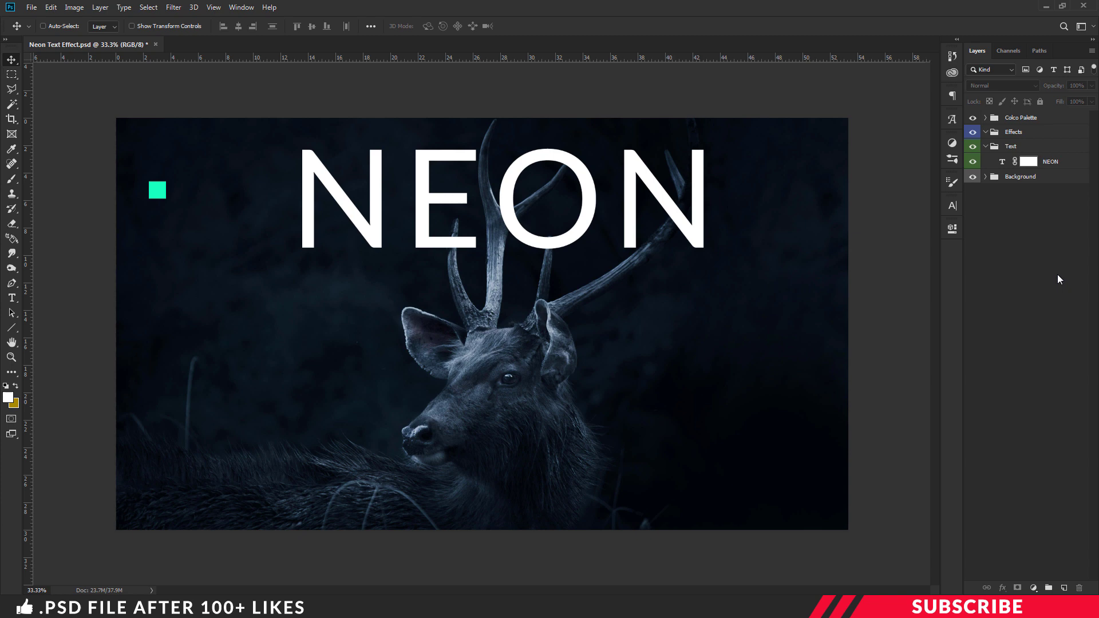
click(1028, 162)
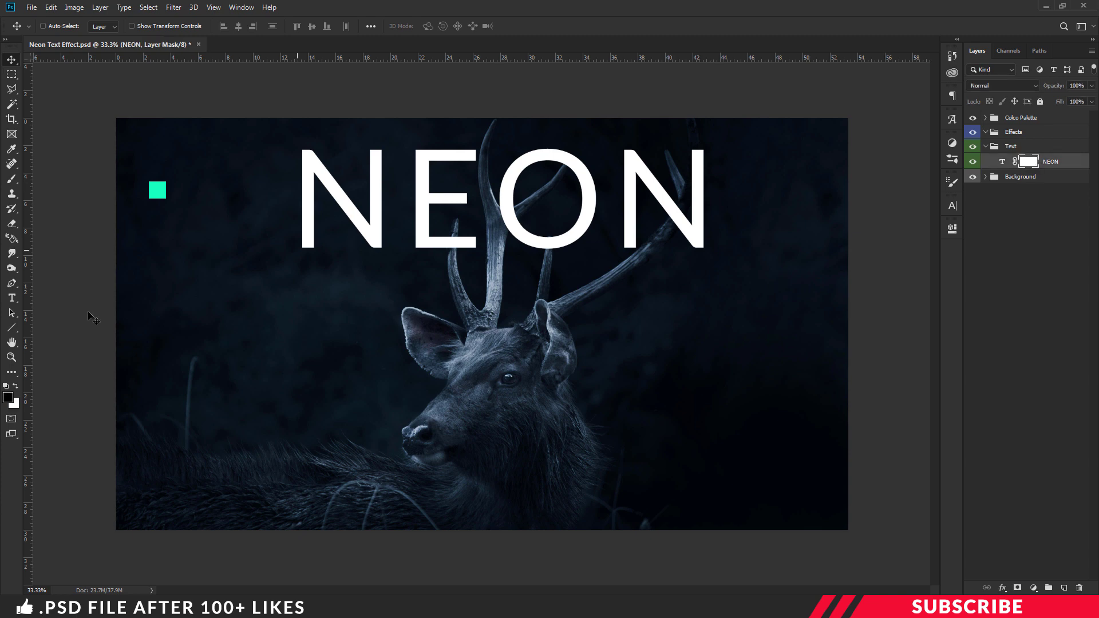
click(8, 398)
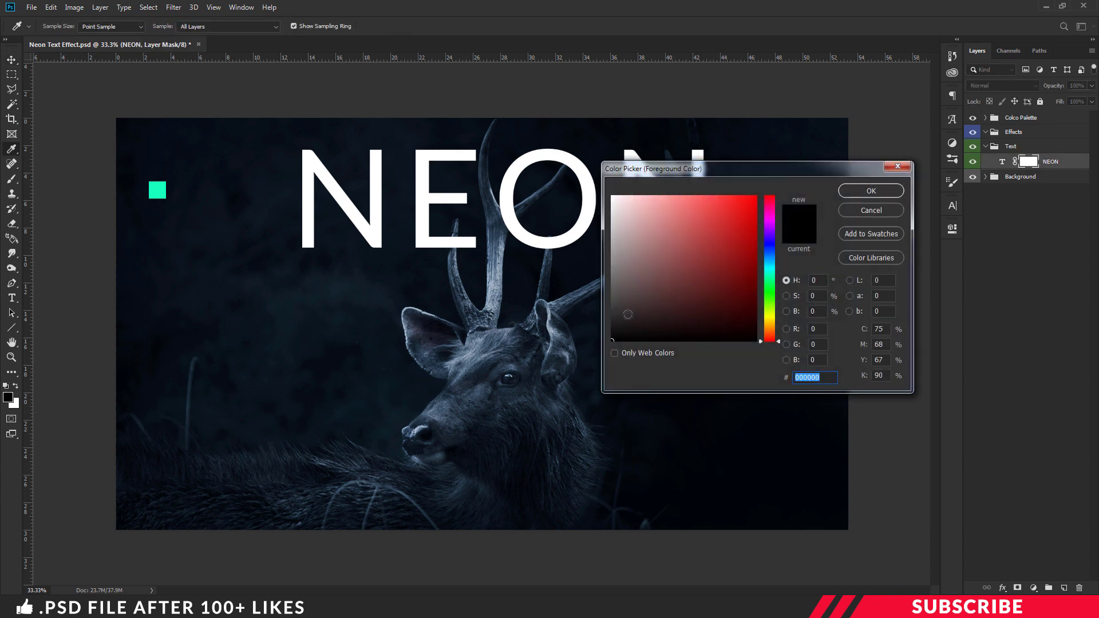
click(847, 191)
key(b)
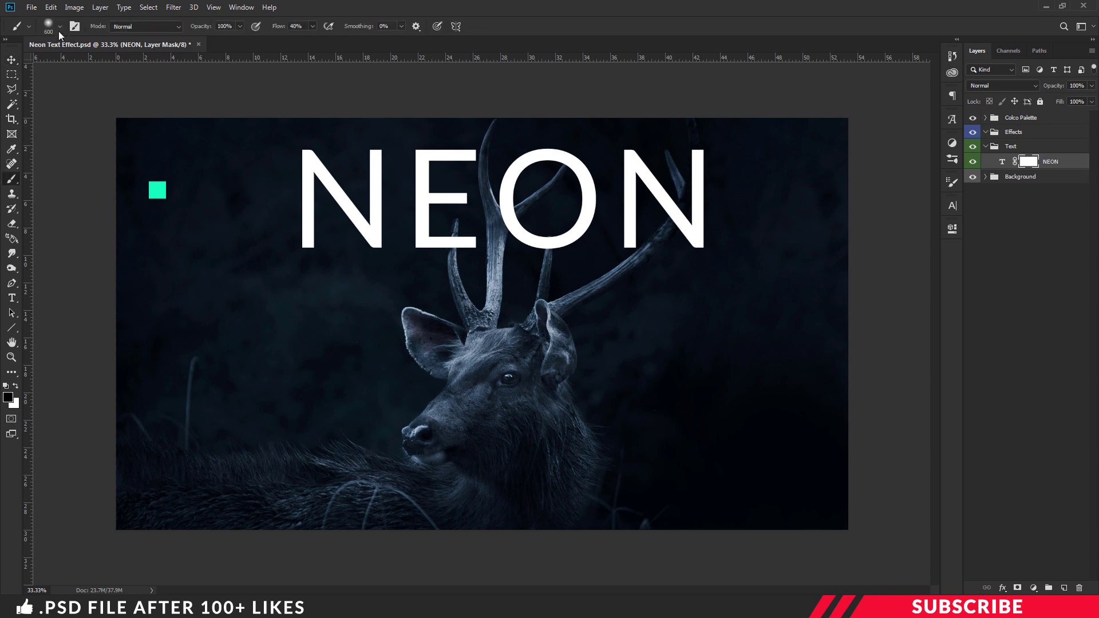
right_click(11, 179)
click(63, 181)
click(60, 25)
click(171, 213)
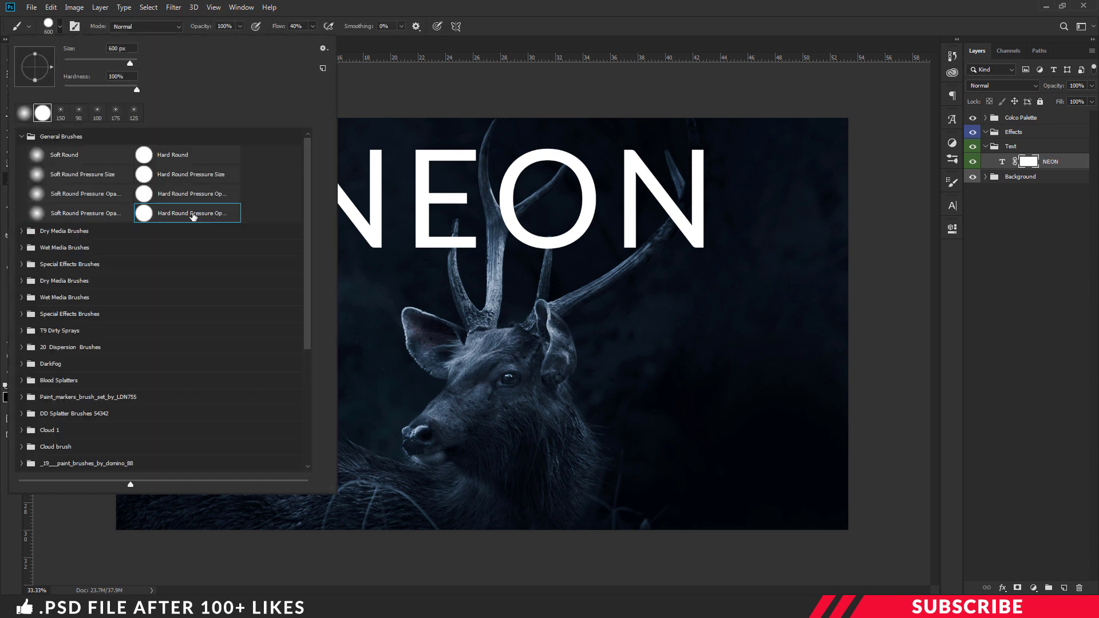
click(543, 22)
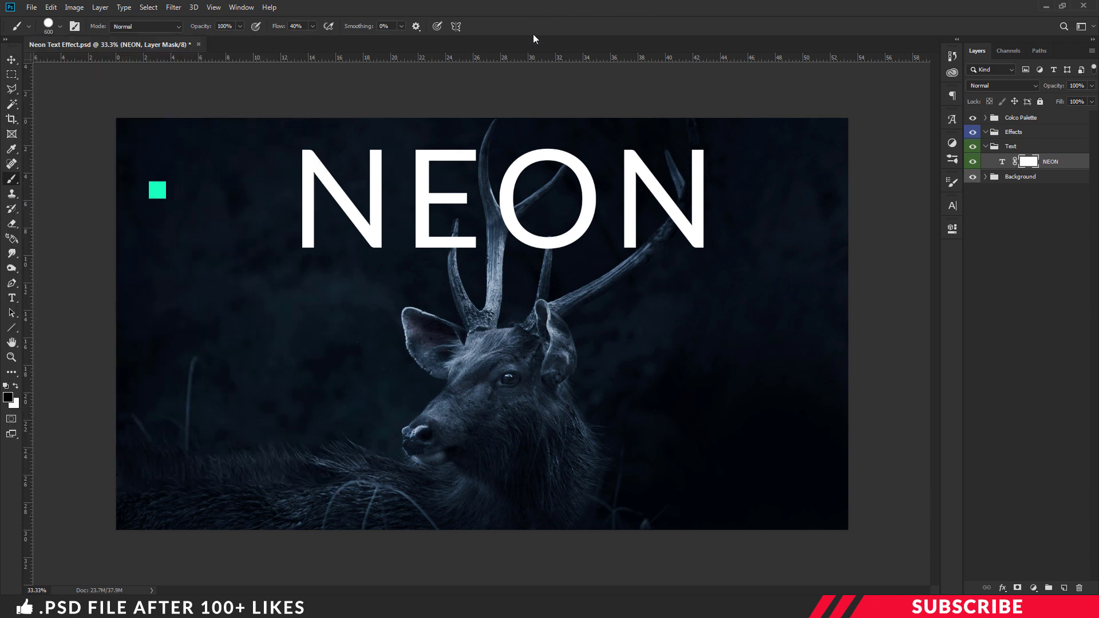
Lower the NEON text layer's opacity to 27%.
click(1002, 162)
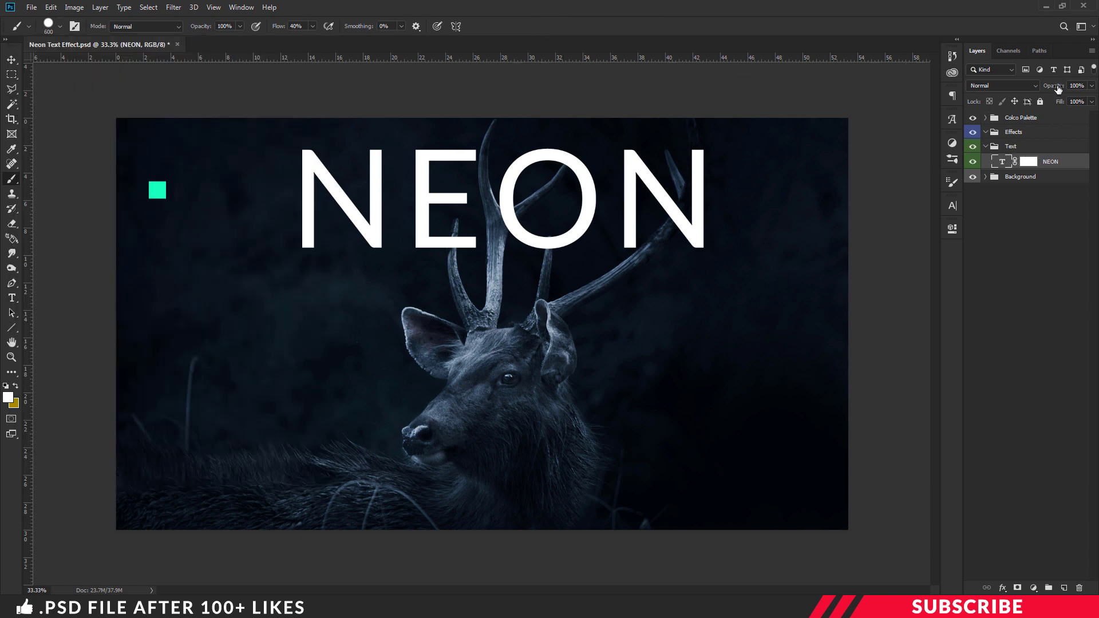
drag(1057, 89, 1047, 93)
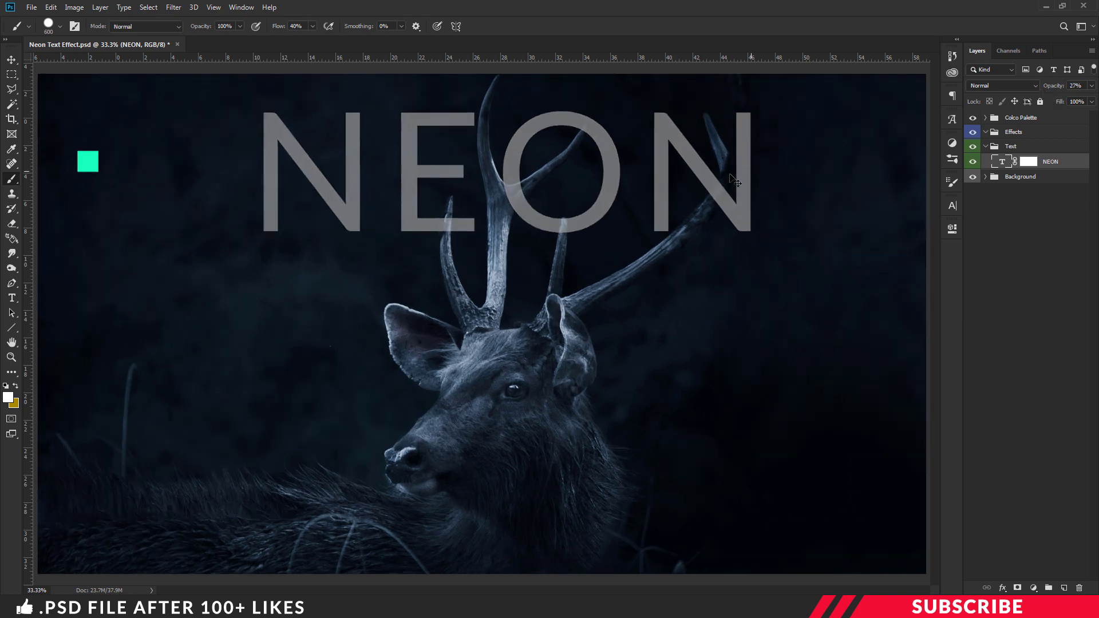
scroll(561, 343, up, 4)
key(v)
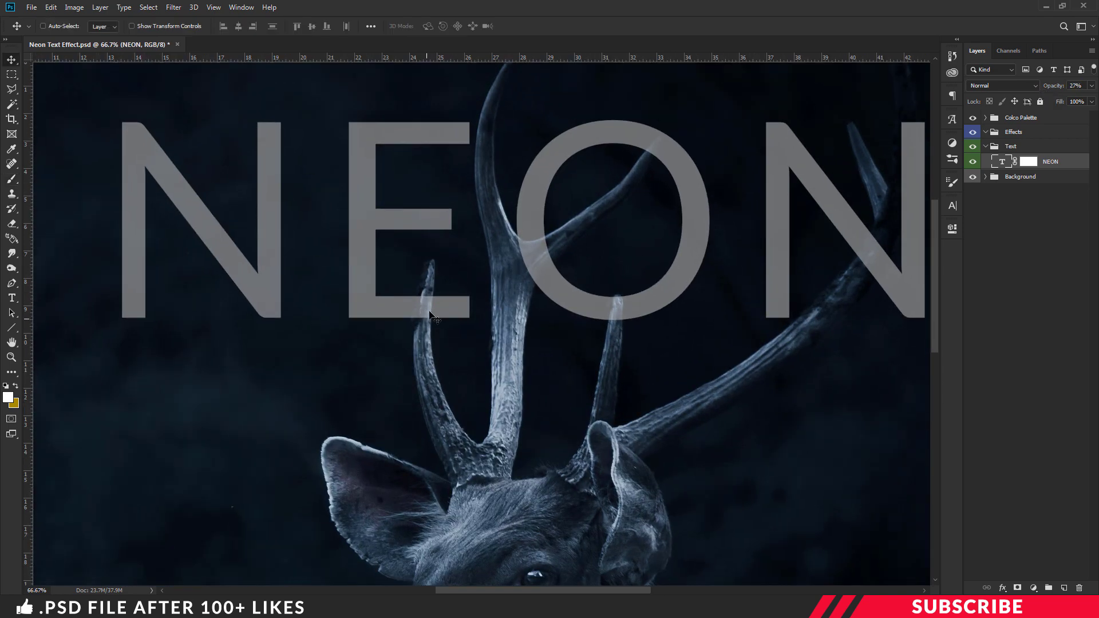
Paint black on the NEON mask with a small brush where the antlers cross the letters.
click(1029, 162)
key(b)
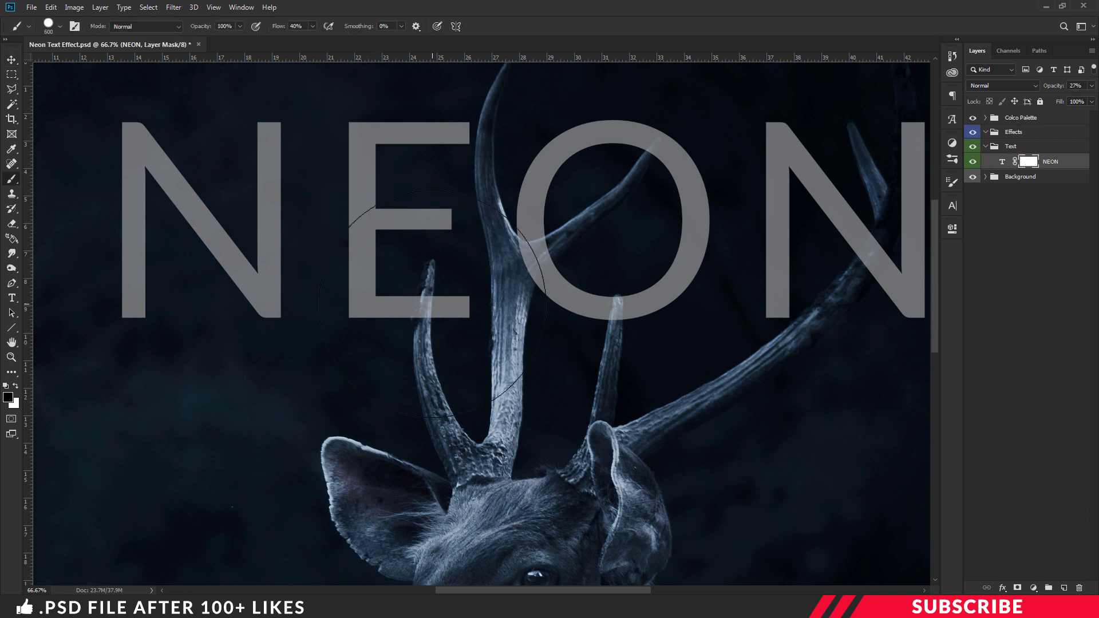
key(bracketleft)
key(bracketleft)
key(bracketleft)
key(bracketleft)
key(bracketleft)
key(ctrl+1)
key(ctrl+plus)
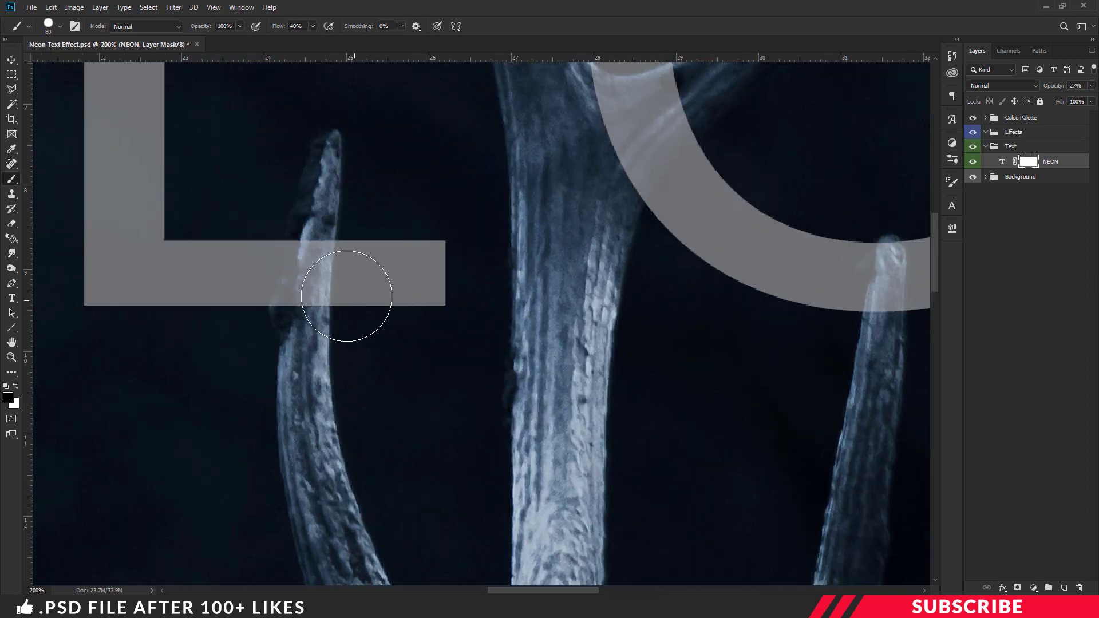
key(bracketleft)
key(bracketleft)
key(bracketleft)
key(bracketleft)
key(bracketleft)
key(bracketleft)
mouse_move(304, 233)
mouse_down()
mouse_move(310, 291)
mouse_move(310, 238)
mouse_move(320, 239)
mouse_move(306, 235)
mouse_move(289, 309)
mouse_move(293, 242)
mouse_move(319, 231)
mouse_move(291, 293)
mouse_up()
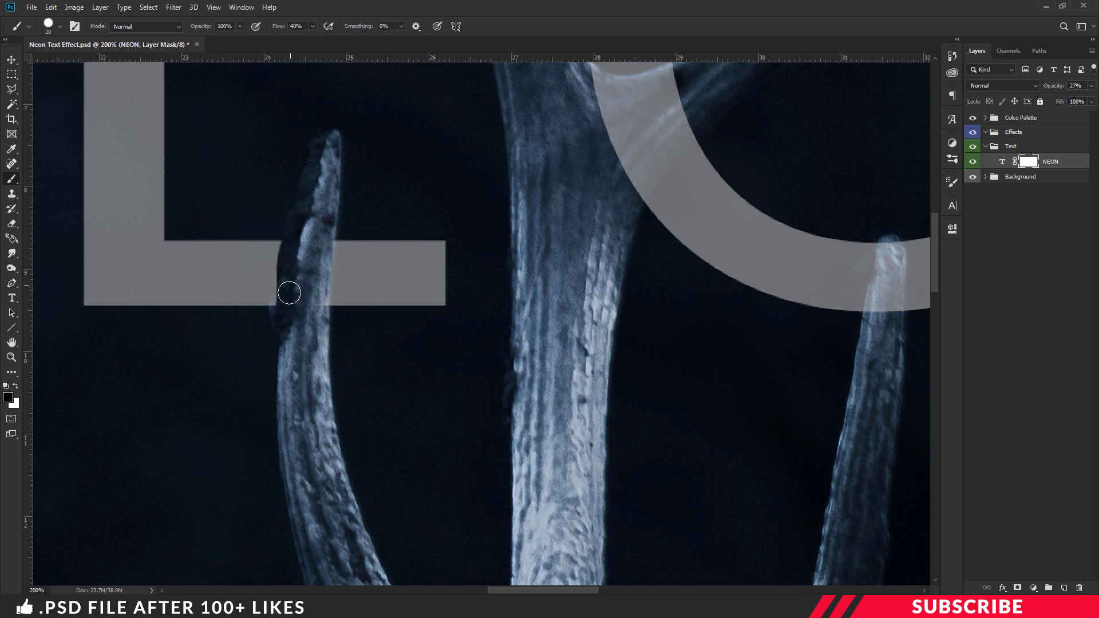
scroll(578, 244, up, 3)
mouse_move(578, 244)
mouse_down()
mouse_move(629, 261)
mouse_move(694, 246)
mouse_move(624, 266)
mouse_move(611, 332)
mouse_move(626, 375)
mouse_move(658, 337)
mouse_move(630, 328)
mouse_move(652, 309)
mouse_up()
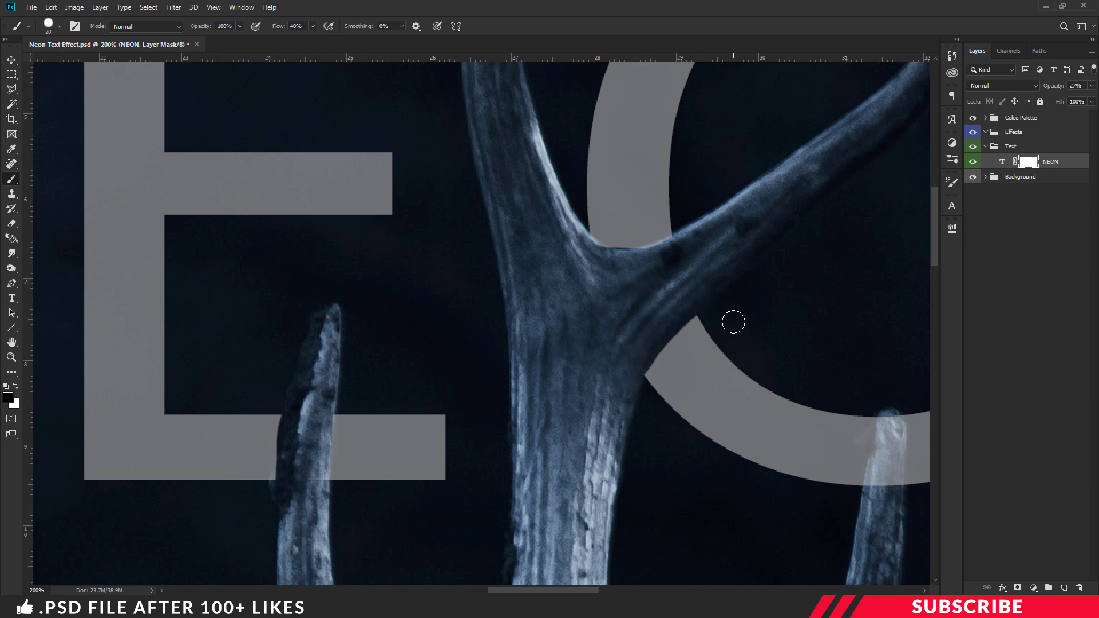
drag(731, 321, 697, 476)
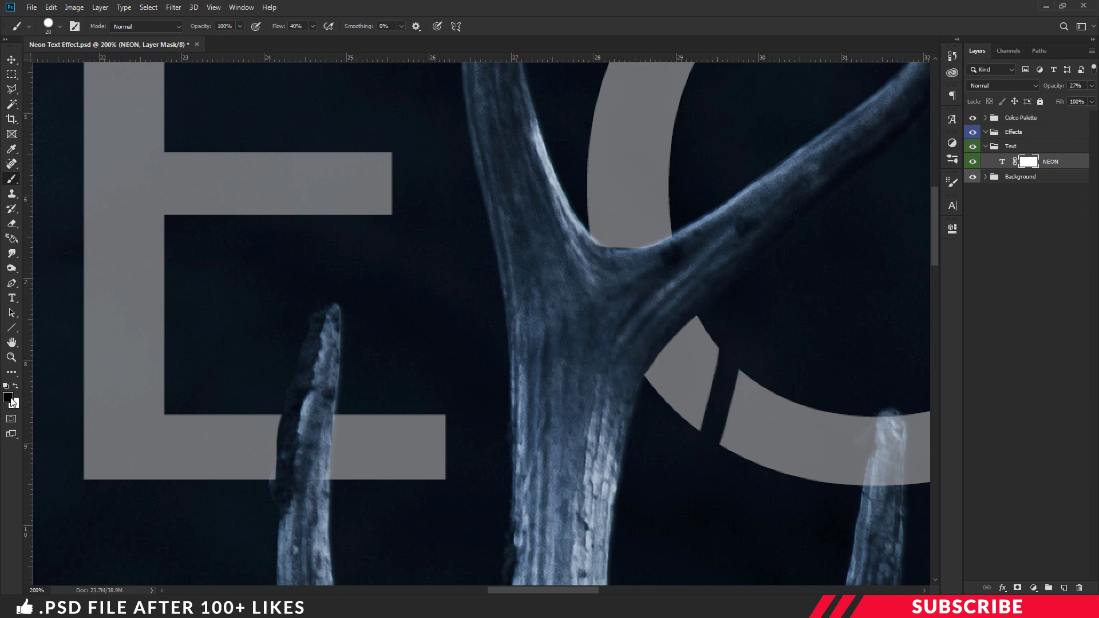
Paint white (ffffff) on the mask to restore the C's lower arc.
click(8, 396)
text(ffffff)
click(861, 193)
mouse_move(747, 359)
mouse_down()
mouse_move(708, 387)
mouse_move(729, 396)
mouse_move(721, 419)
mouse_up()
Paint black (000000) to hide the O's base and the N's diagonal behind the antlers.
click(8, 396)
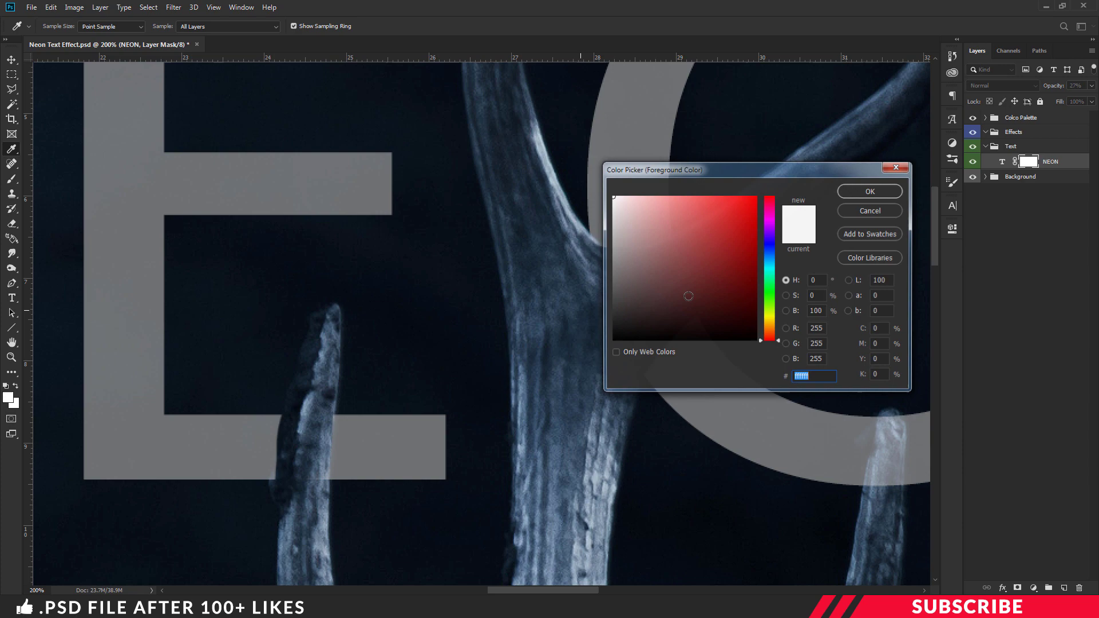
text(000000)
click(862, 192)
scroll(518, 573, right, 5)
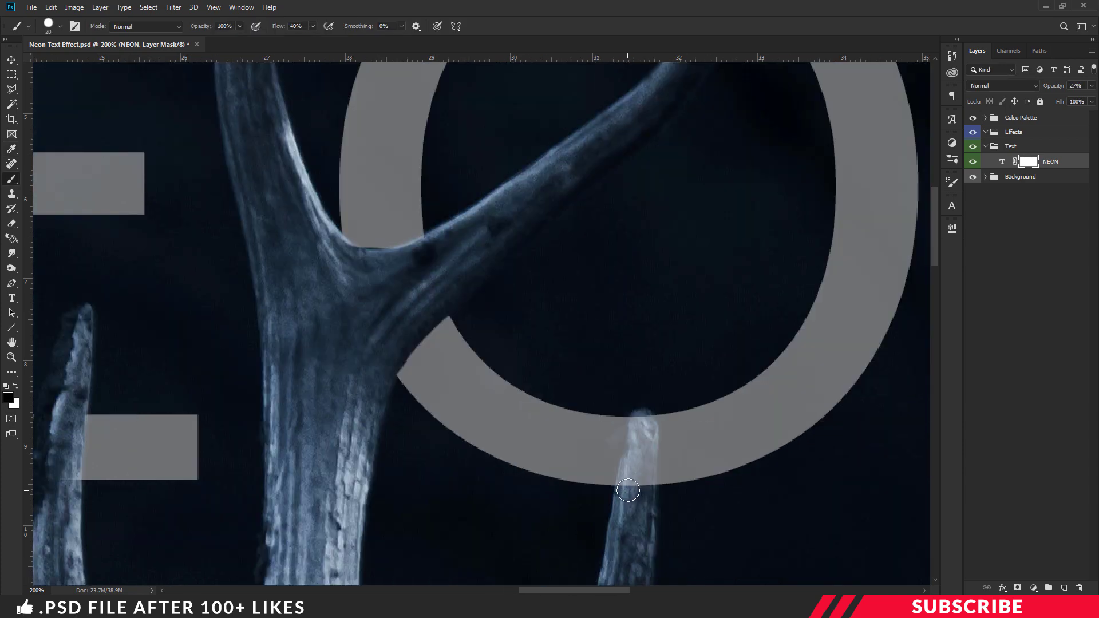
drag(629, 498, 644, 452)
key(ctrl+minus)
key(ctrl+plus)
key(bracketleft)
mouse_move(744, 286)
mouse_down()
mouse_move(750, 246)
mouse_move(784, 309)
mouse_up()
scroll(785, 503, right, 10)
mouse_move(718, 349)
mouse_down()
mouse_move(716, 408)
mouse_move(740, 427)
mouse_up()
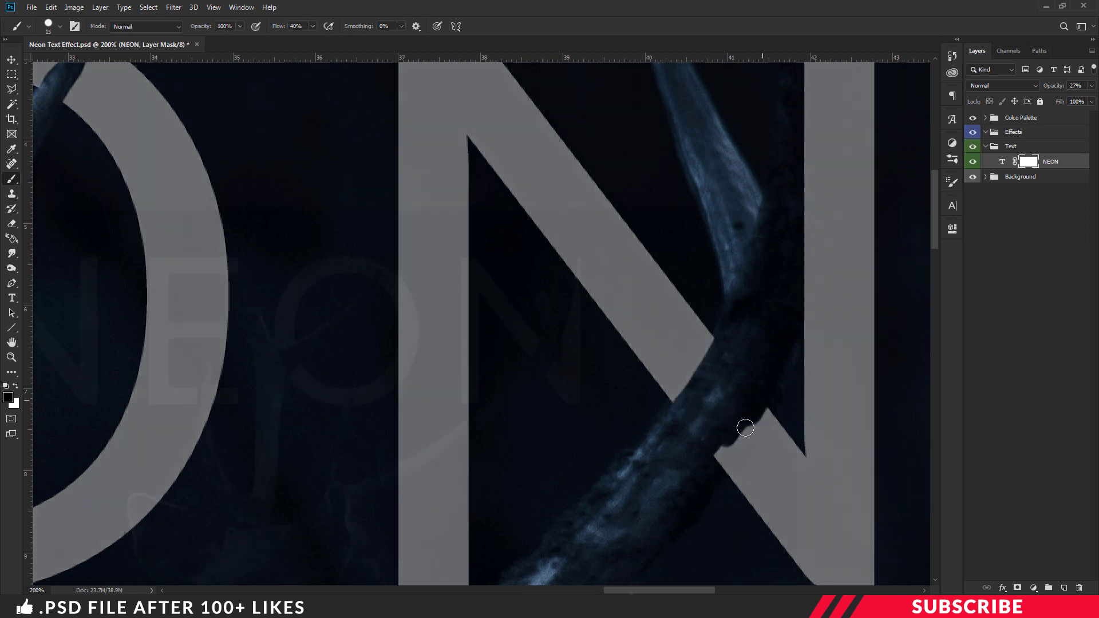
Zoom out to the whole title and select the NEON text layer instead of its mask.
key(ctrl+minus)
key(ctrl+minus)
key(ctrl+minus)
key(v)
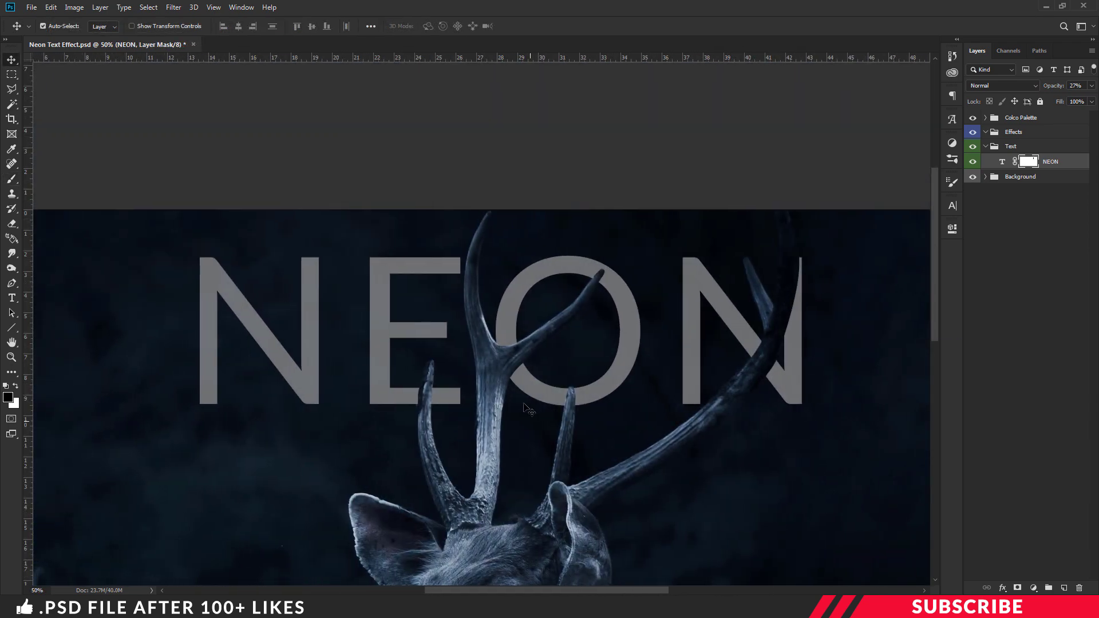
key(ctrl+minus)
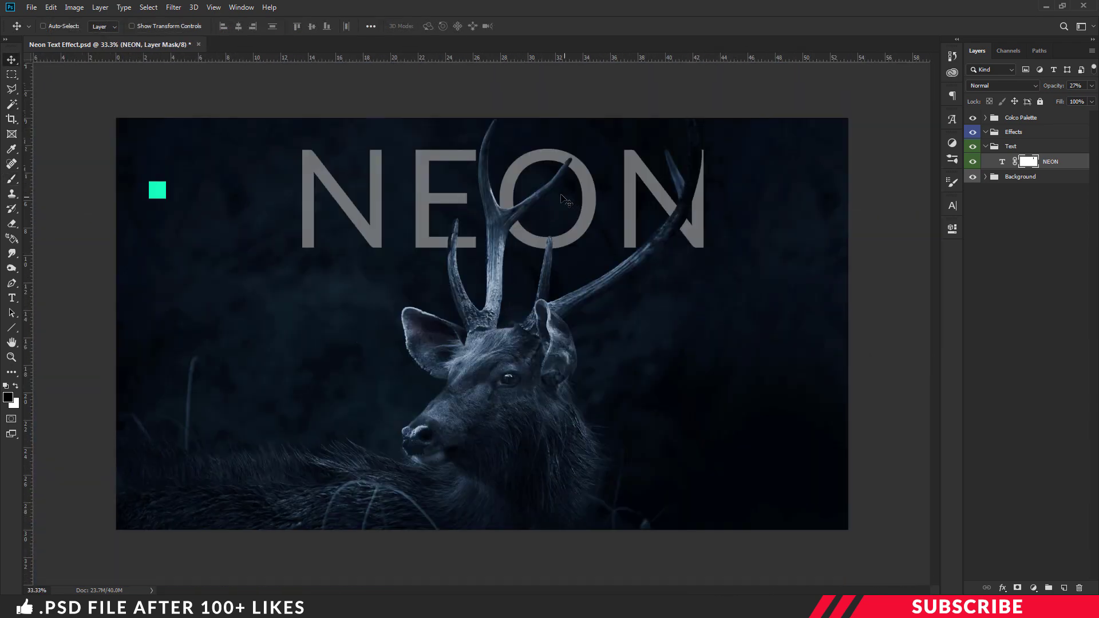
click(1002, 162)
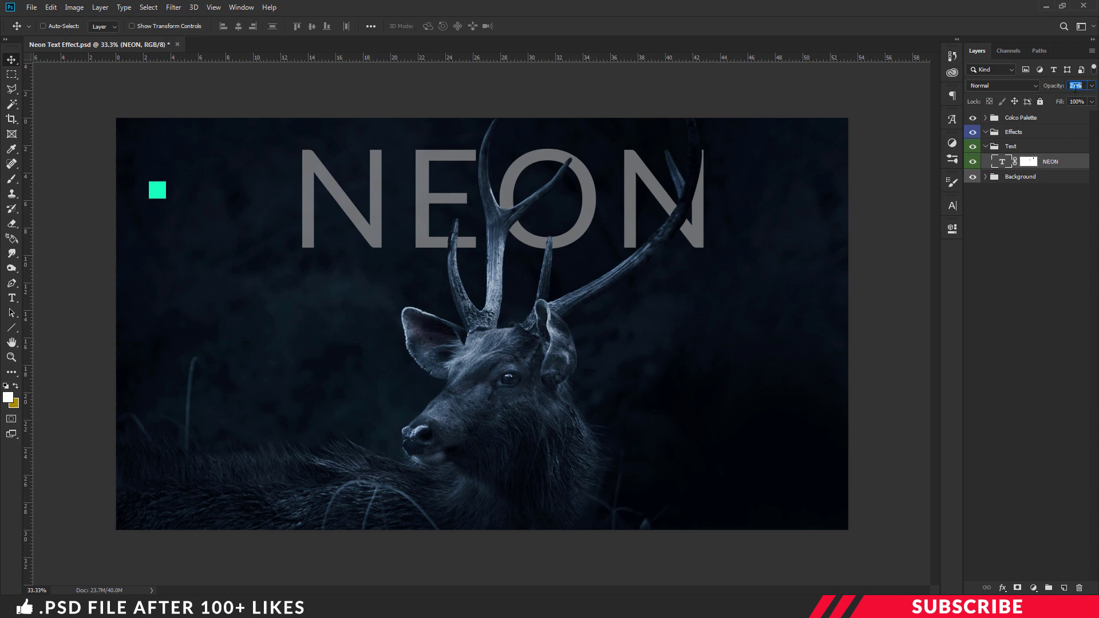
Restore NEON to 100% opacity and add a Normal-mode Outer Glow.
text(100)
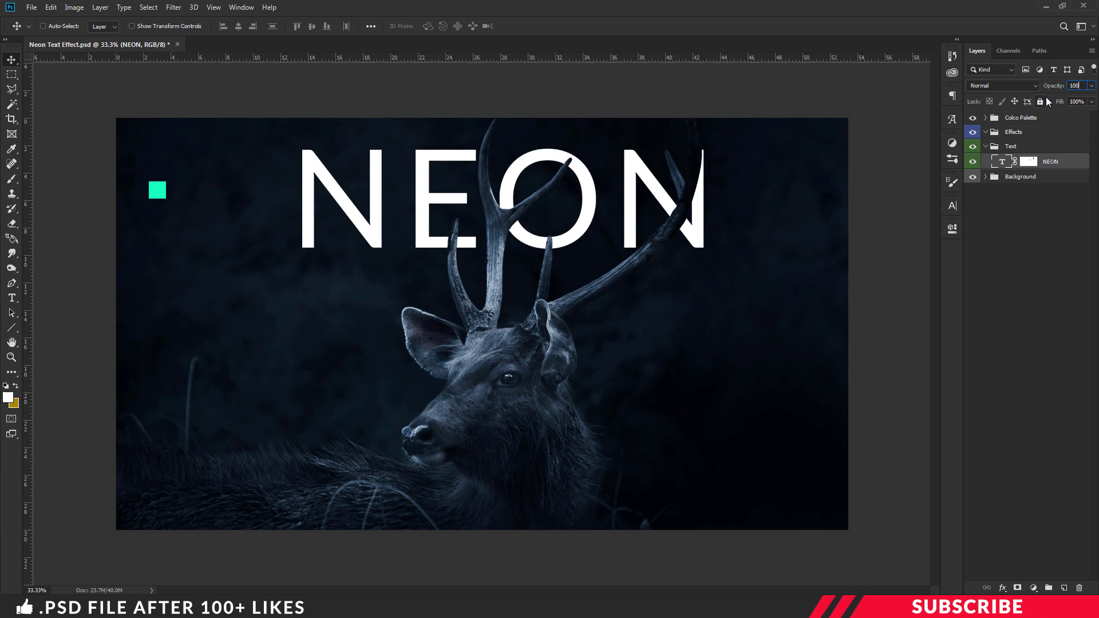
key(Return)
right_click(1001, 164)
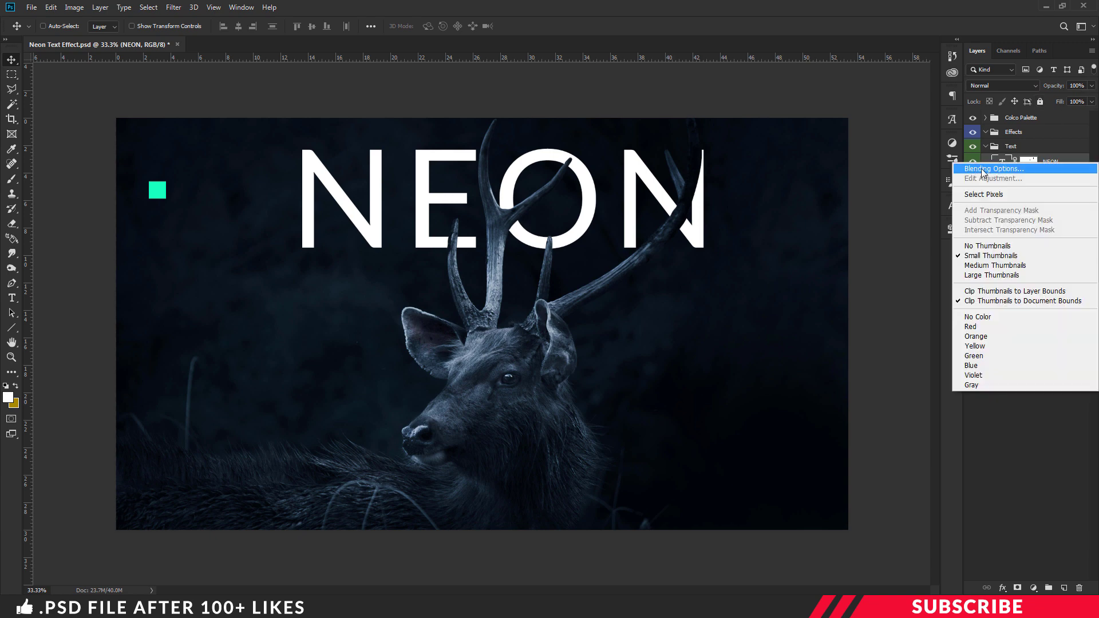
click(976, 169)
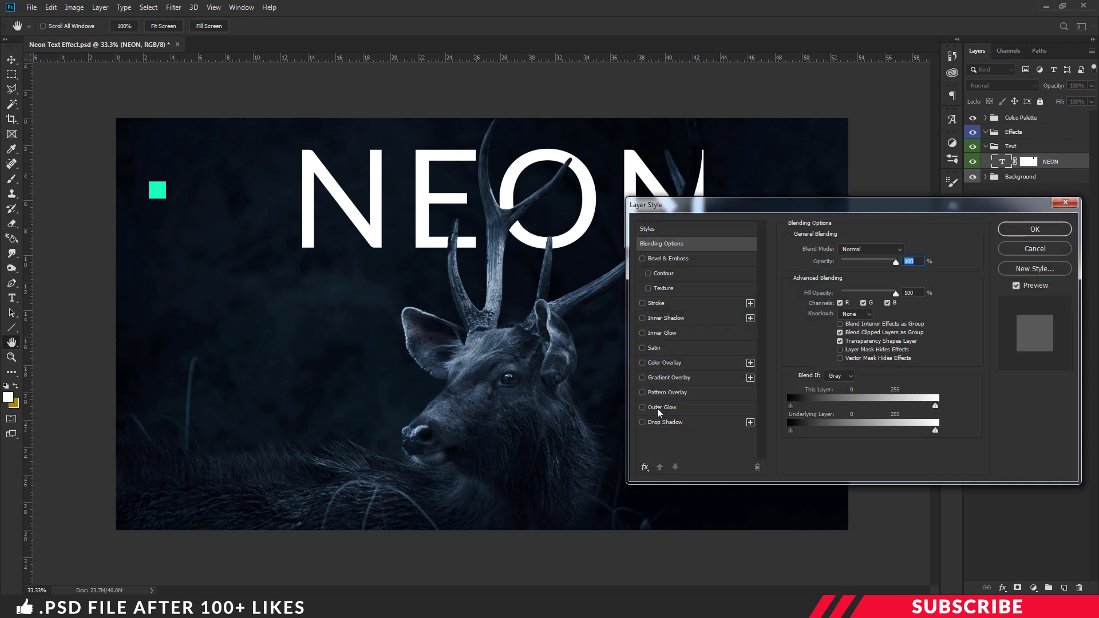
click(666, 408)
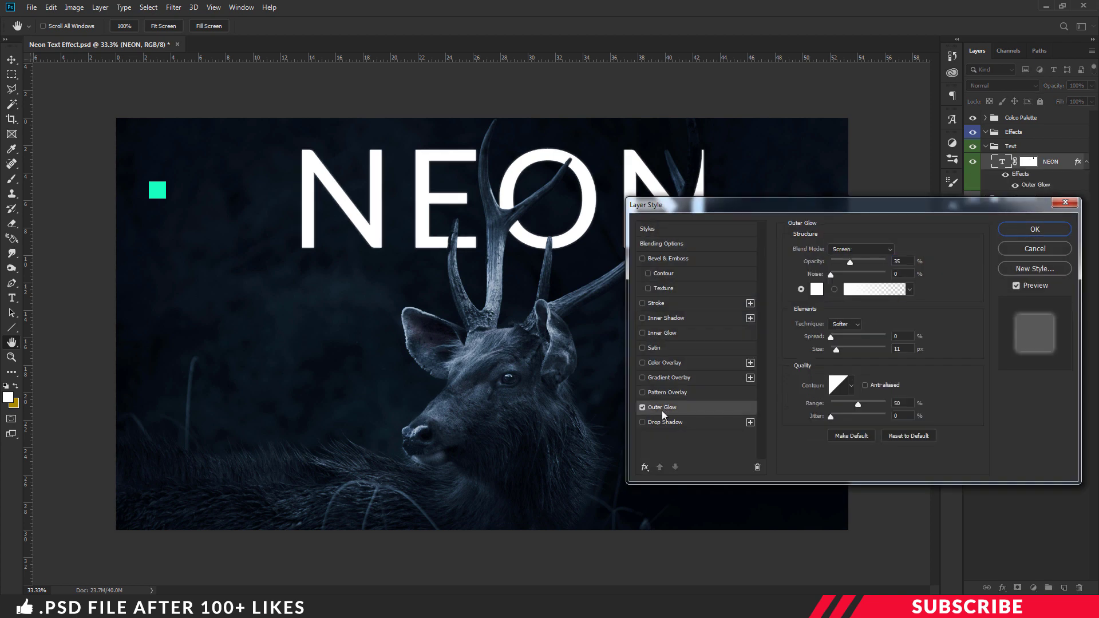
click(853, 250)
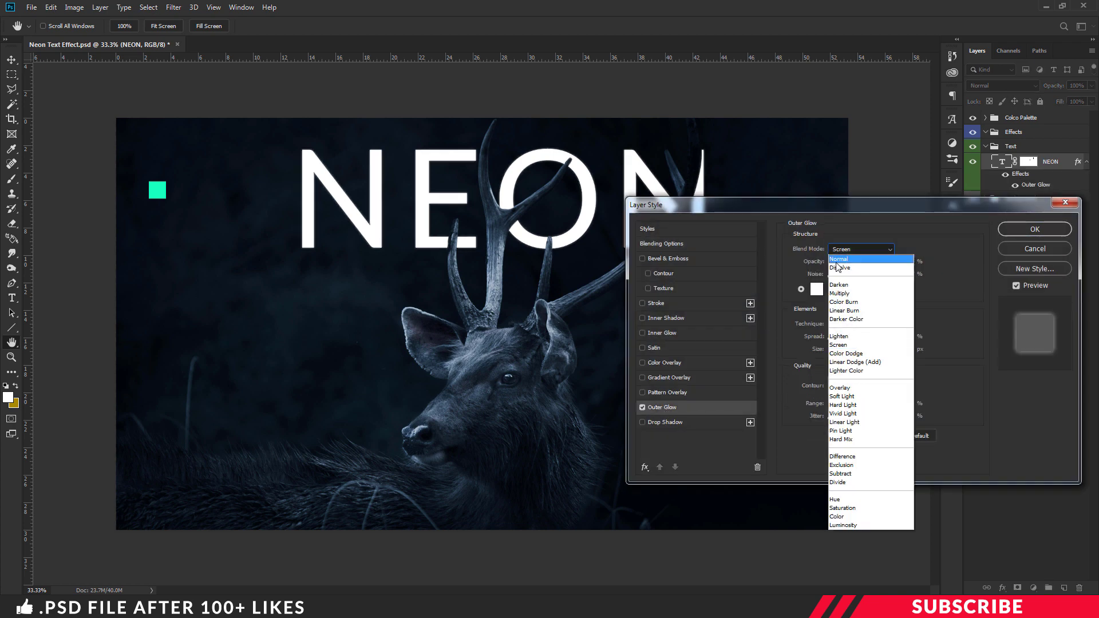
click(858, 260)
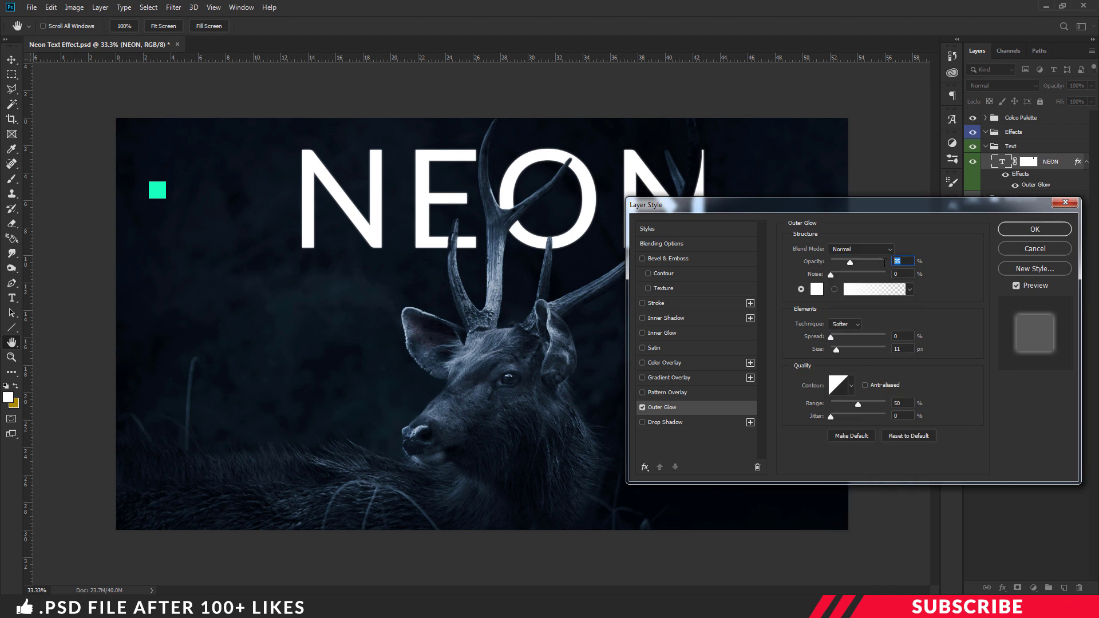
Set the outer glow to 100% opacity, the sampled teal colour, spread 9 and size 6.
text(100)
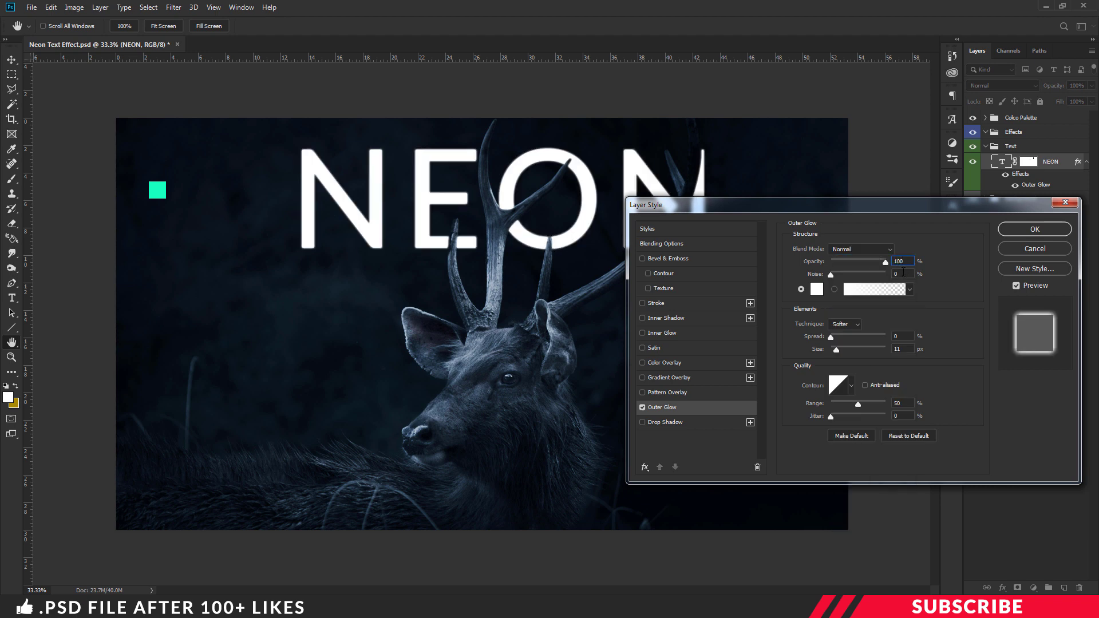
click(820, 290)
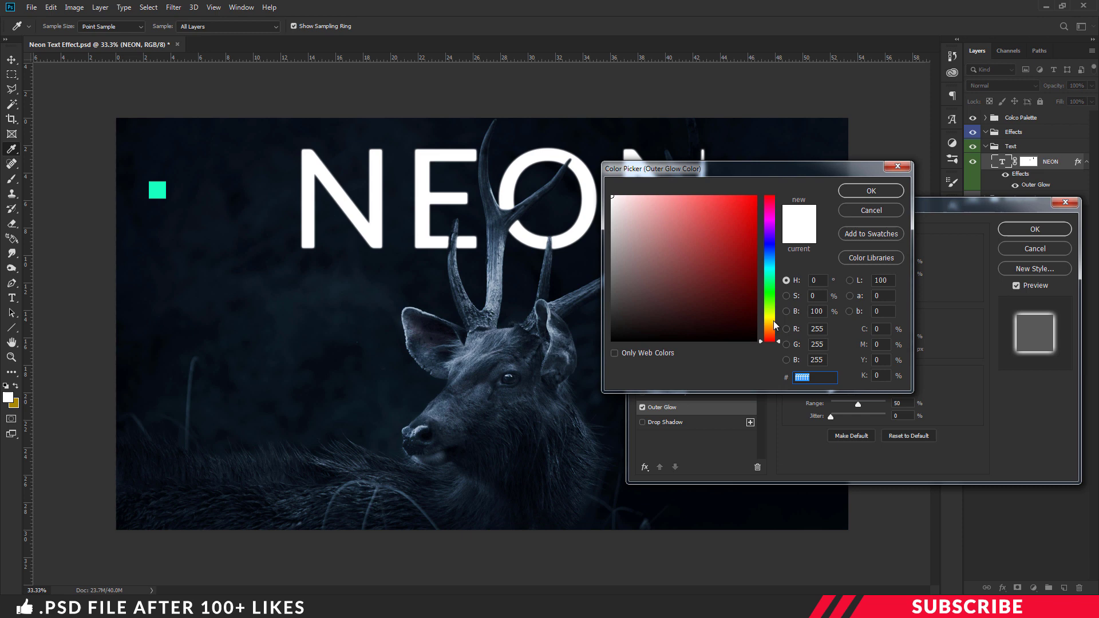
click(163, 188)
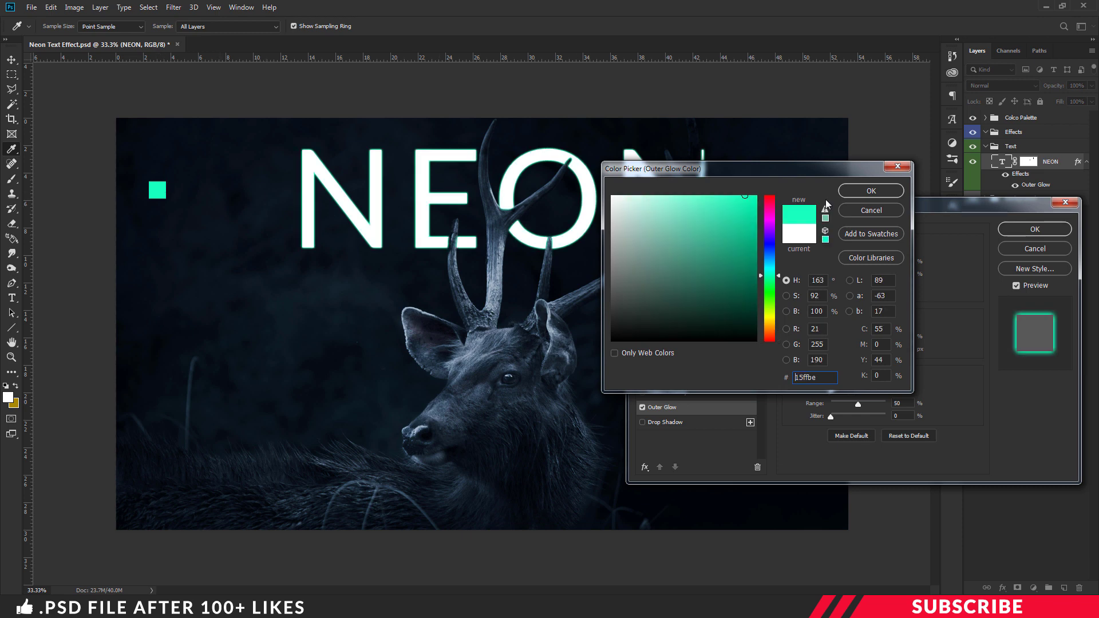
click(877, 192)
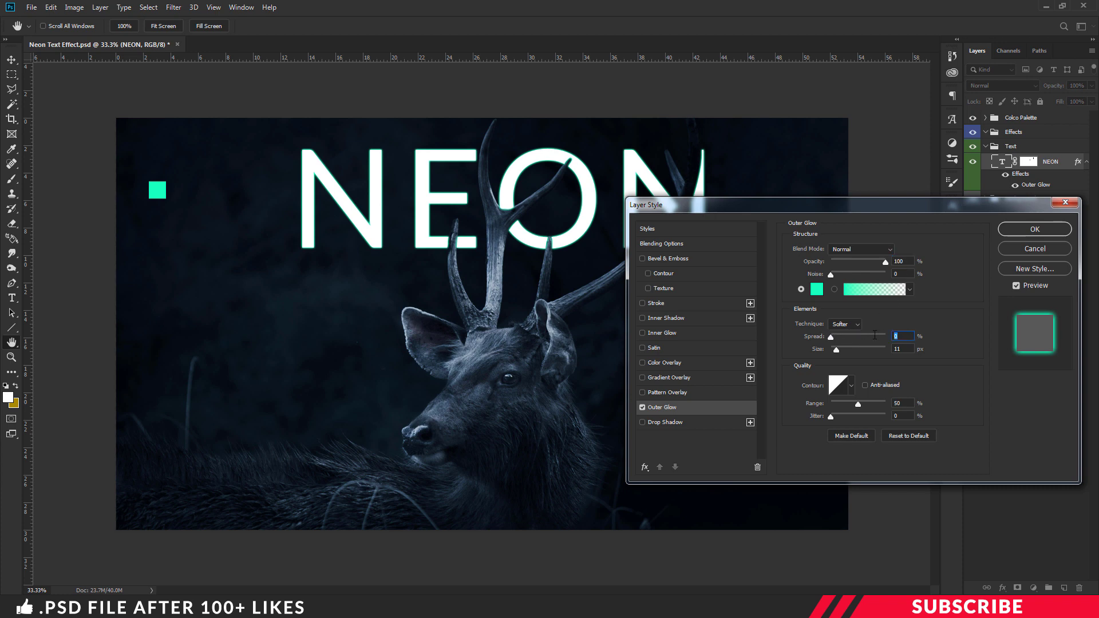
text(9)
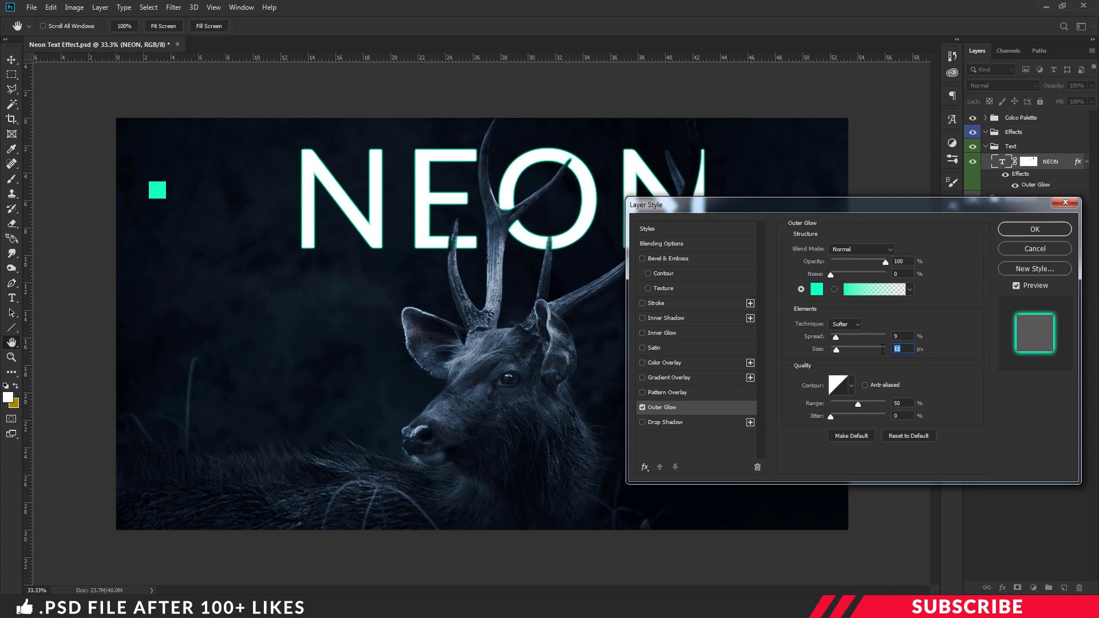
key(BackSpace)
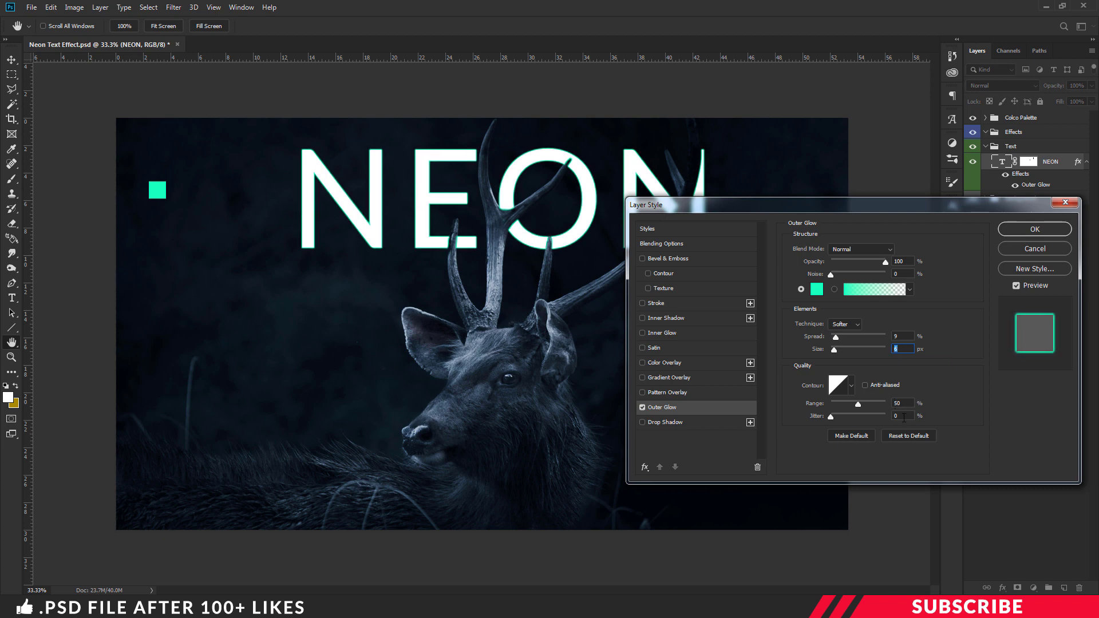
click(1026, 227)
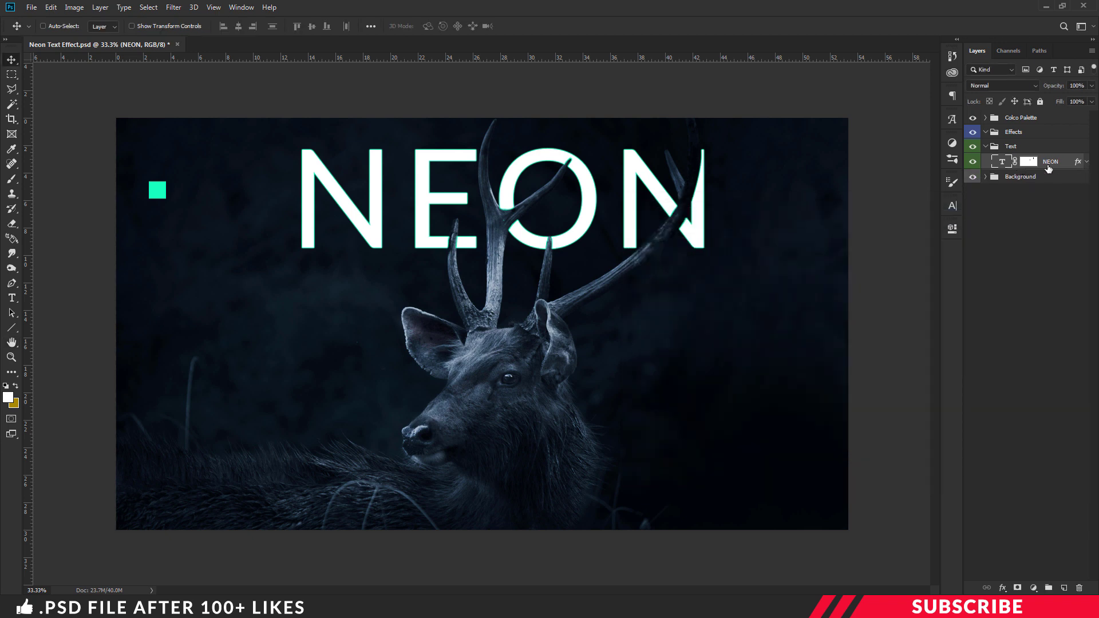
Duplicate the NEON layer and bring up the original's Outer Glow settings.
key(ctrl)
key(ctrl+j)
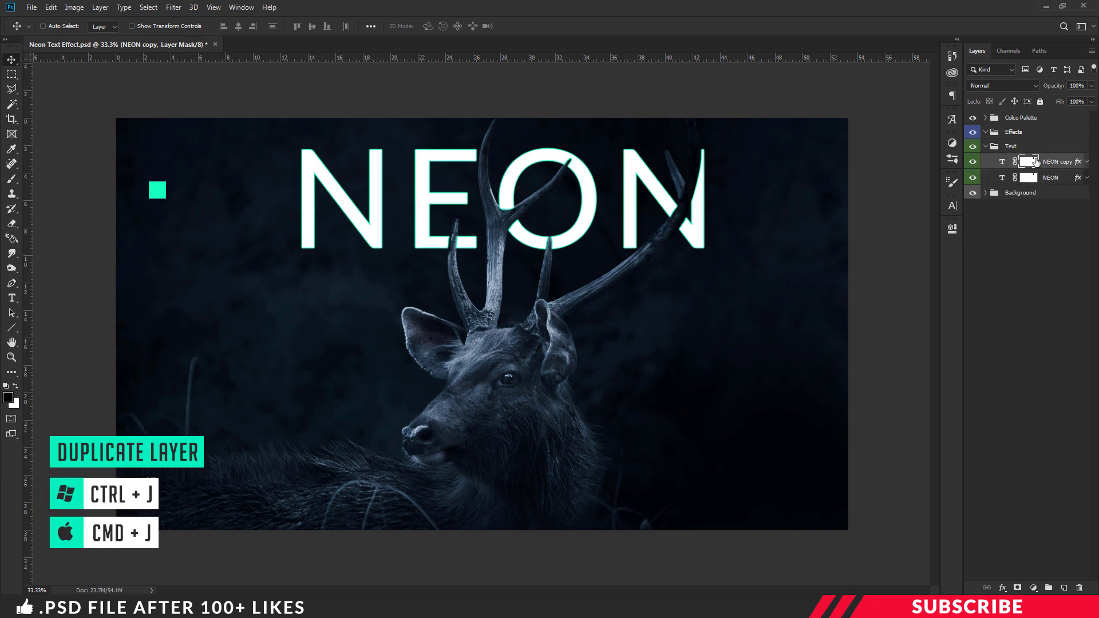
click(1029, 178)
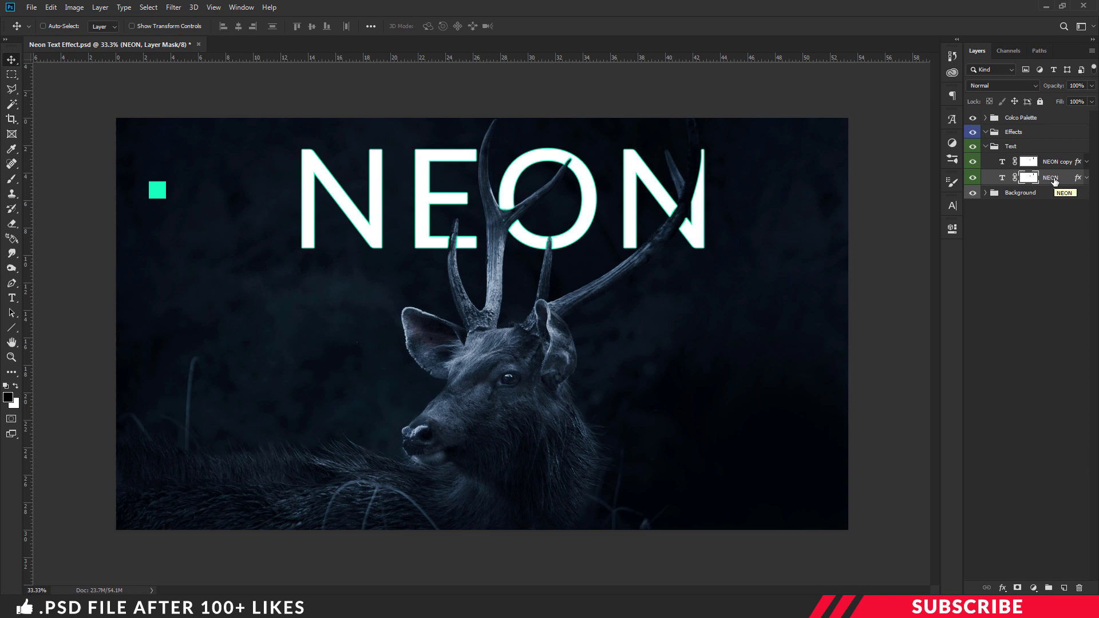
right_click(1054, 180)
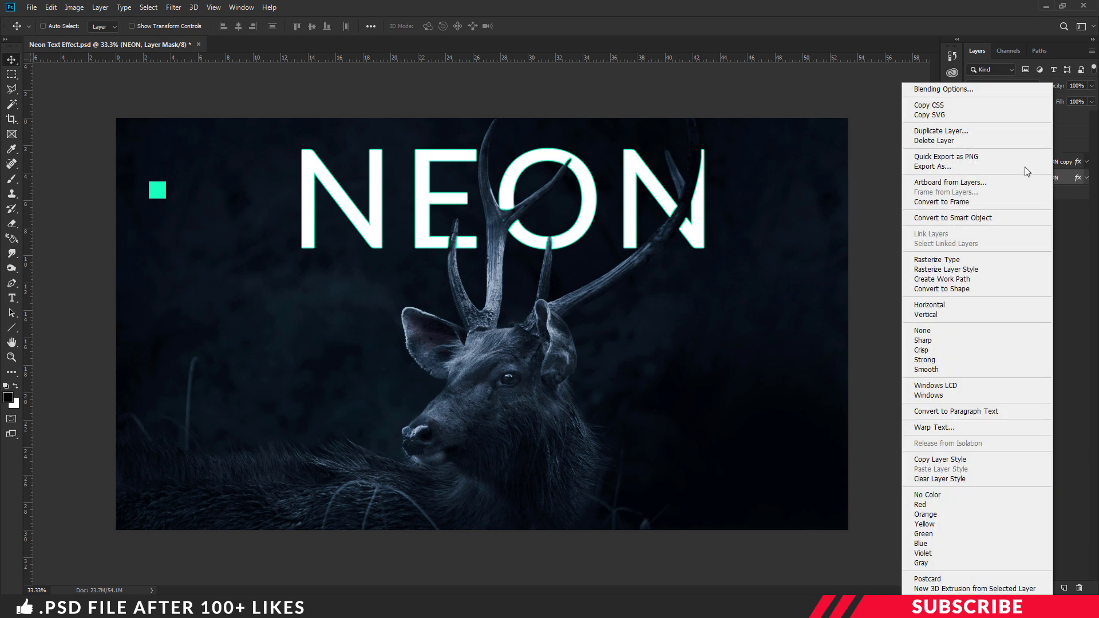
click(968, 92)
click(669, 408)
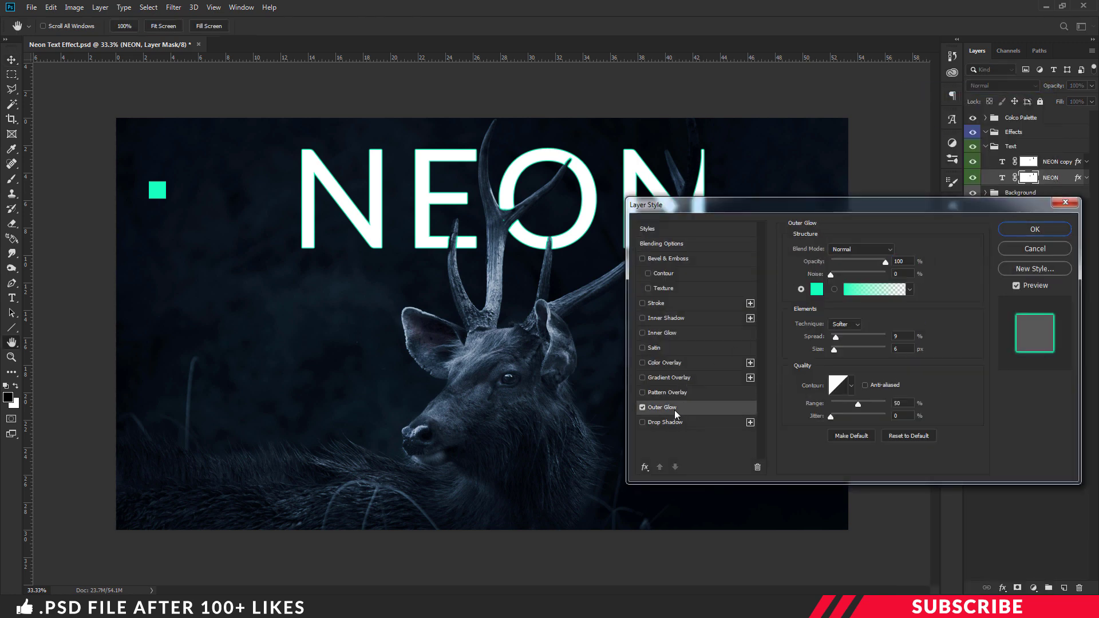
Set the original NEON glow to 85% opacity and 27 px size.
click(904, 261)
text(85)
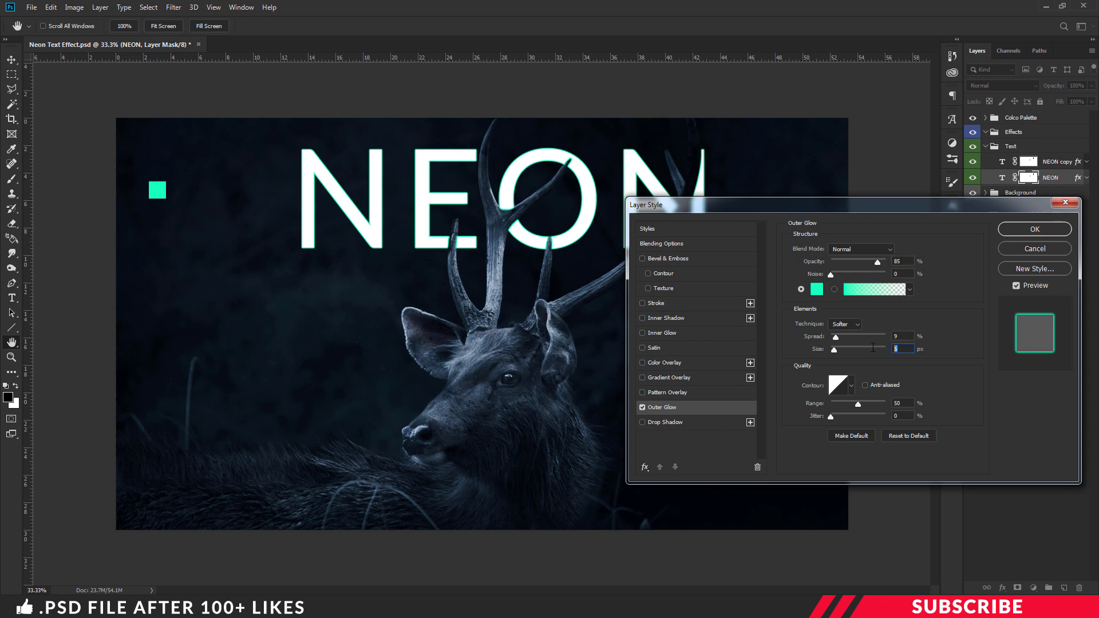
text(27)
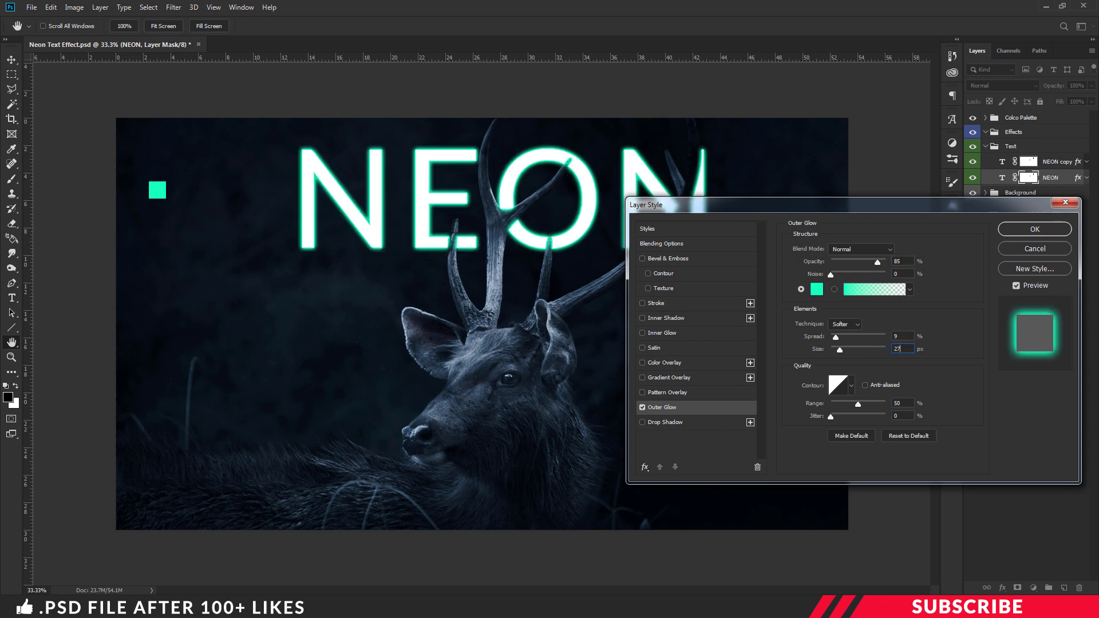
click(1026, 231)
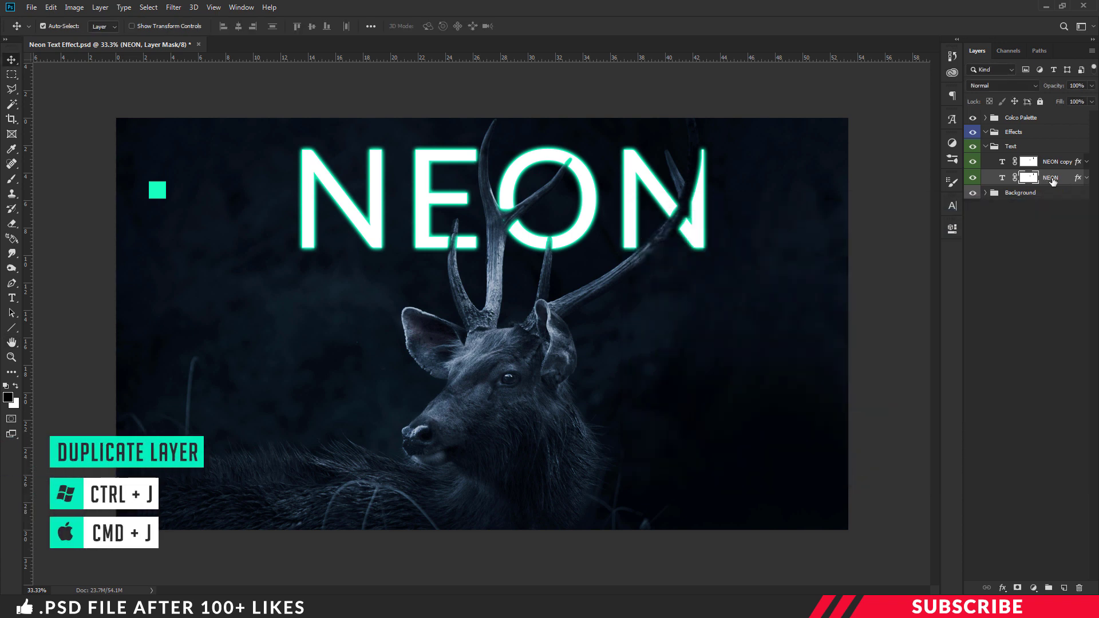
Duplicate NEON again and set the original's outer glow to 65% opacity, 95 px size.
key(ctrl+j)
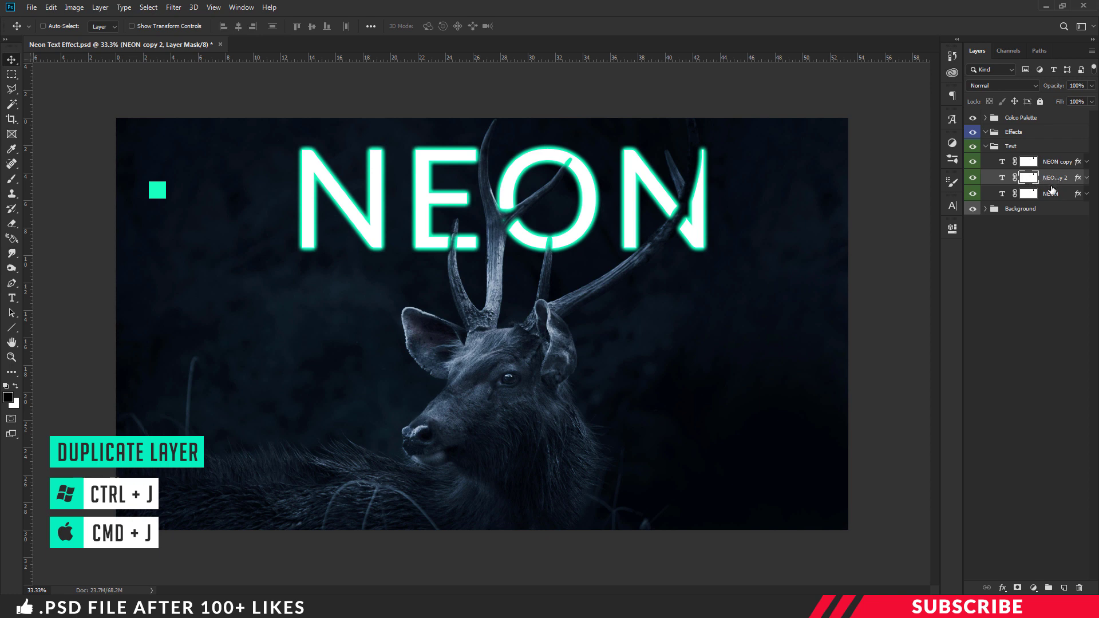
click(1053, 196)
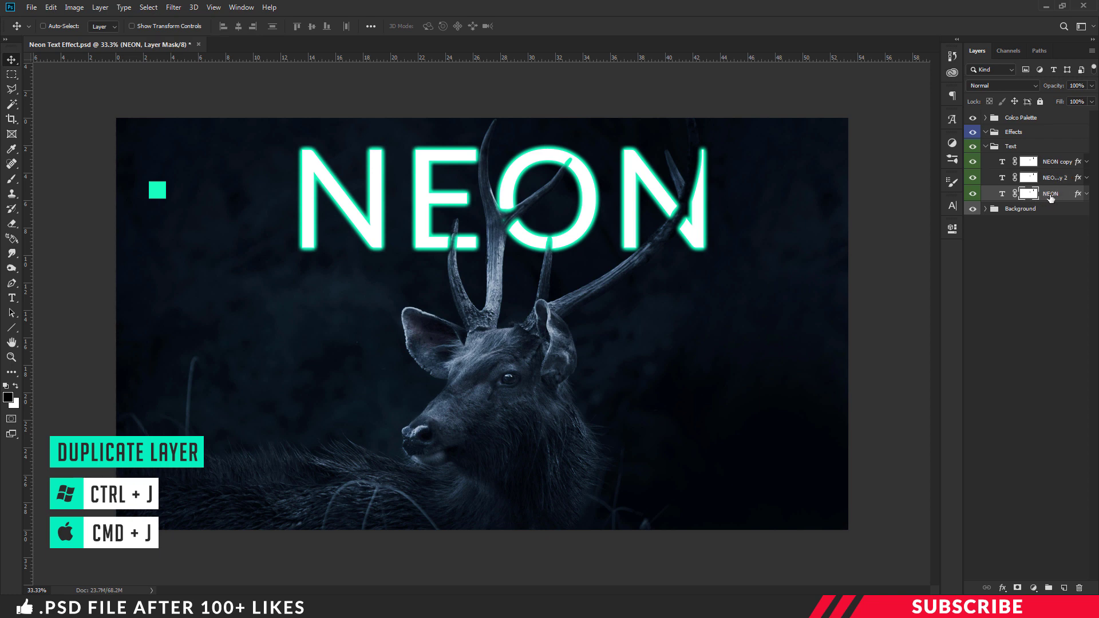
right_click(1001, 196)
click(1003, 200)
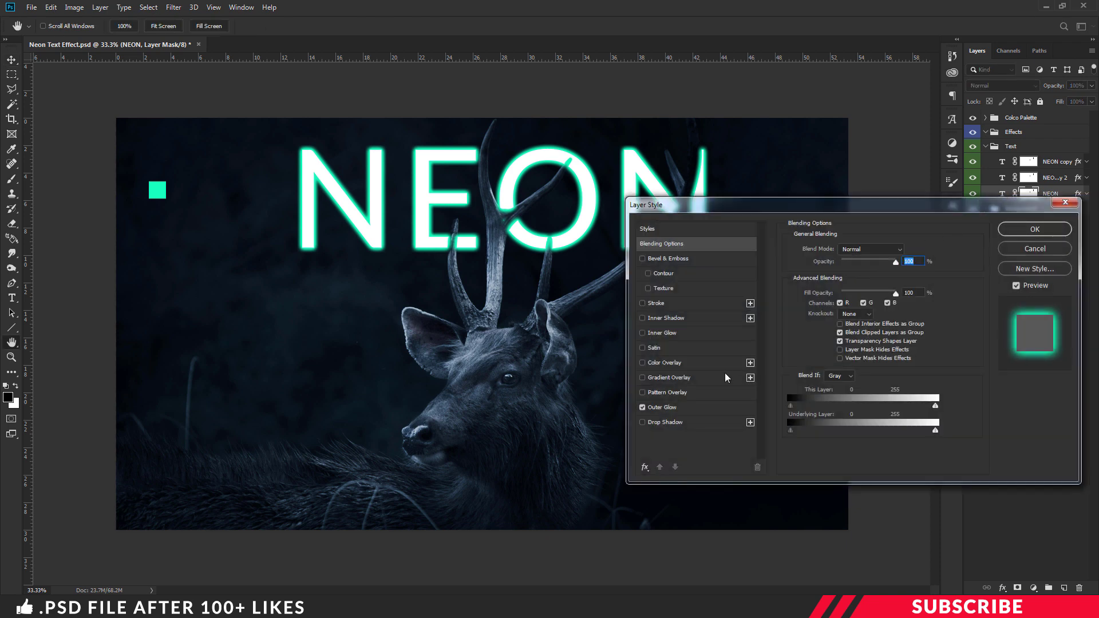
click(688, 408)
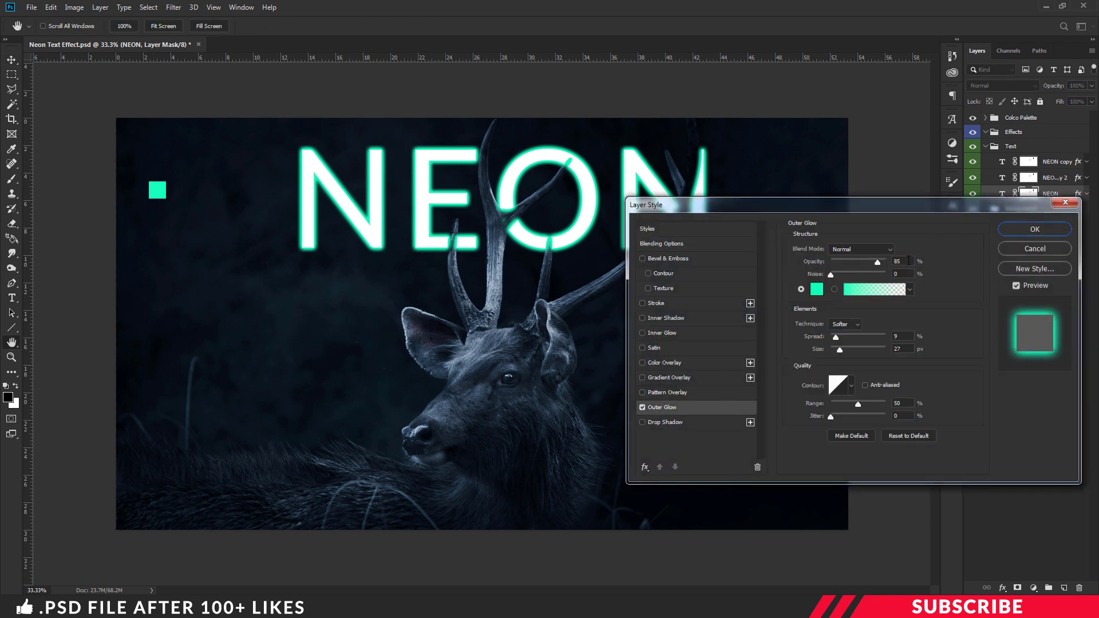
drag(908, 261, 870, 260)
text(65)
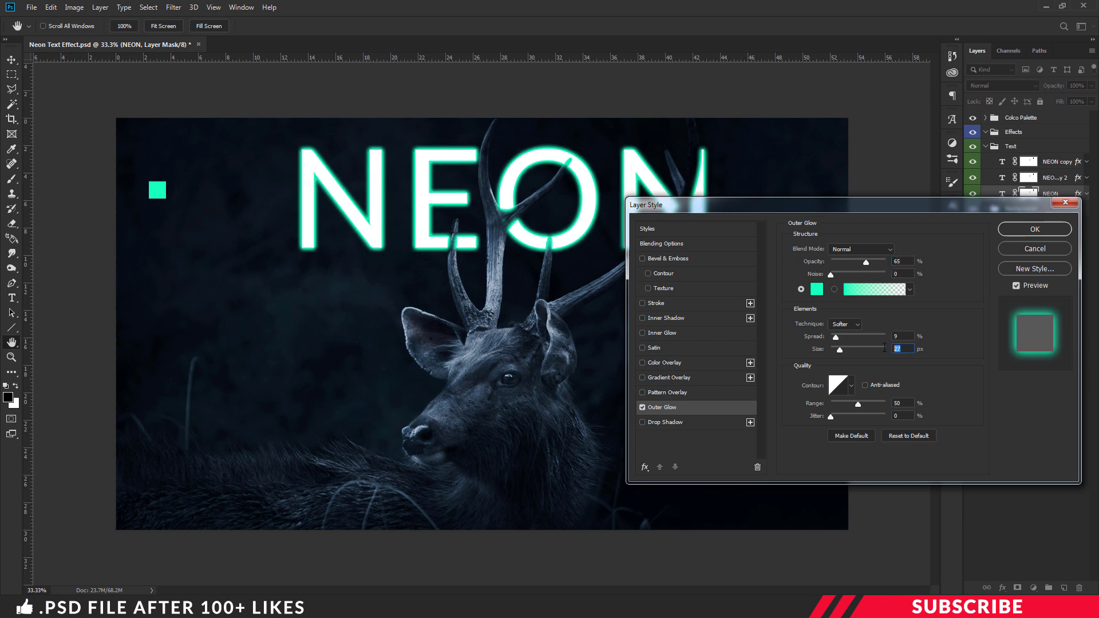
text(95)
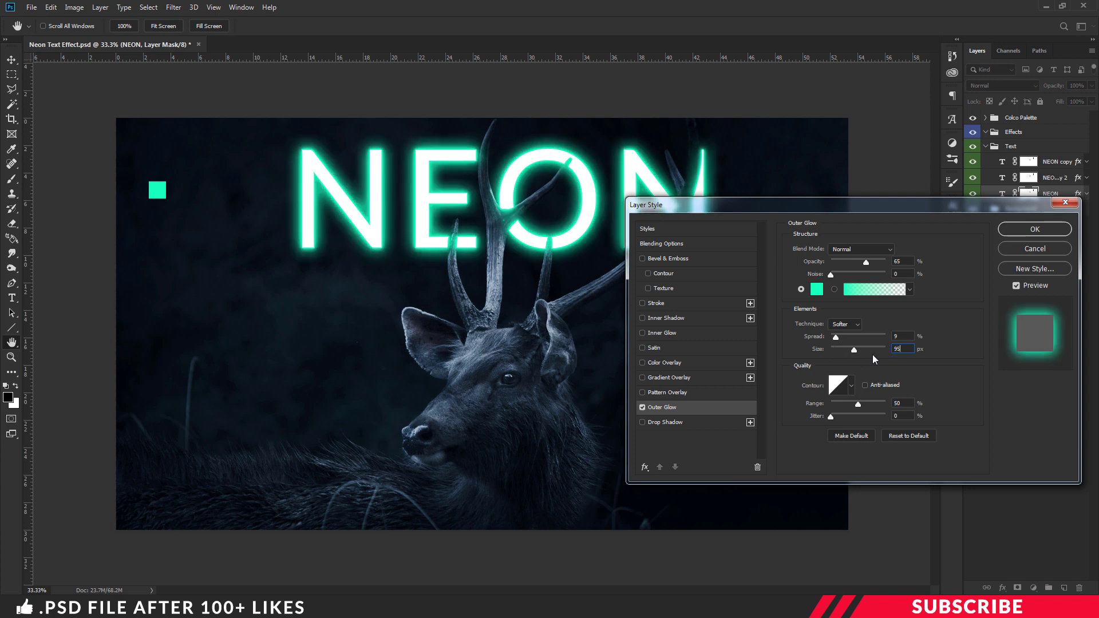
click(1045, 232)
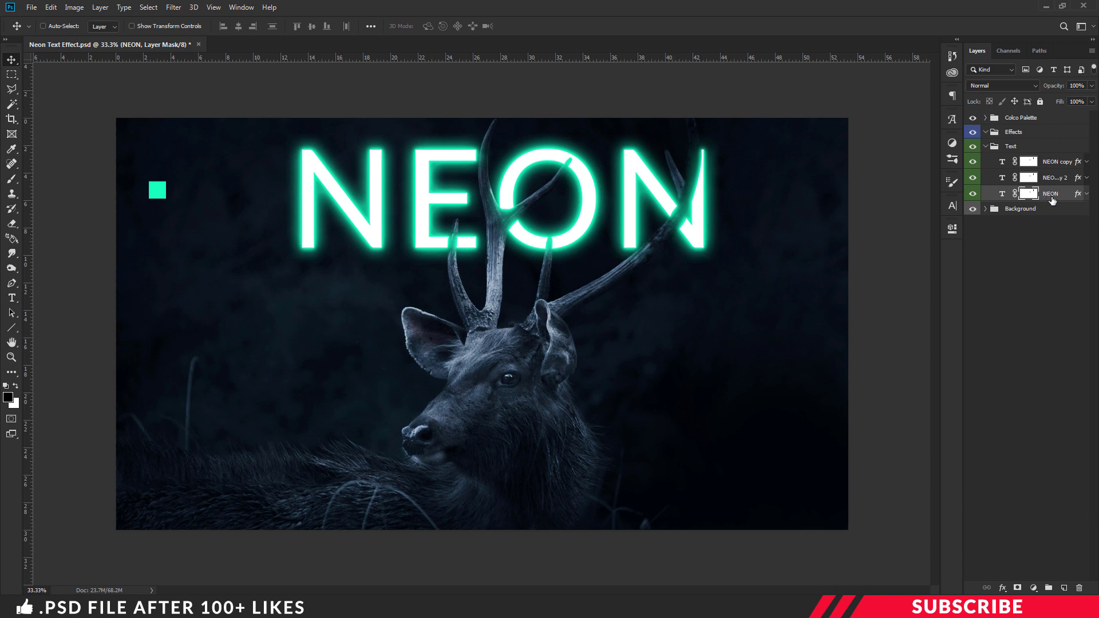
Make a fourth NEON copy and set the original's glow to 22% opacity, 163 px size.
key(ctrl+j)
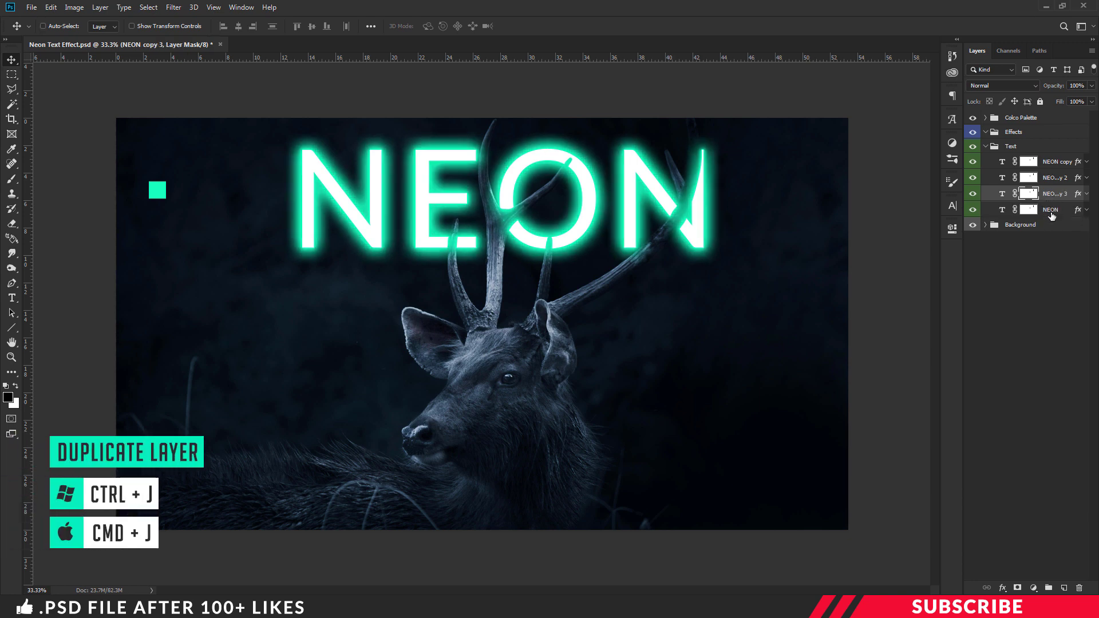
click(1051, 212)
click(1006, 210)
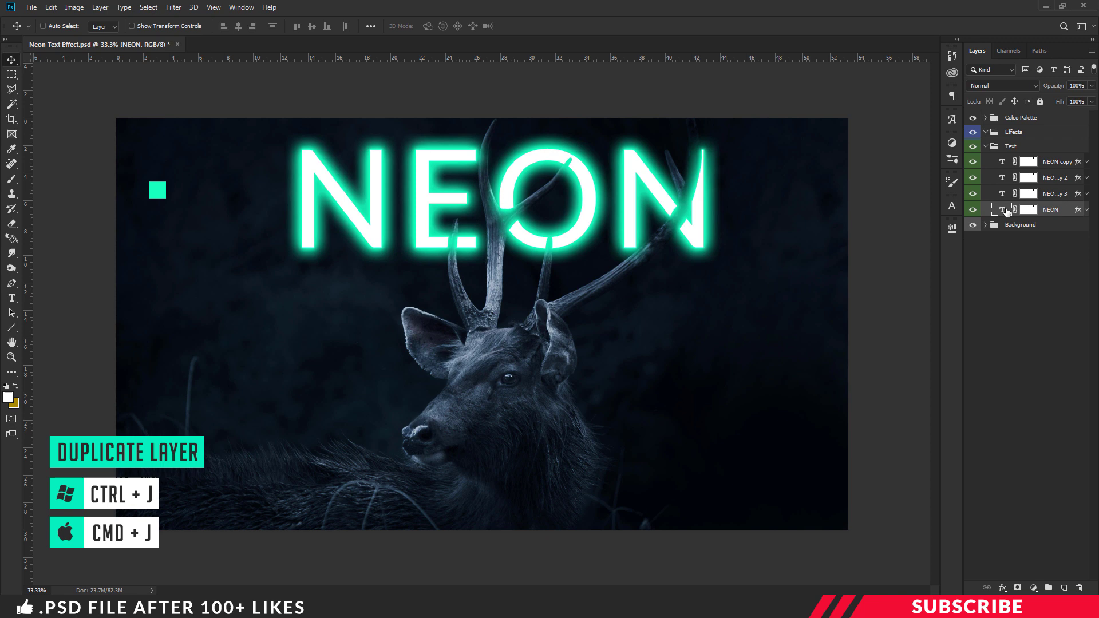
right_click(1006, 211)
click(984, 216)
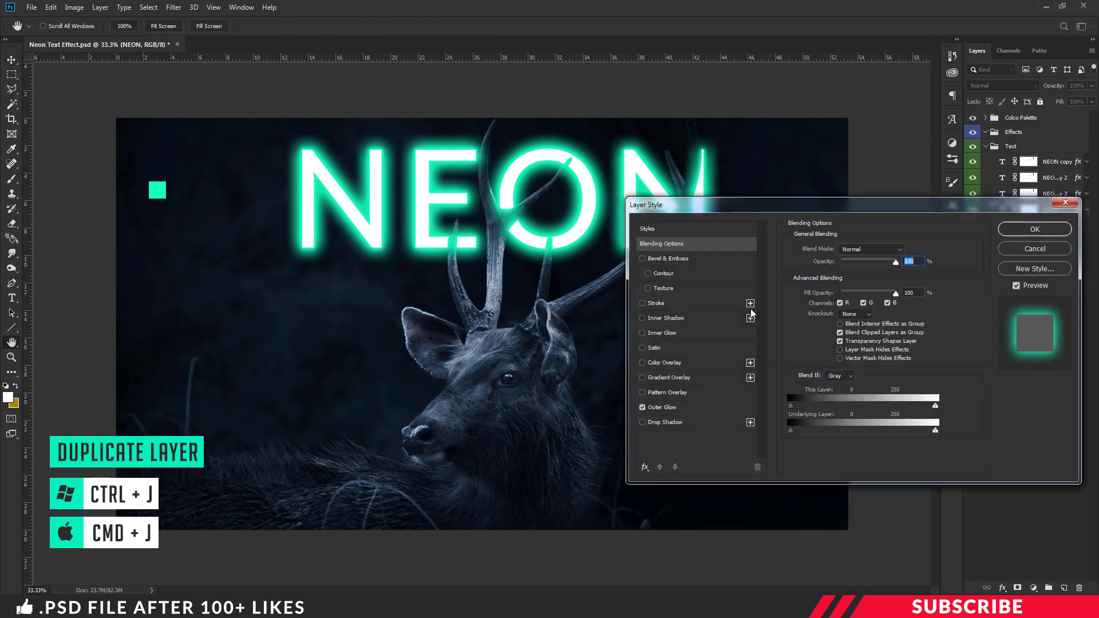
click(663, 407)
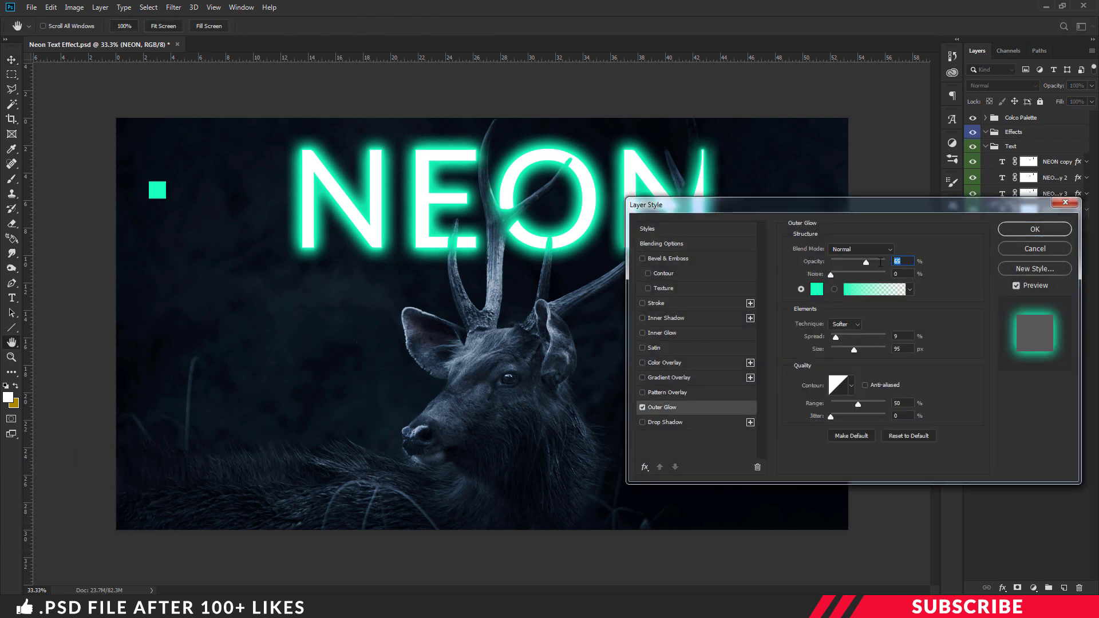
text(22)
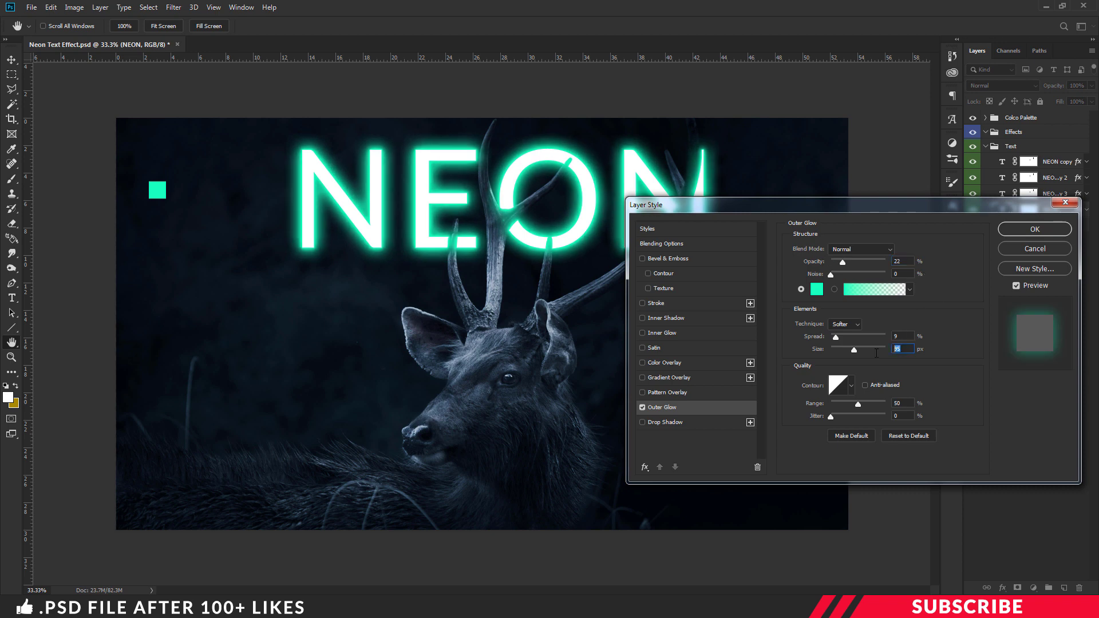
text(163)
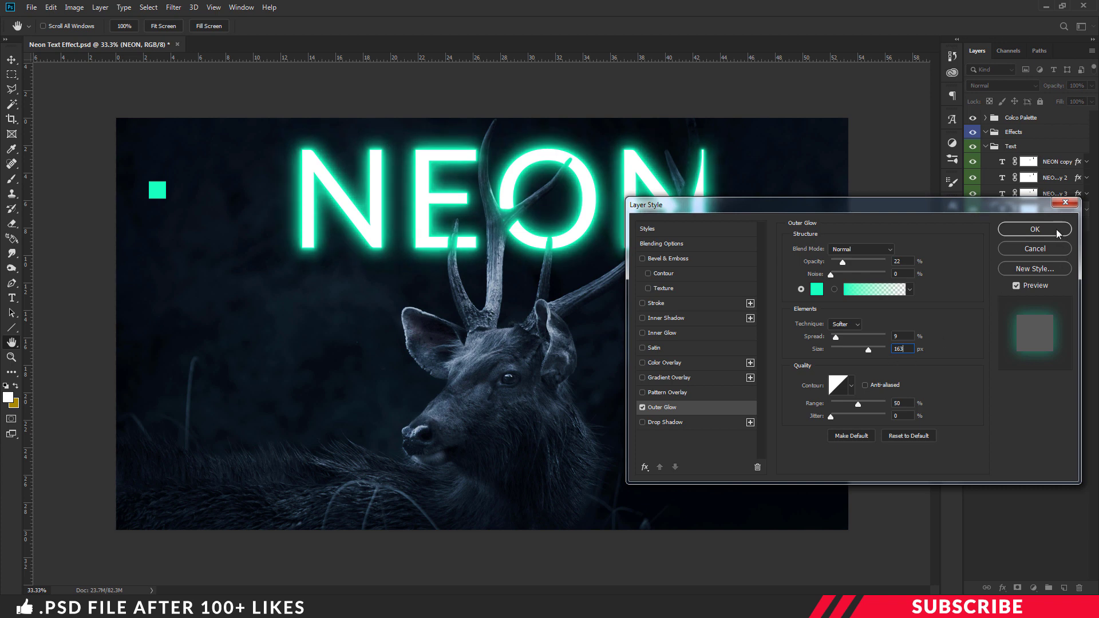
click(1034, 230)
key(v)
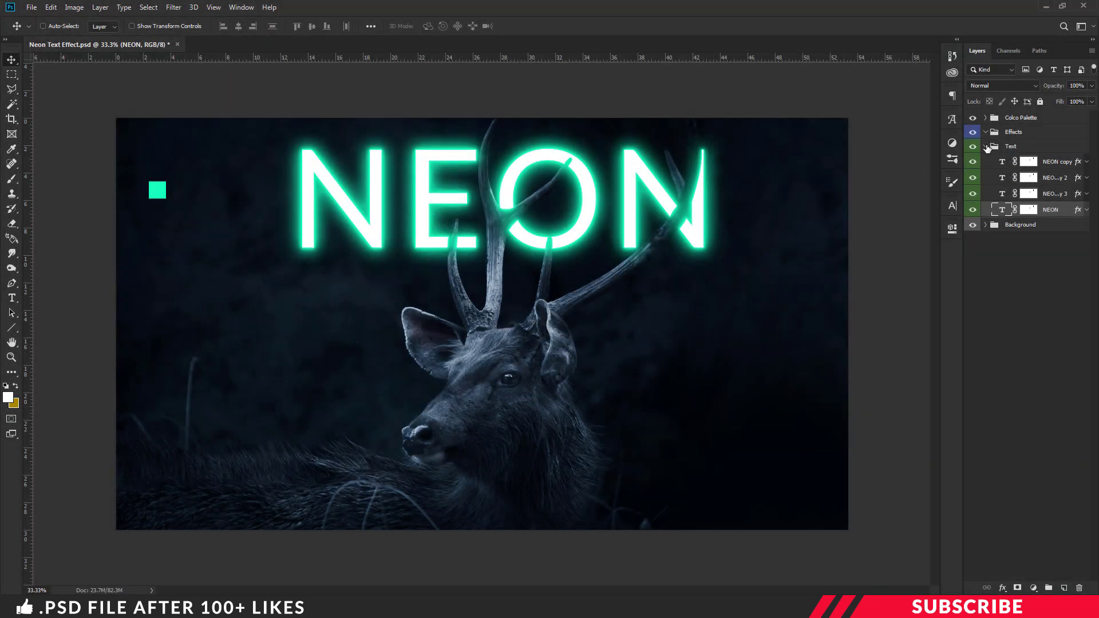
Add a new Screen-mode layer inside the Effects group.
click(986, 147)
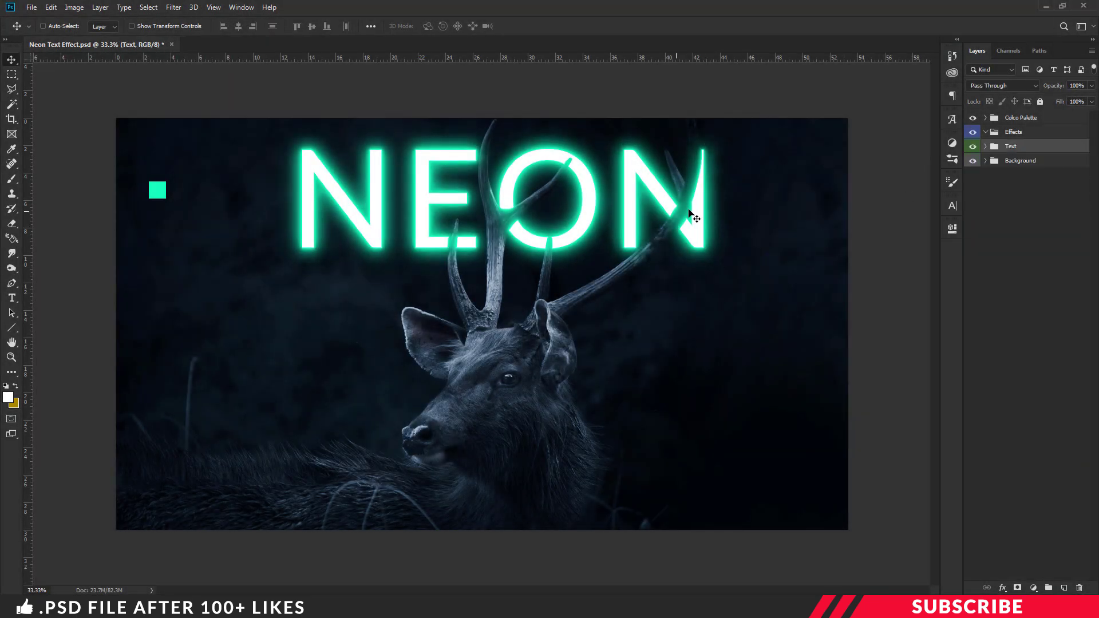
click(1028, 134)
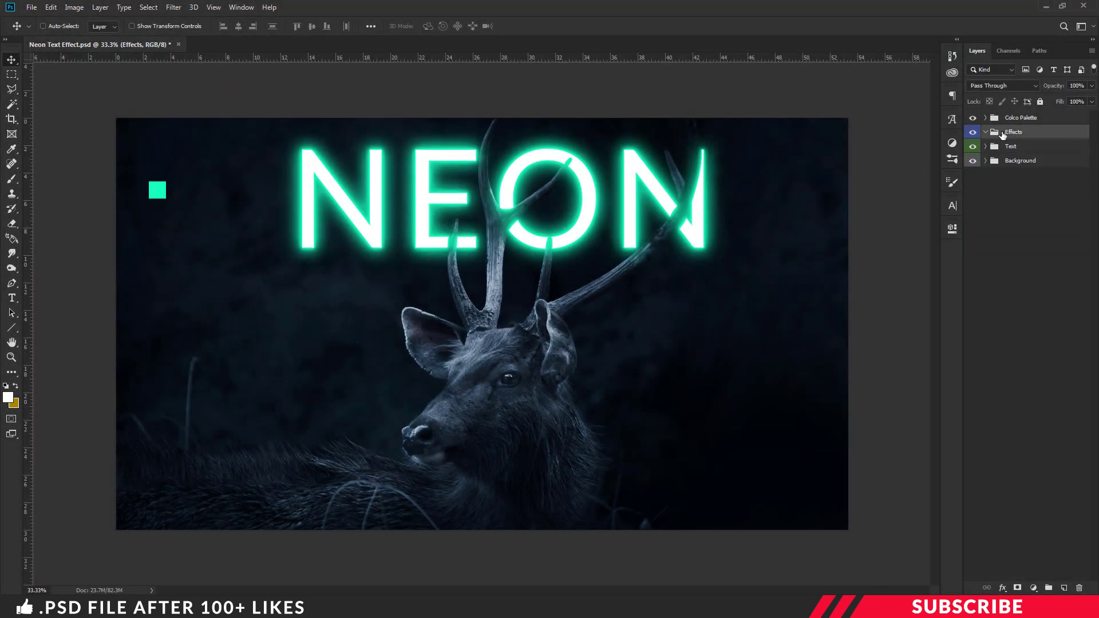
click(1063, 588)
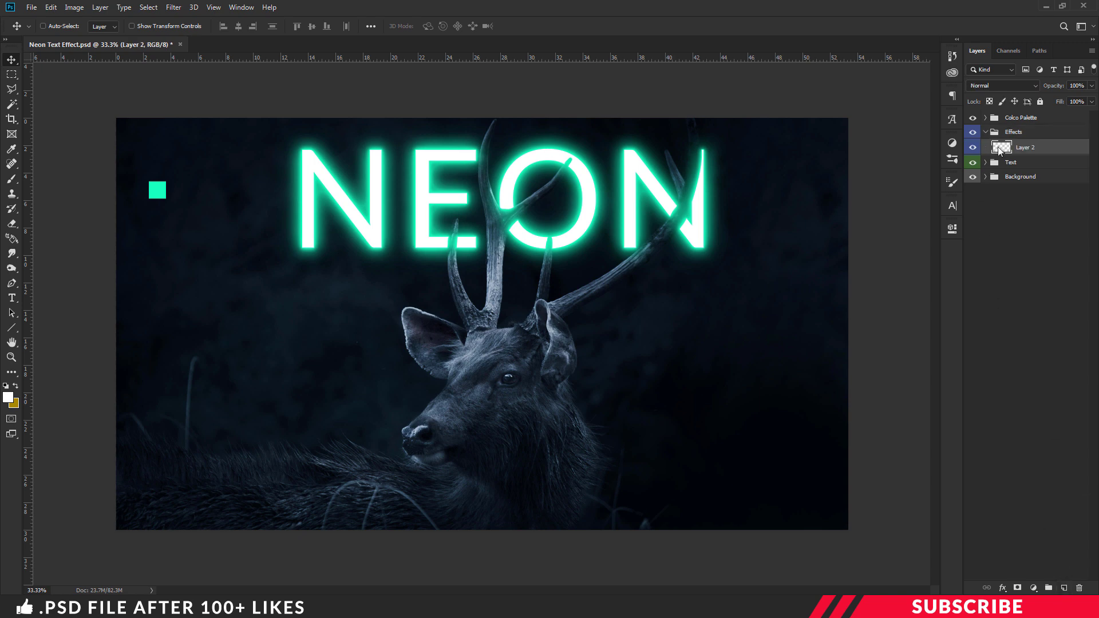
click(1011, 85)
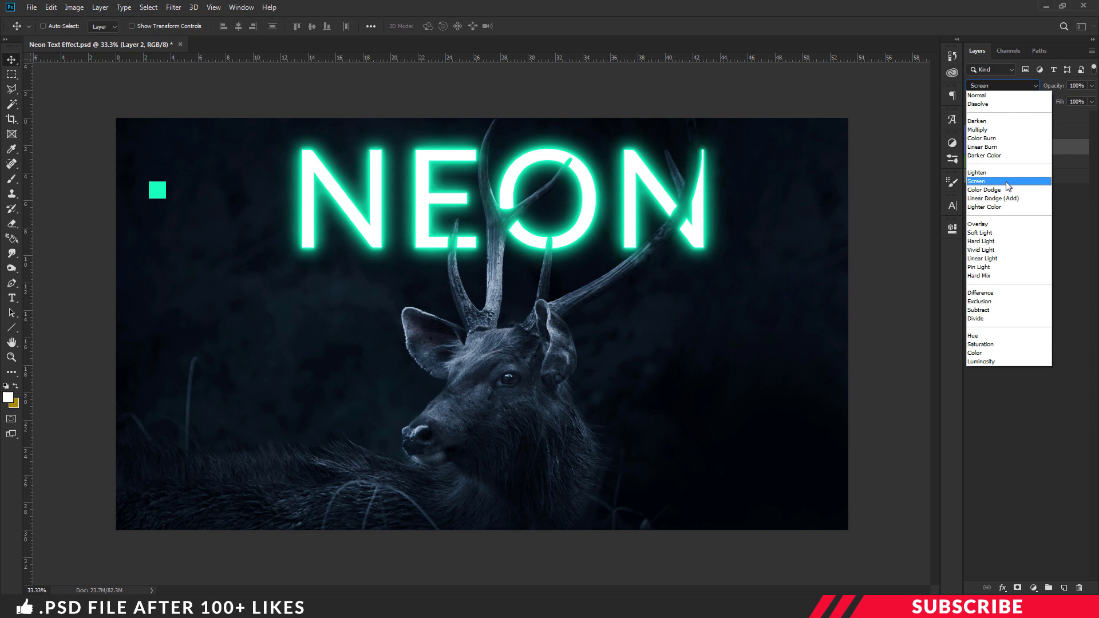
click(1008, 182)
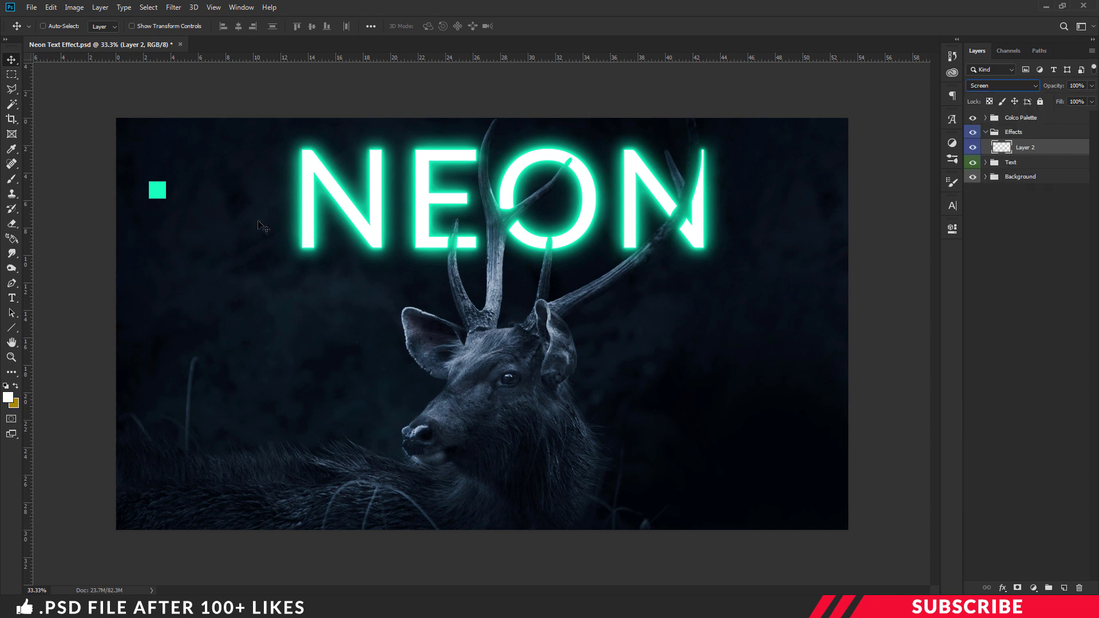
Set the foreground to the sampled teal and pick a soft round brush.
click(8, 398)
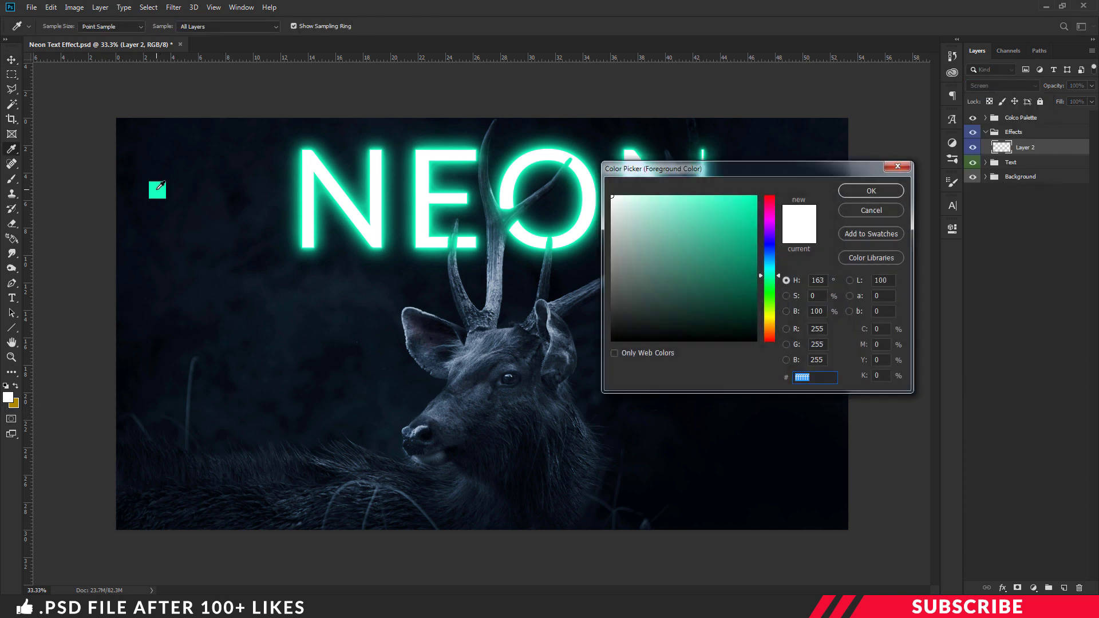
click(159, 188)
click(861, 192)
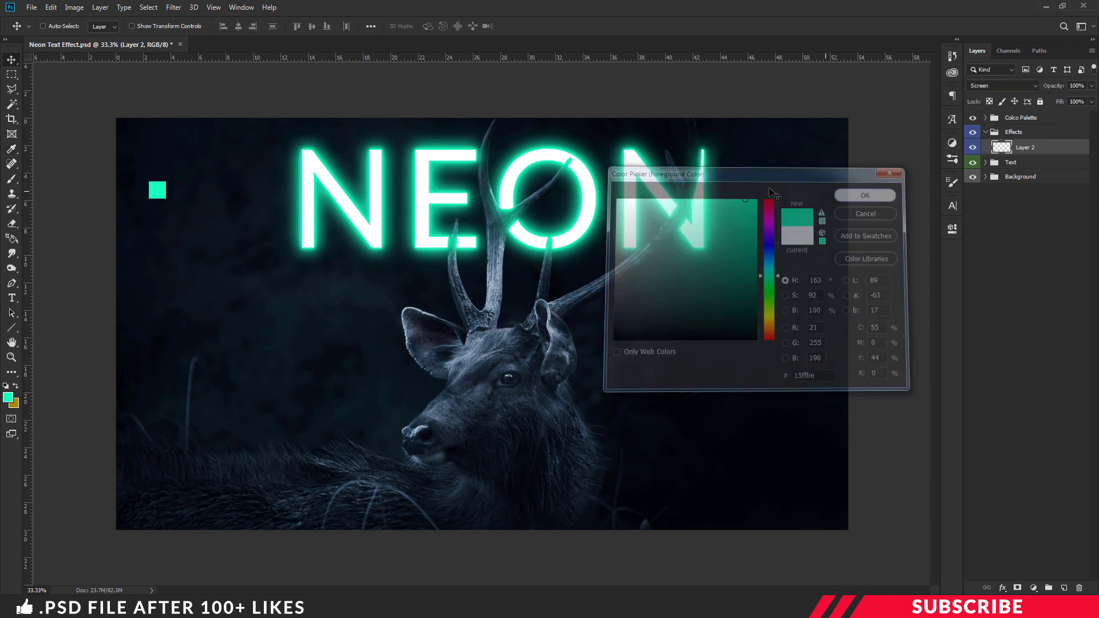
key(b)
right_click(12, 178)
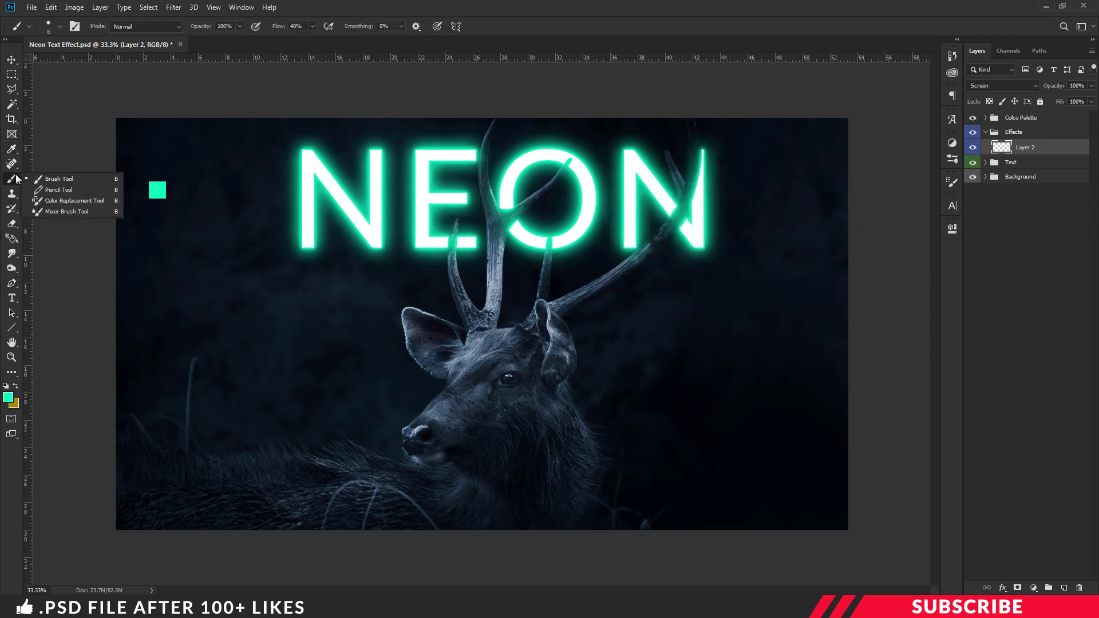
click(57, 178)
click(51, 27)
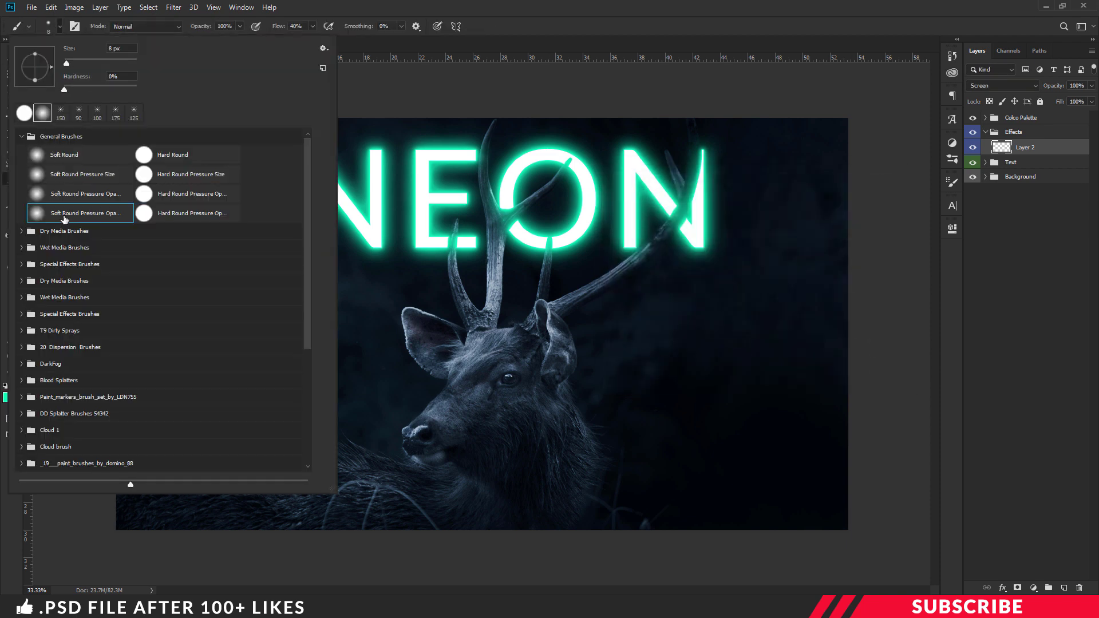
click(492, 4)
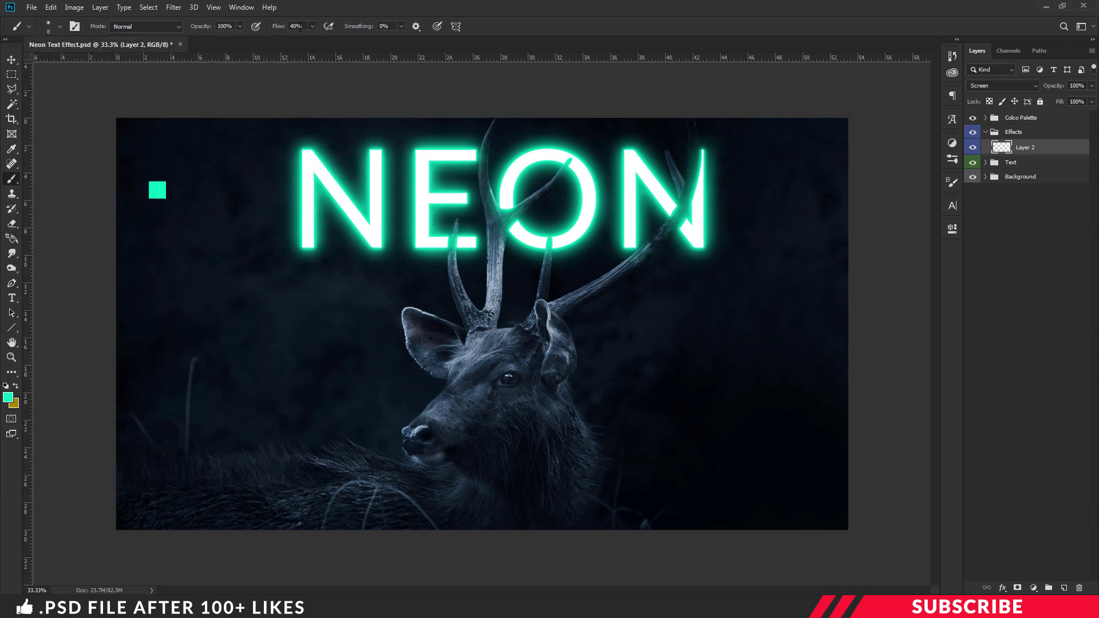
click(246, 22)
Hide the Colco Palette group and paint a huge soft teal glow over NEON and the deer.
click(972, 118)
key(bracketright)
key(bracketright)
key(bracketright)
key(bracketright)
key(bracketright)
key(bracketright)
key(bracketright)
key(bracketright)
key(bracketright)
key(bracketright)
key(bracketright)
key(bracketright)
key(bracketright)
key(bracketright)
key(bracketright)
key(bracketright)
key(bracketright)
key(bracketright)
key(bracketright)
key(bracketright)
key(bracketright)
key(bracketright)
key(bracketright)
key(bracketright)
key(bracketright)
key(bracketright)
key(bracketright)
key(bracketright)
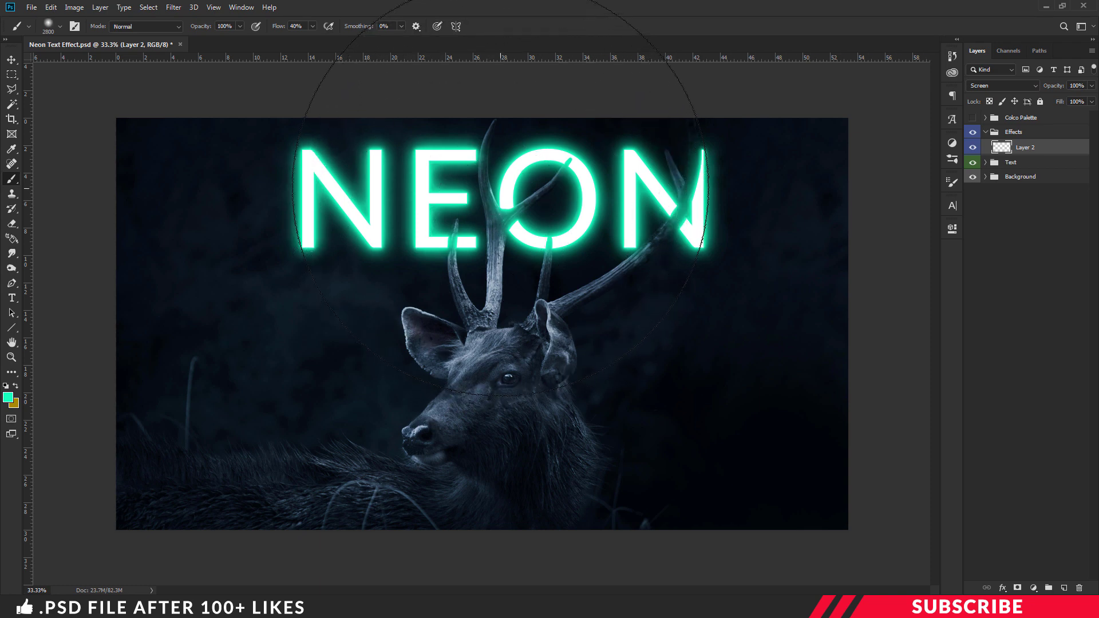
click(501, 189)
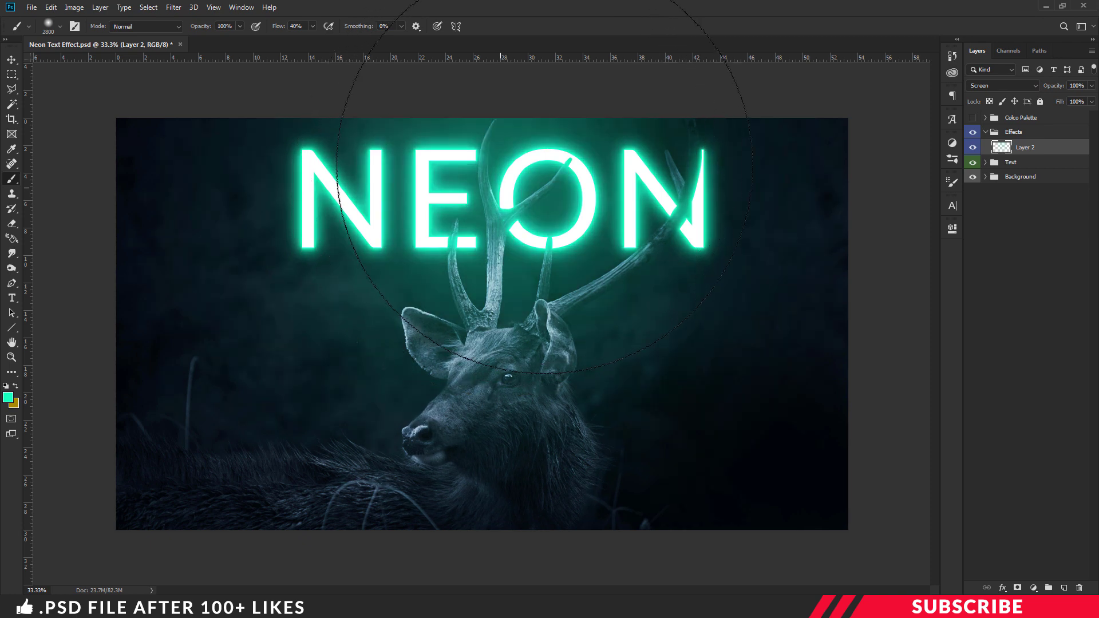
key(bracketleft)
key(bracketleft)
key(bracketleft)
key(bracketleft)
key(bracketleft)
key(bracketleft)
key(bracketleft)
key(bracketleft)
key(bracketleft)
key(bracketleft)
key(bracketleft)
key(bracketleft)
key(bracketleft)
key(bracketleft)
key(bracketleft)
key(bracketleft)
key(bracketleft)
key(bracketleft)
key(bracketleft)
key(bracketleft)
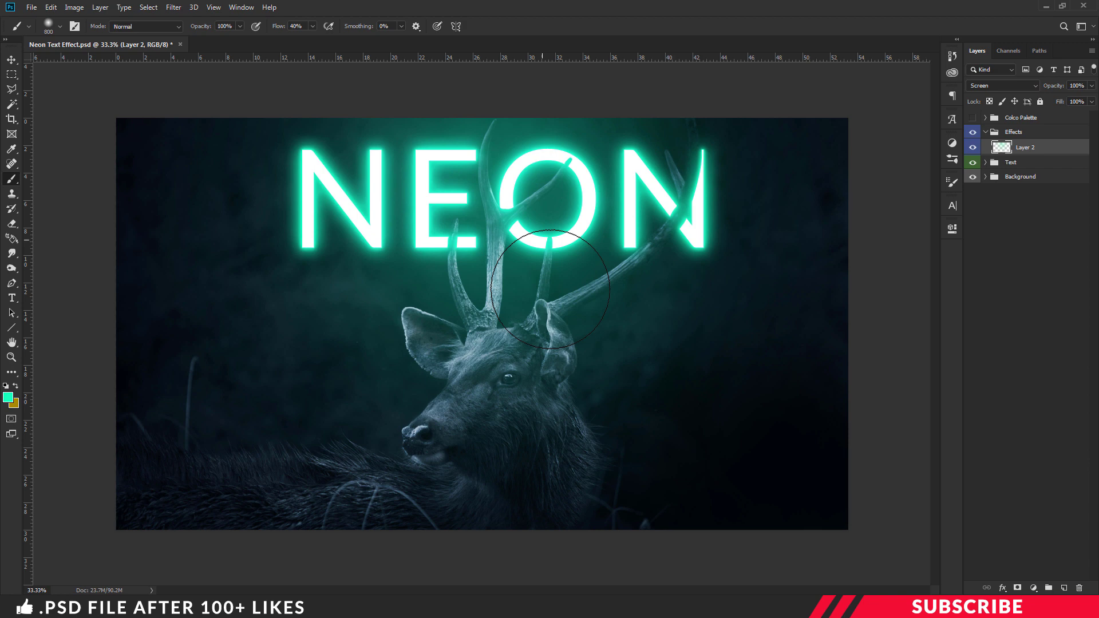
key(bracketleft)
key(v)
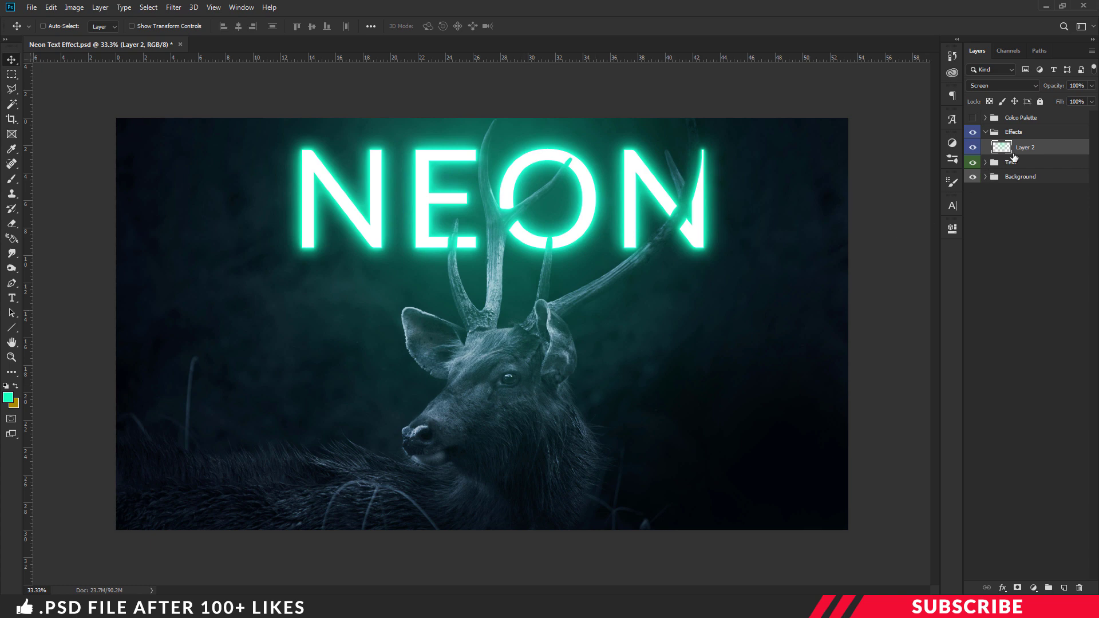
Add a new layer in Effects set to Color blend mode, with a teal foreground colour.
click(1063, 588)
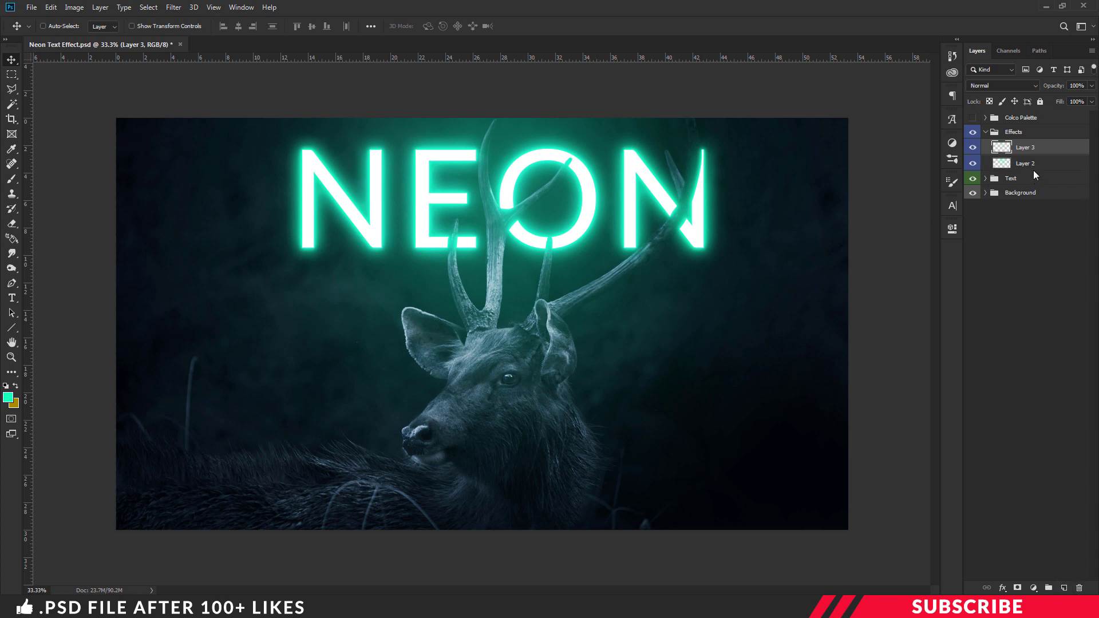
click(1002, 85)
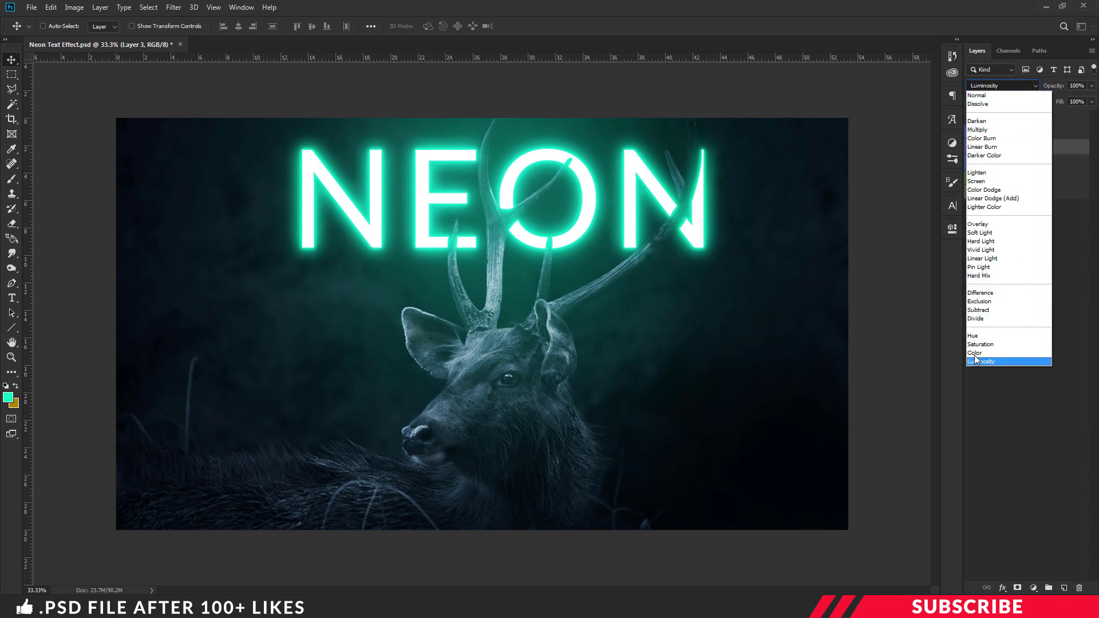
click(1004, 358)
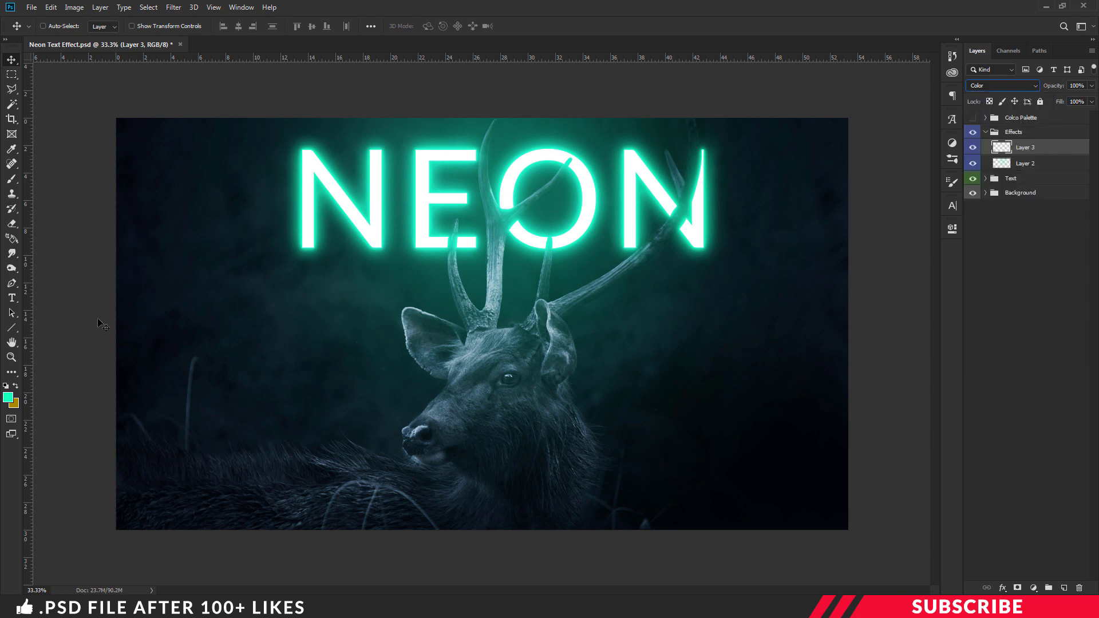
click(8, 398)
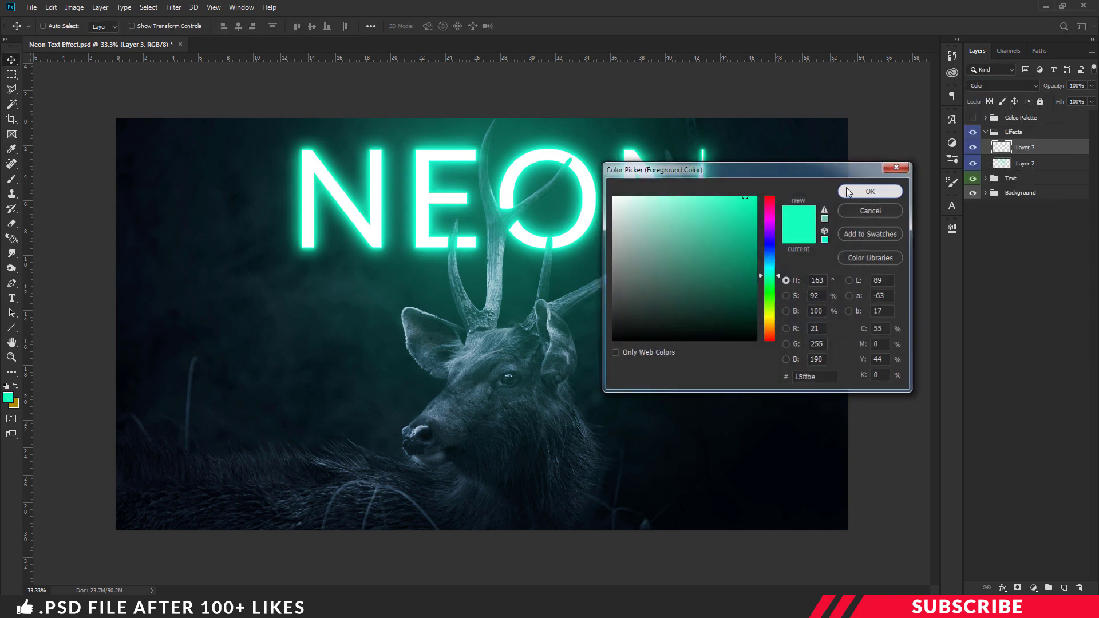
click(870, 191)
Choose the standard soft Brush and set its Flow to 60%.
click(15, 179)
right_click(16, 177)
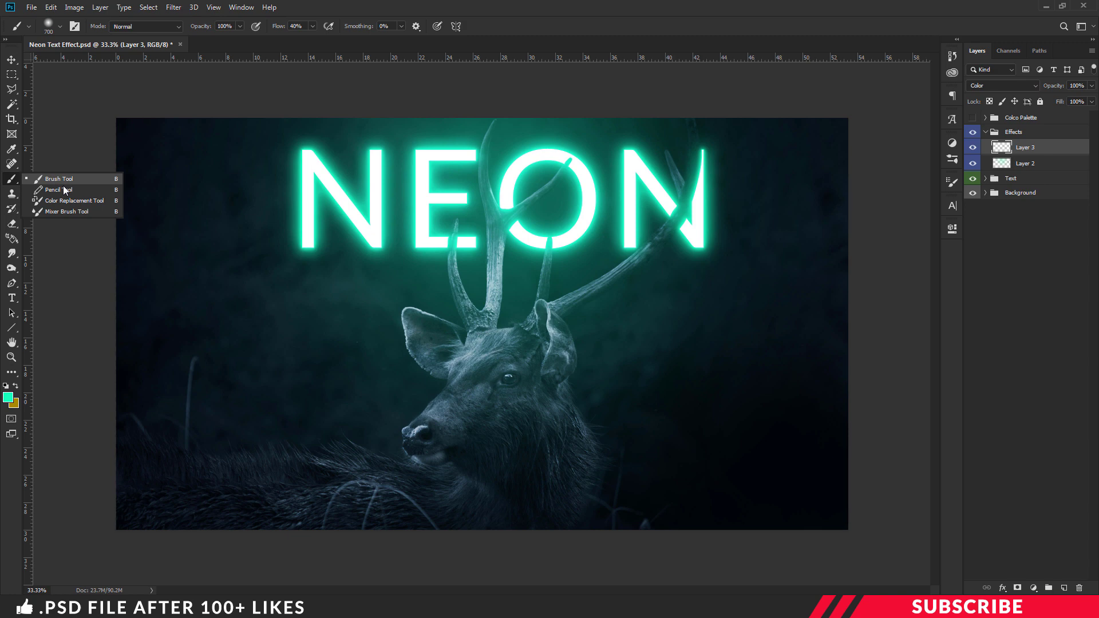
click(52, 180)
click(57, 26)
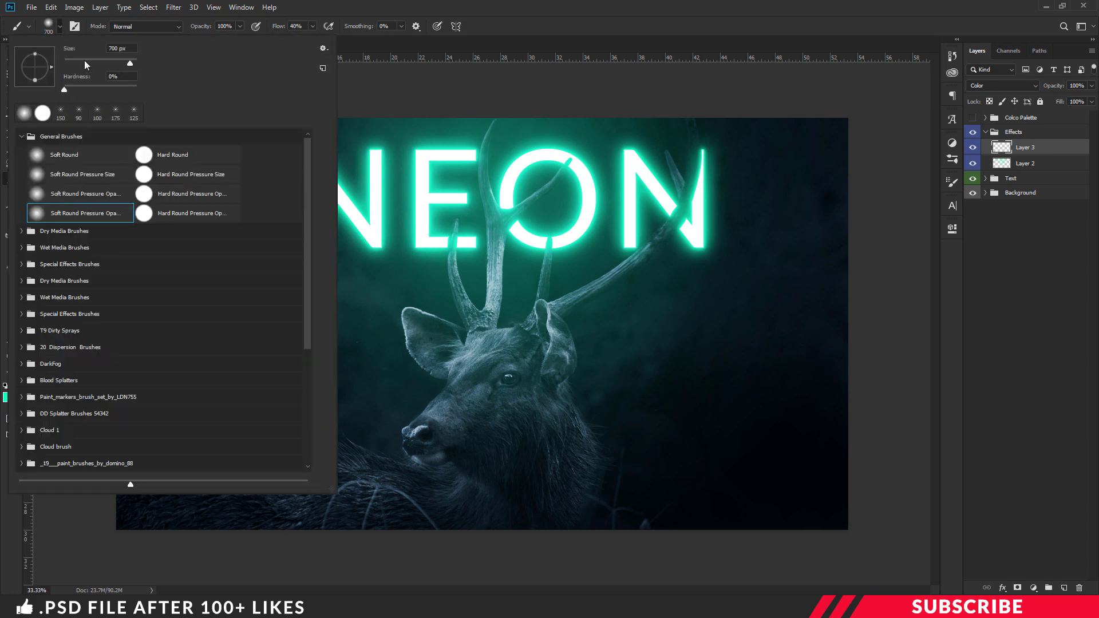
click(551, 20)
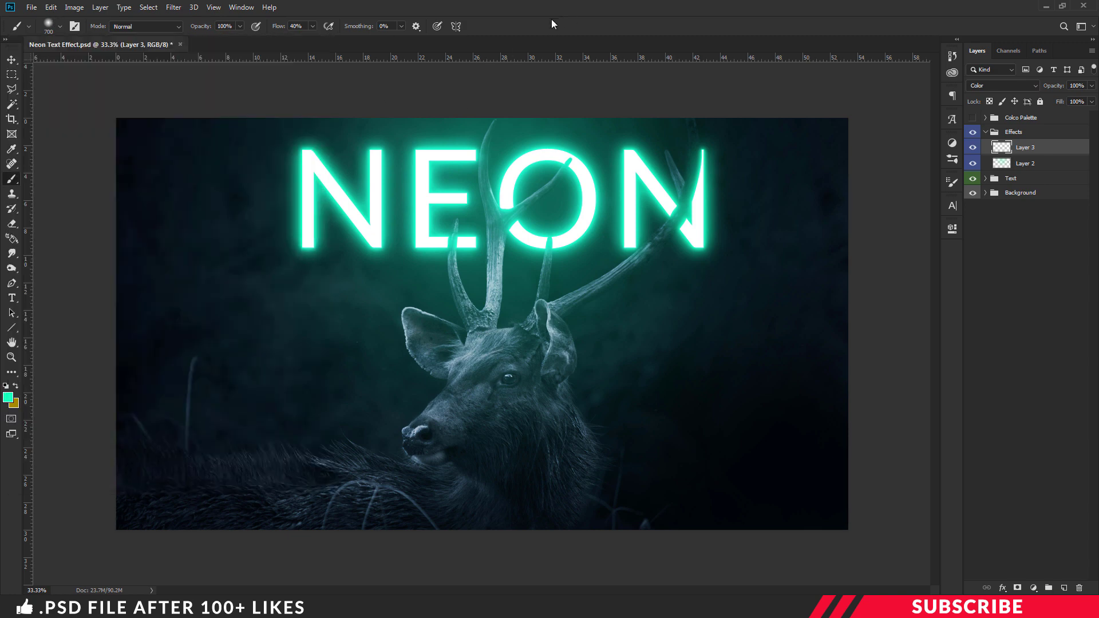
click(312, 26)
click(296, 26)
text(60)
key(Return)
Paint teal over the deer's forehead, face, ears and back fur.
drag(479, 341, 464, 345)
mouse_move(434, 380)
mouse_down()
mouse_move(319, 437)
mouse_move(316, 455)
mouse_move(413, 472)
mouse_move(538, 415)
mouse_move(560, 351)
mouse_move(559, 326)
mouse_up()
mouse_move(363, 467)
mouse_down()
mouse_move(373, 466)
mouse_move(277, 466)
mouse_move(308, 467)
mouse_up()
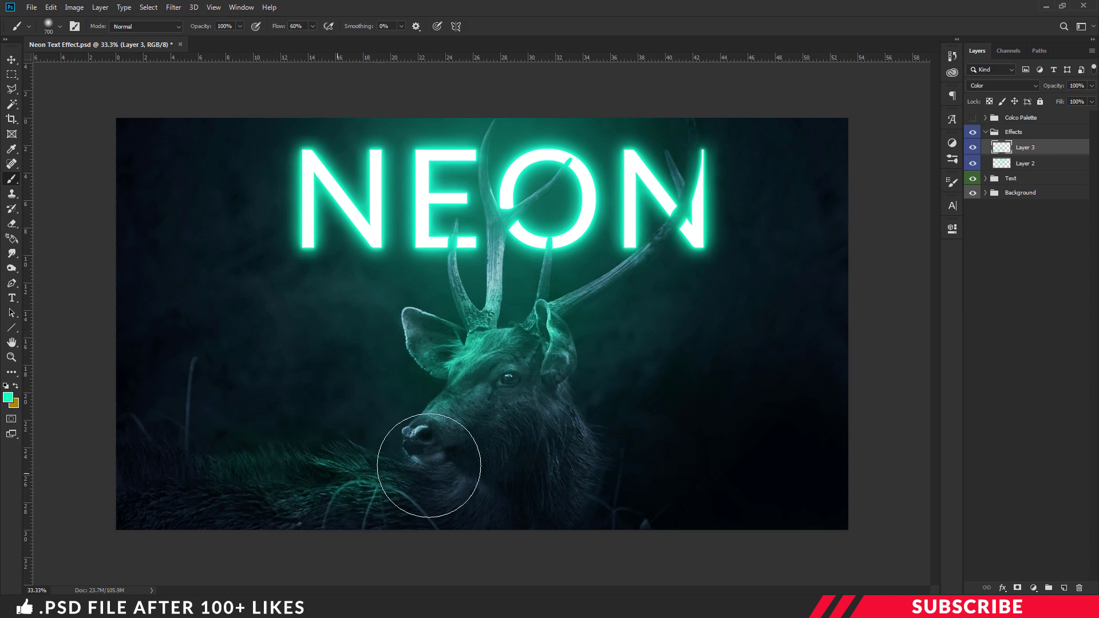
key(bracketright)
key(bracketright)
key(bracketright)
key(bracketright)
key(bracketright)
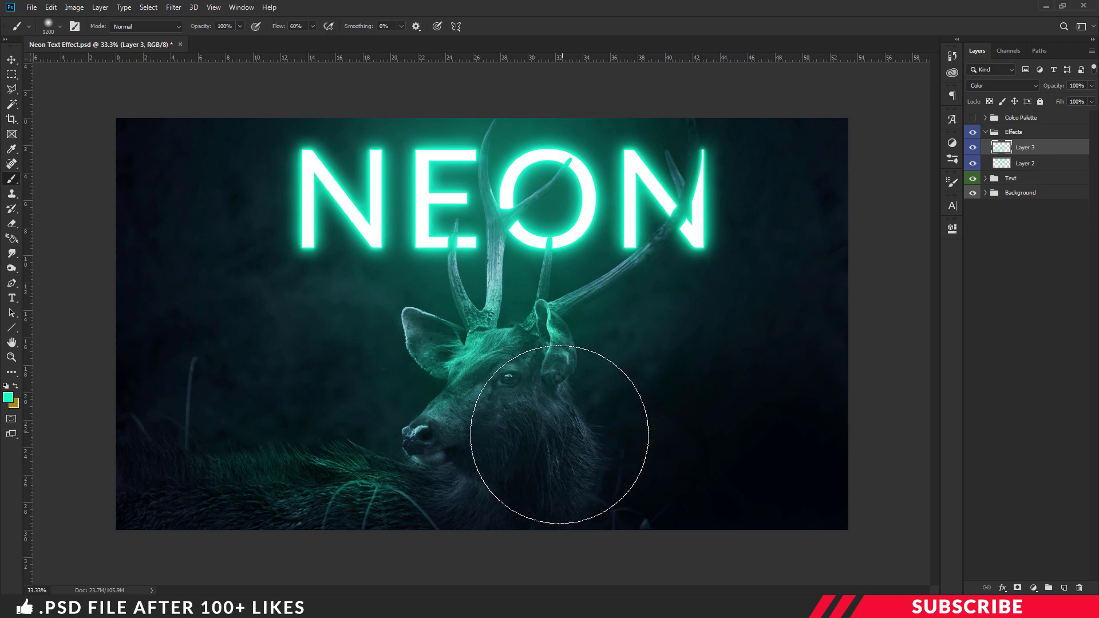
click(562, 282)
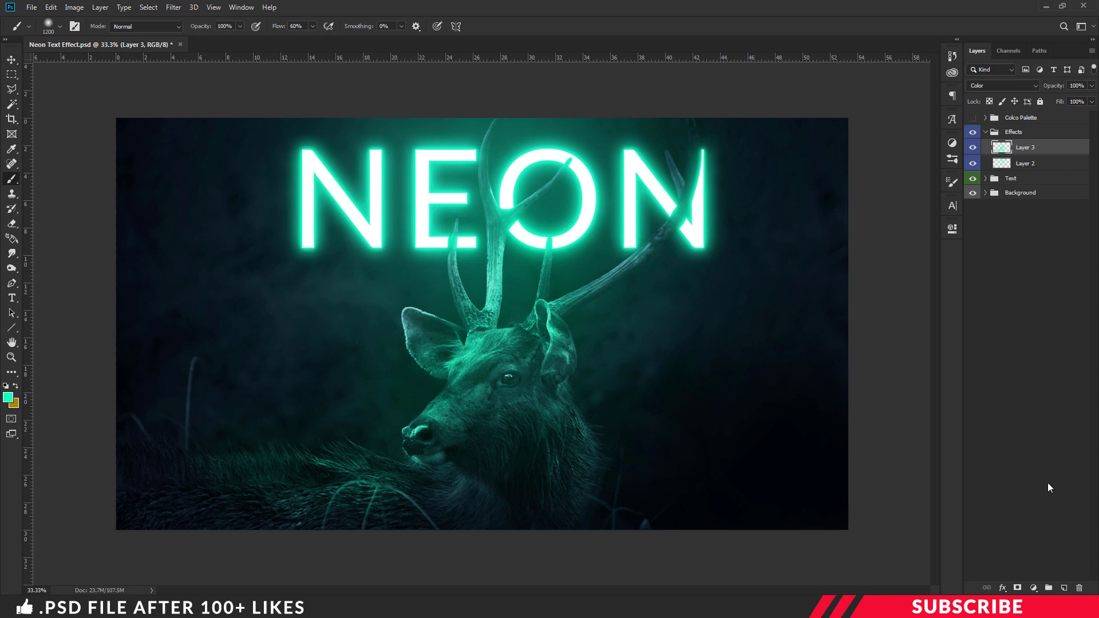
click(12, 60)
Collapse Effects and add a new layer above Layer 1 in Background, with foreground black (000000).
click(985, 132)
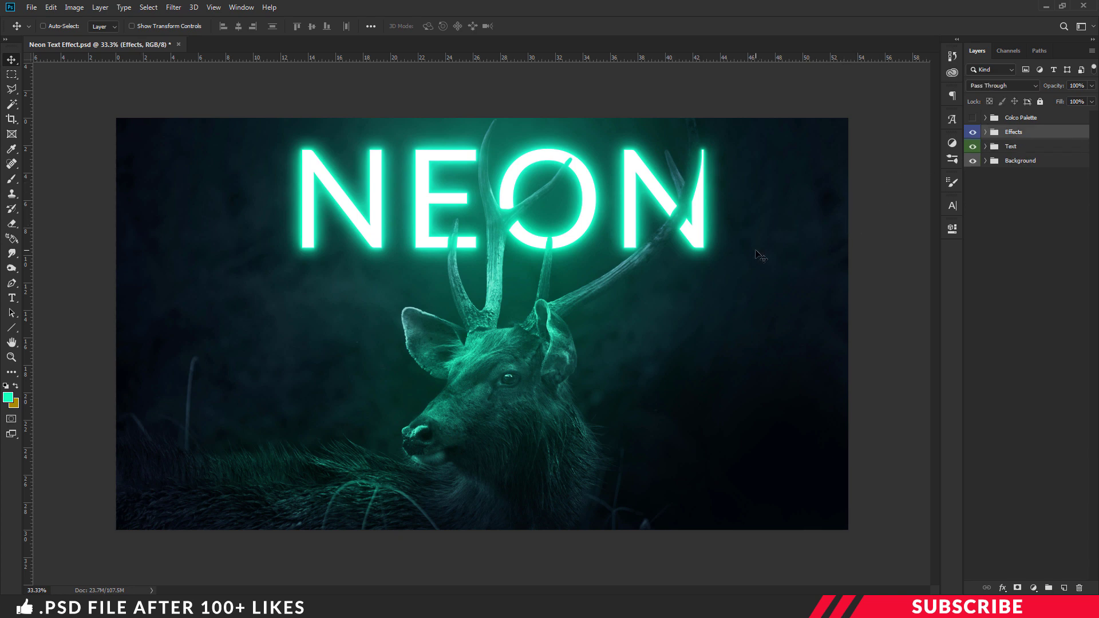
click(985, 160)
click(1024, 175)
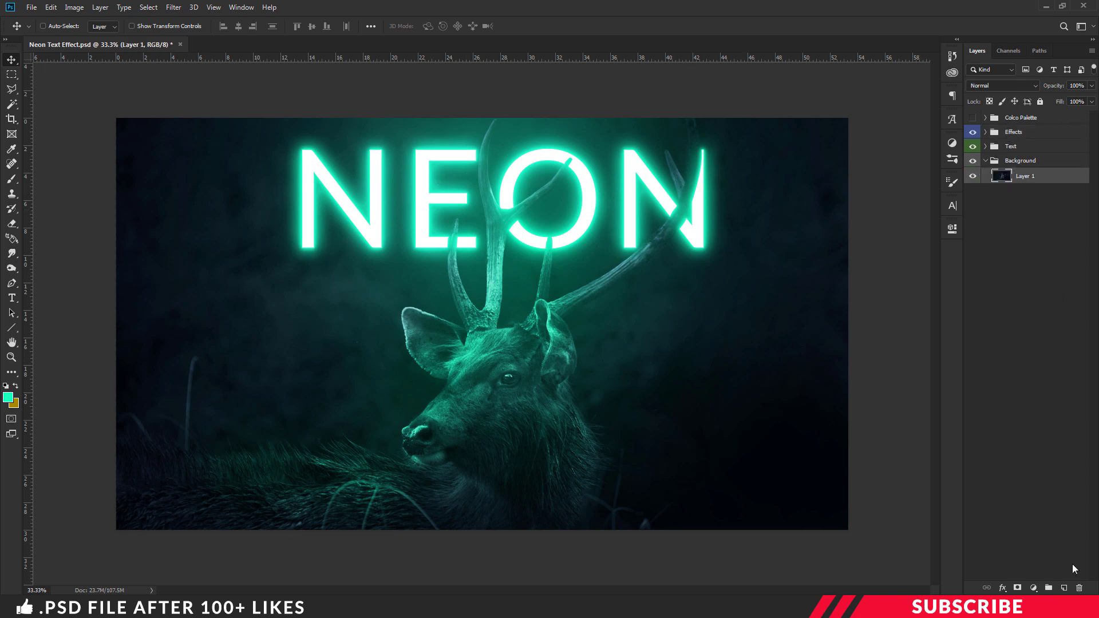
click(1064, 587)
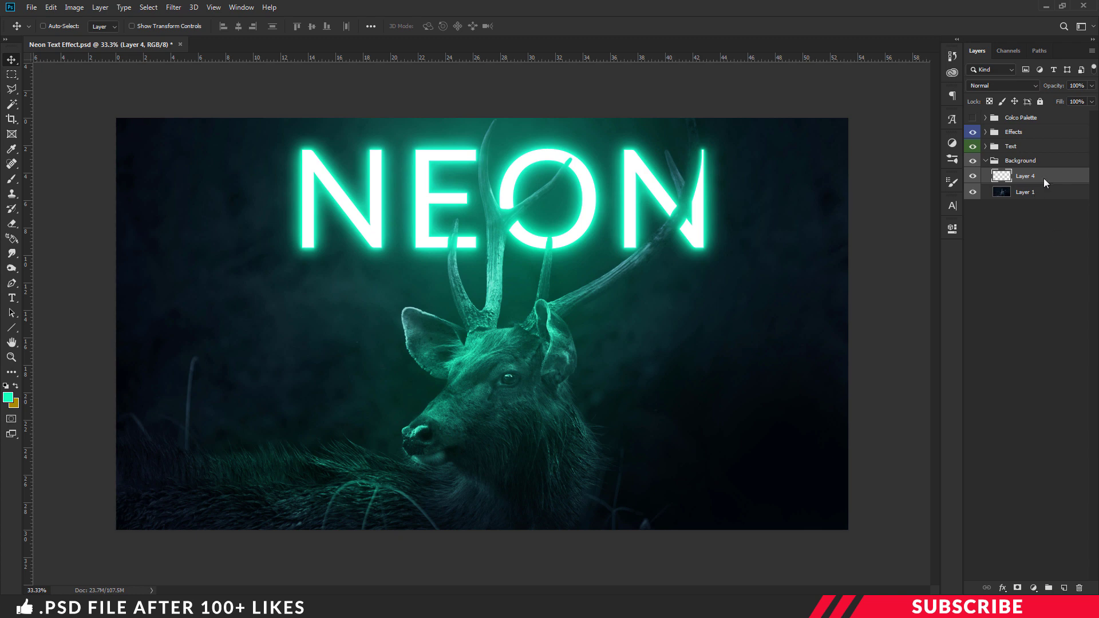
click(9, 392)
text(000000)
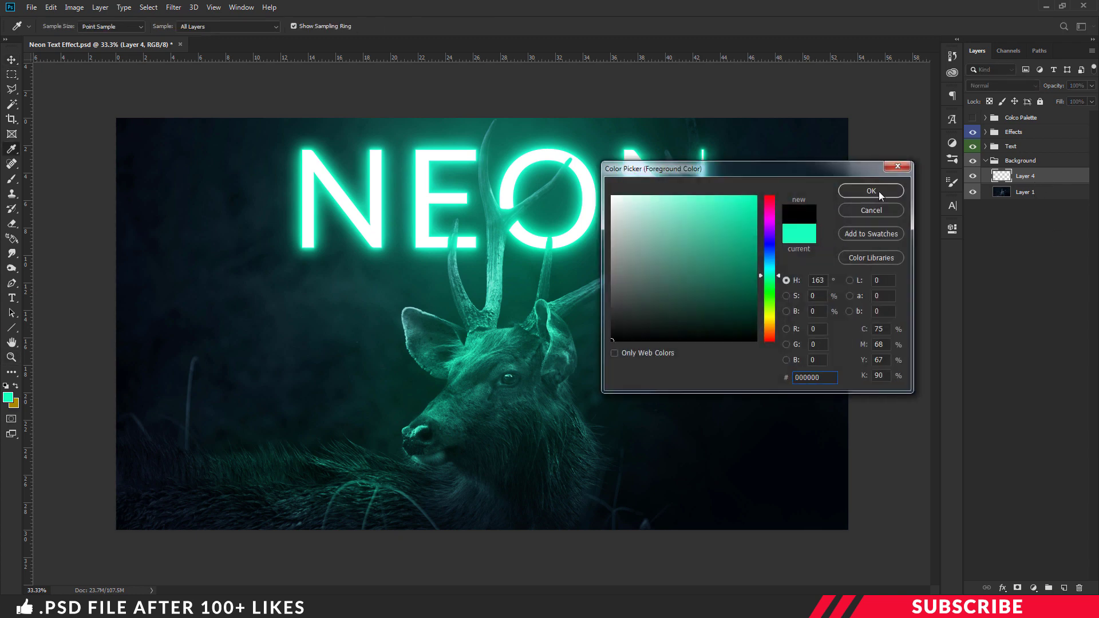
click(870, 191)
Draw a 15 px horizontal line across the image behind the letters.
click(11, 328)
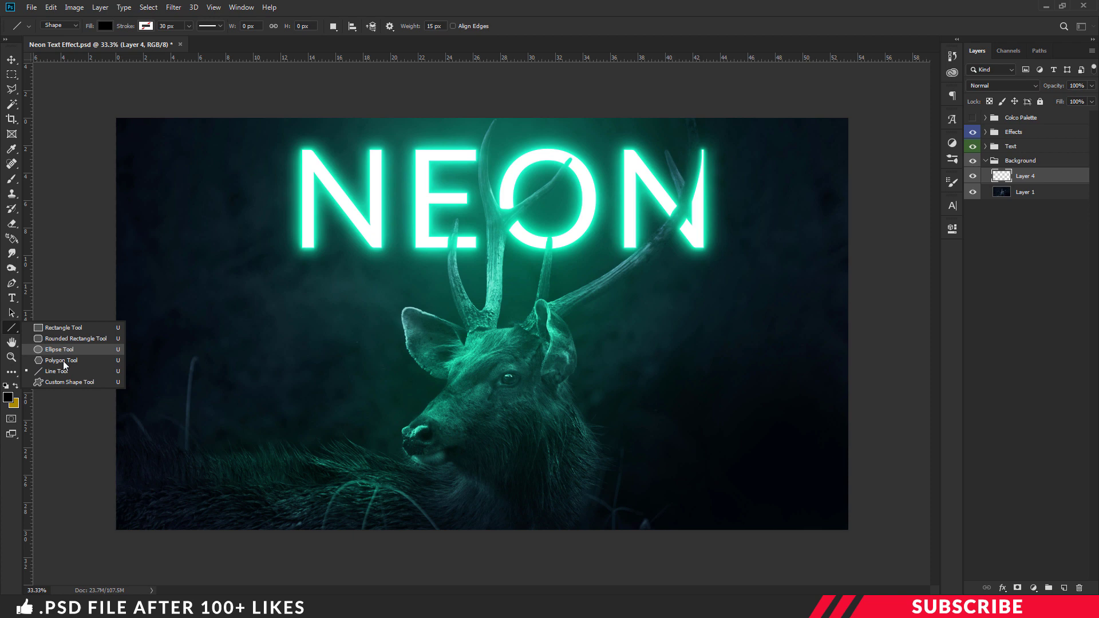
click(59, 373)
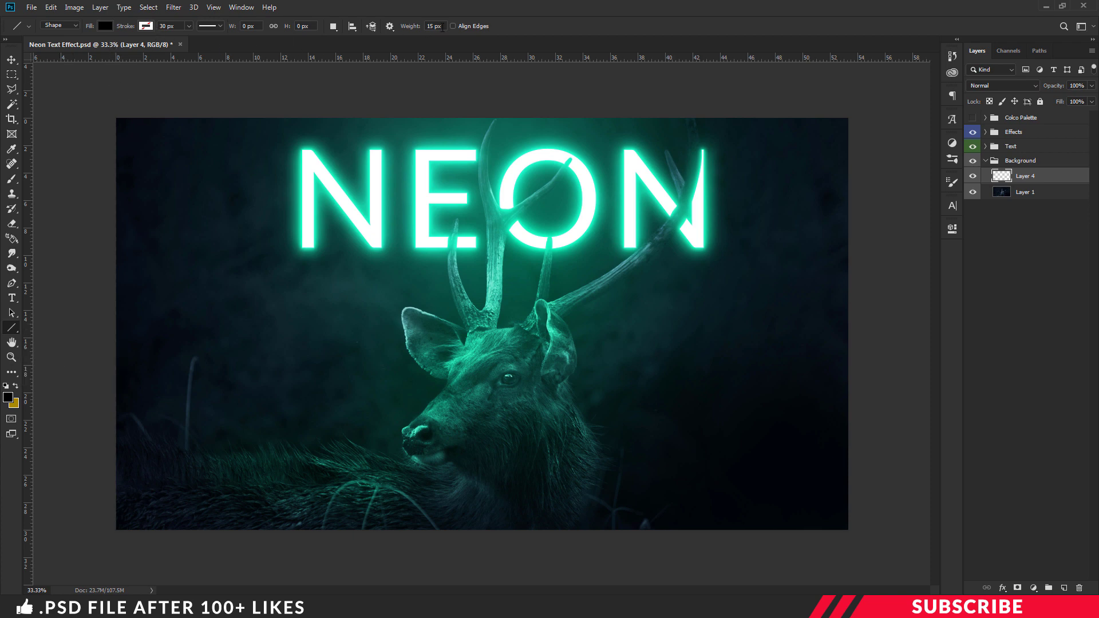
click(442, 27)
text(15)
drag(100, 172, 885, 195)
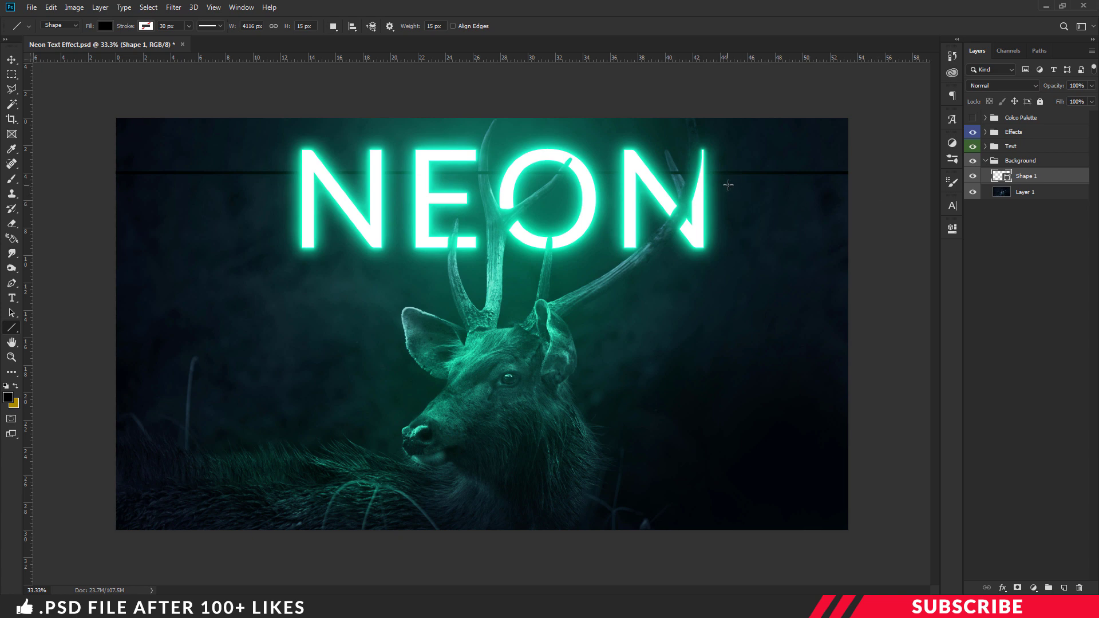
Duplicate the line, move the copy lower, and nudge both lines down slightly.
key(v)
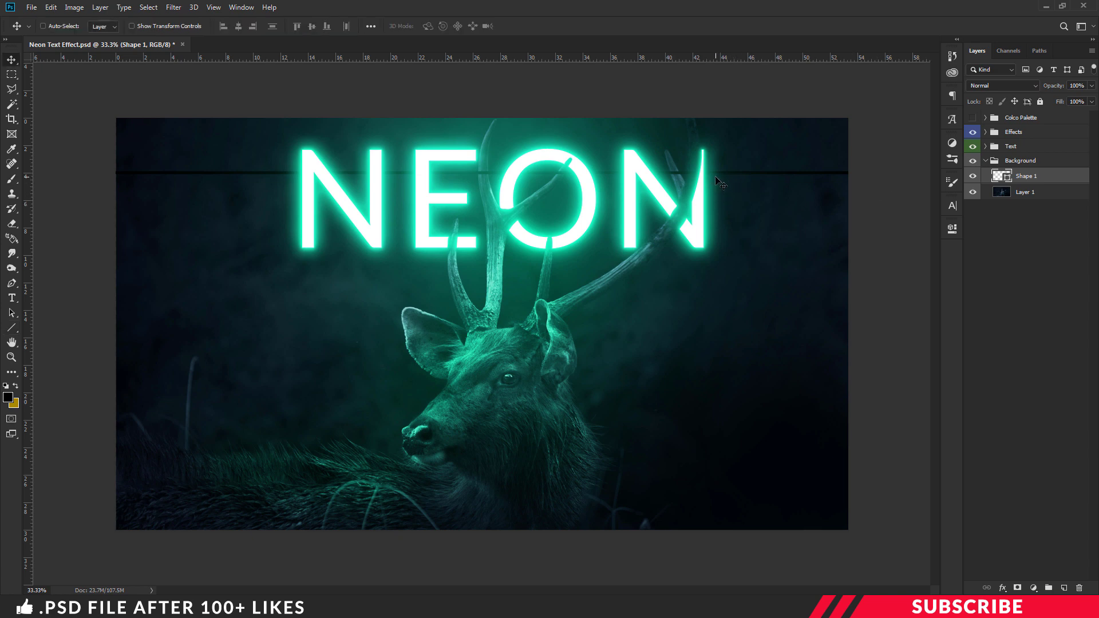
key(ctrl)
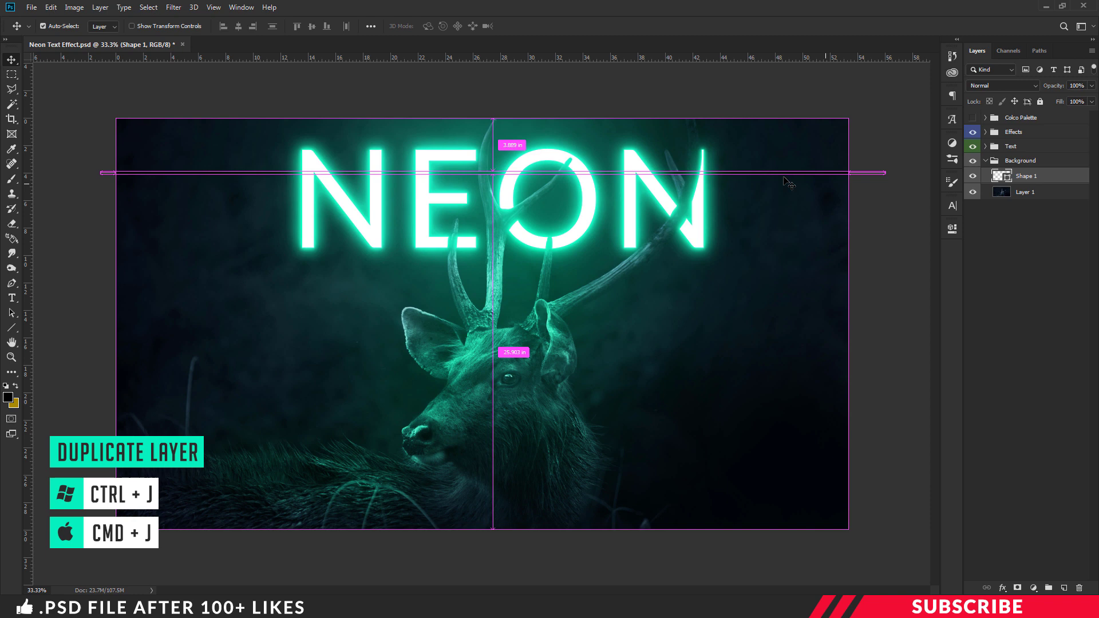
key(ctrl+j)
drag(715, 174, 719, 222)
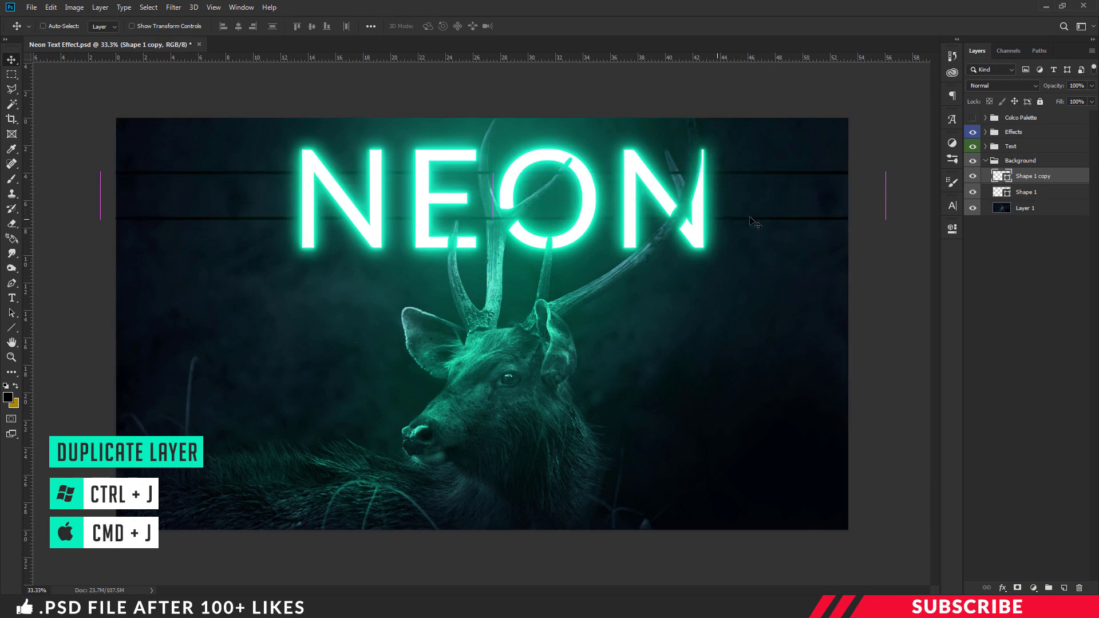
shift+click(1024, 192)
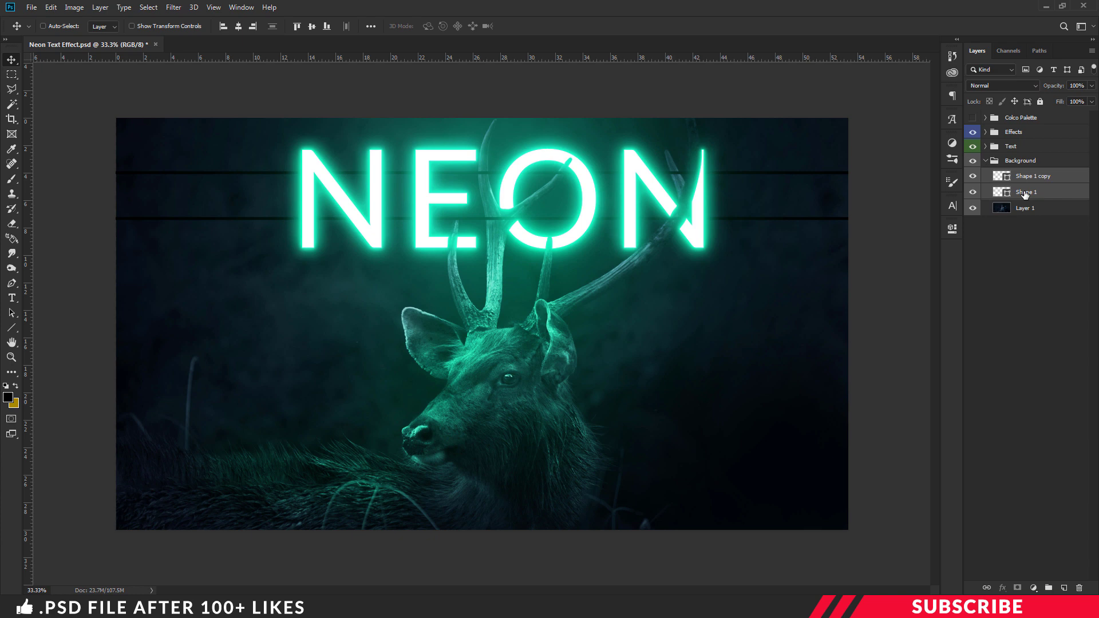
key(shift+Down)
key(shift+Down)
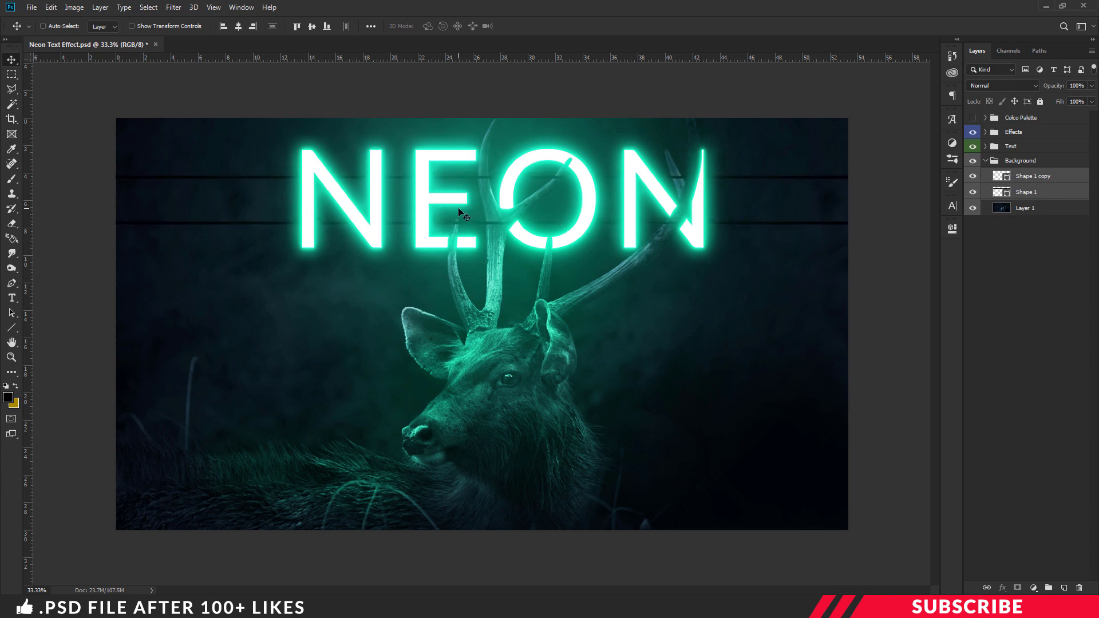
scroll(486, 212, up, 1)
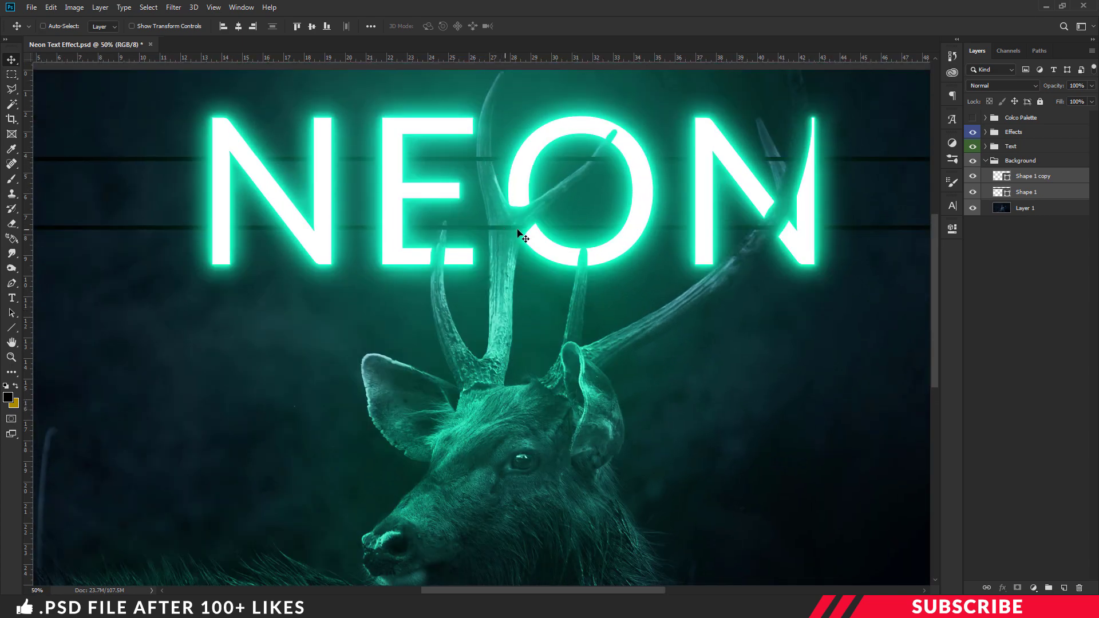
Add a layer mask to Shape 1 copy and set up a black hard round brush.
click(1035, 179)
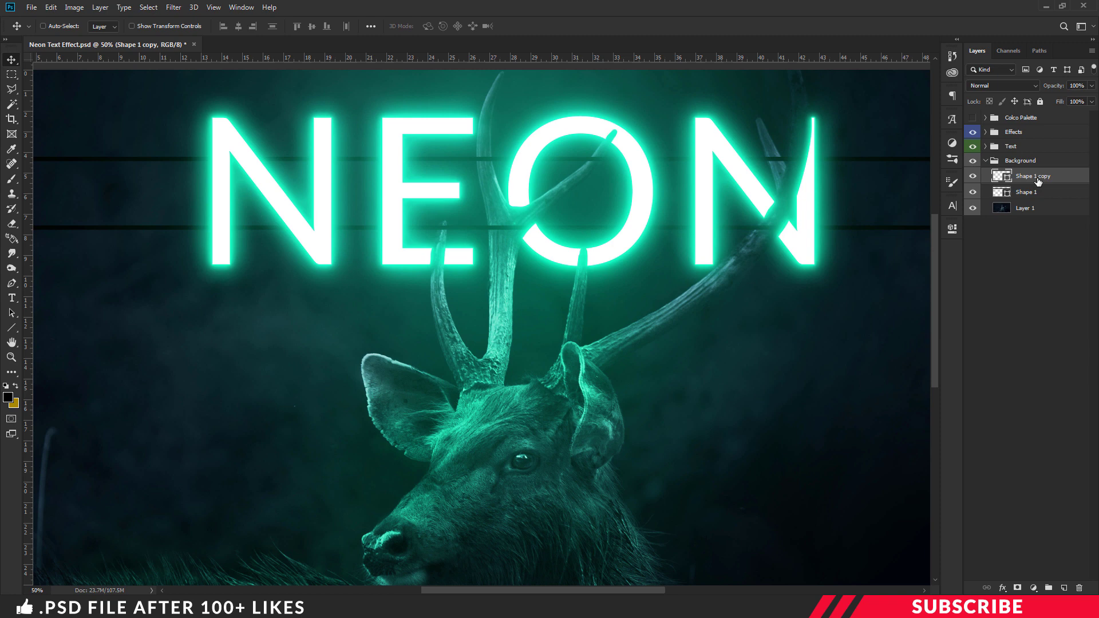
click(1017, 588)
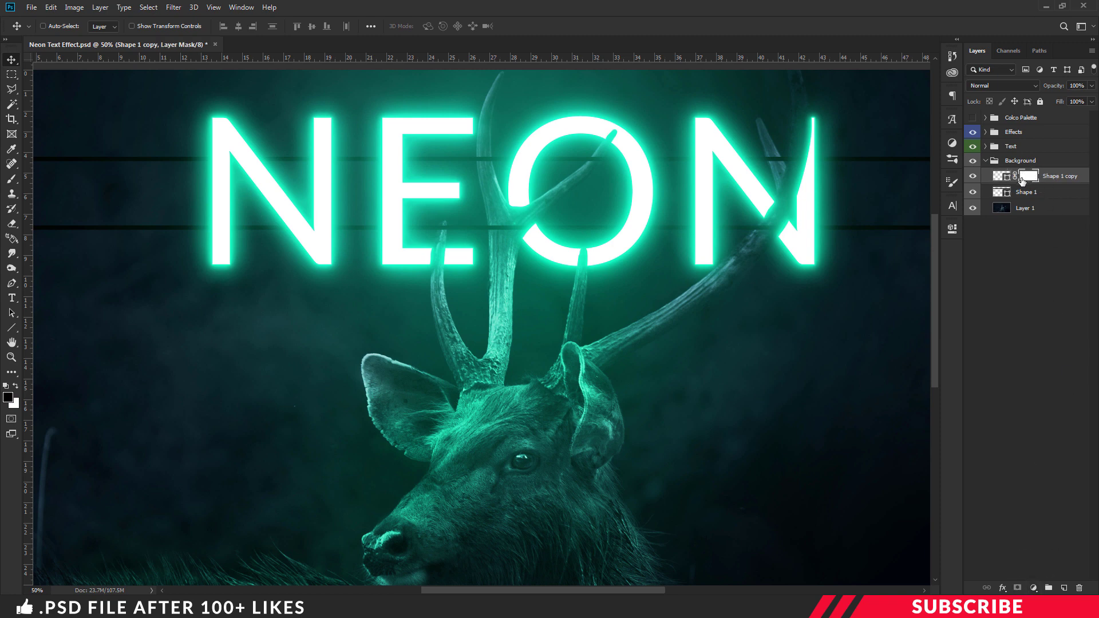
click(8, 396)
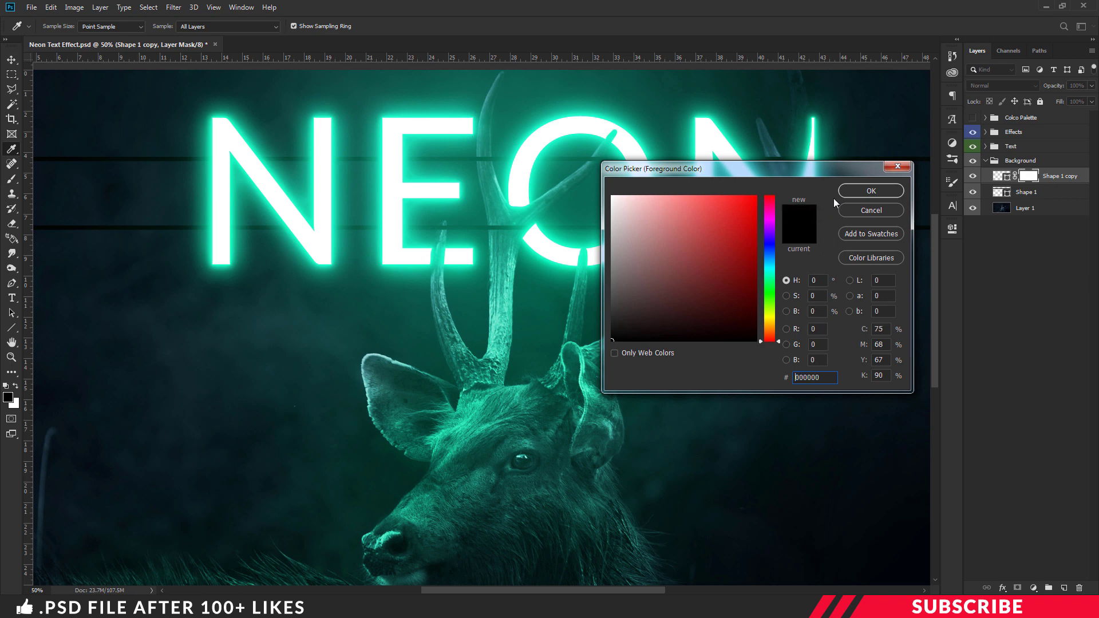
click(871, 191)
key(b)
right_click(11, 178)
click(47, 177)
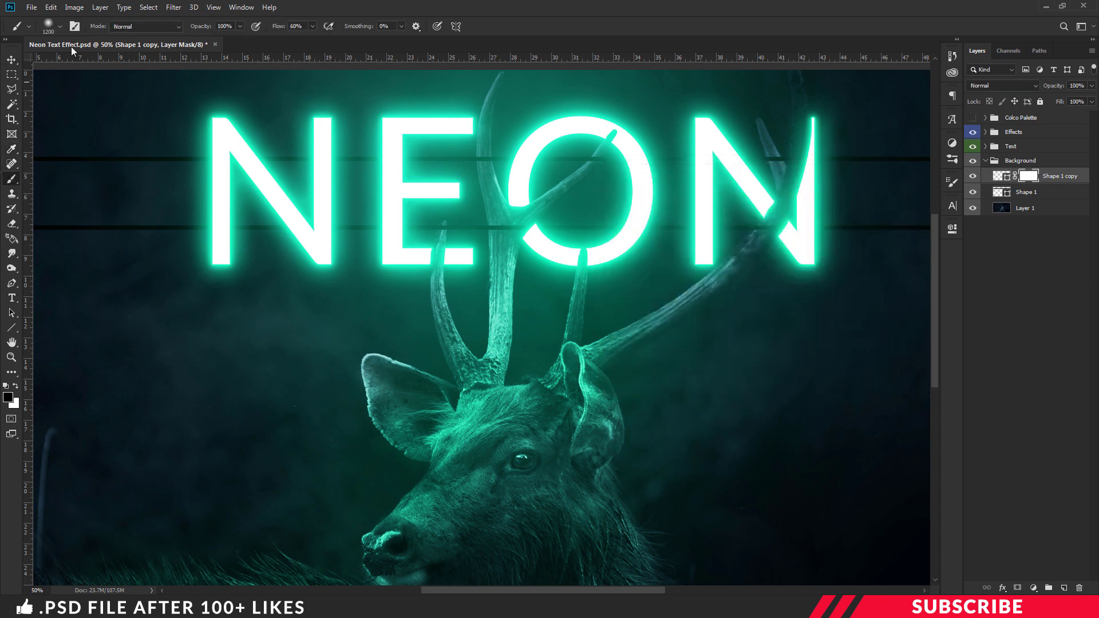
click(56, 26)
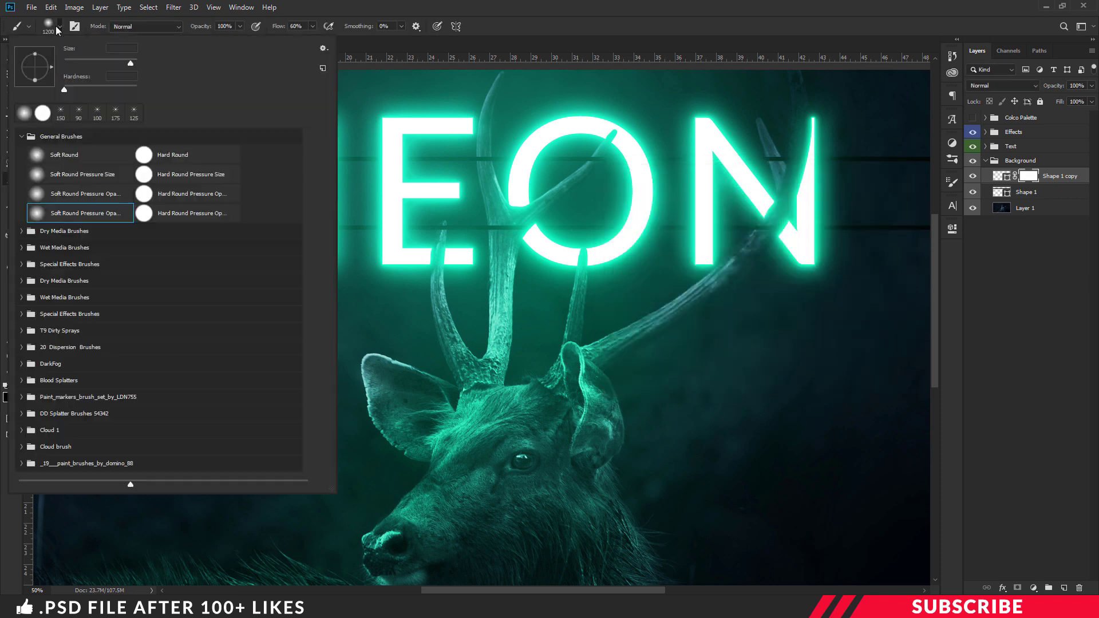
click(196, 213)
click(509, 45)
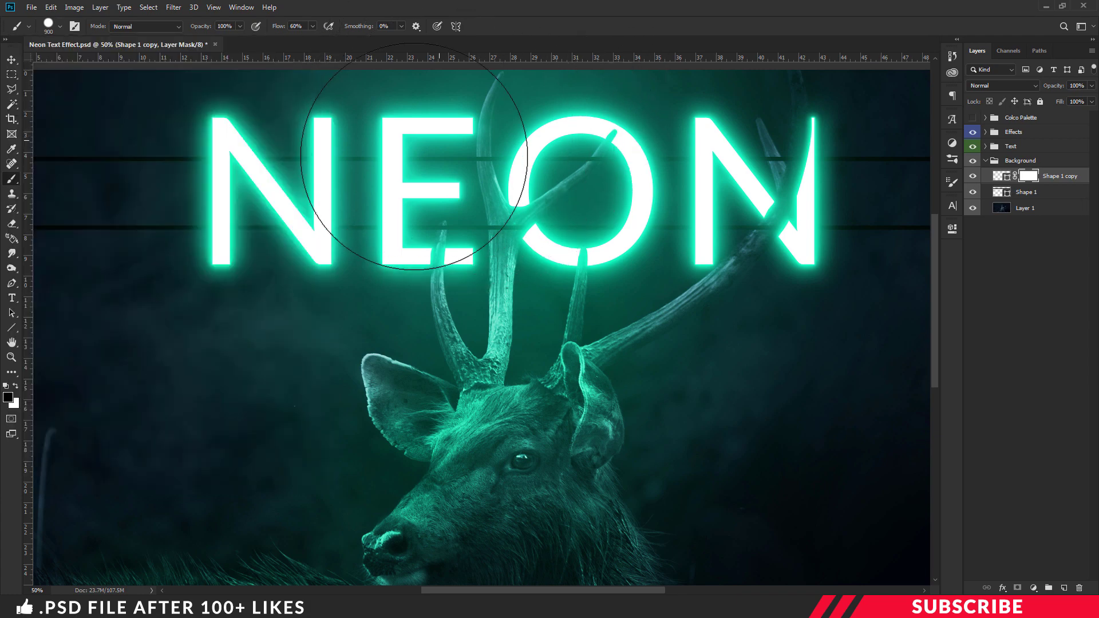
Zoom in and mask out the copied line where it crosses the antler tips.
key(bracketleft)
key(bracketleft)
key(bracketleft)
key(bracketleft)
key(bracketleft)
key(bracketleft)
key(bracketleft)
key(bracketleft)
key(bracketleft)
key(bracketleft)
key(ctrl+plus)
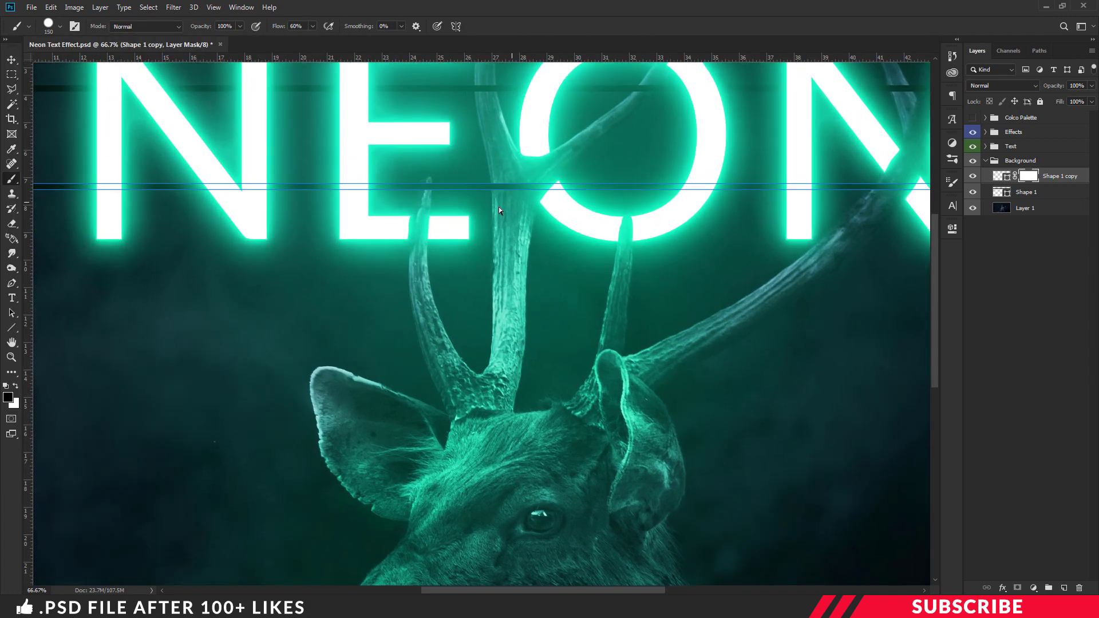
key(ctrl+plus)
scroll(368, 331, up, 2)
key(ctrl+plus)
key(bracketleft)
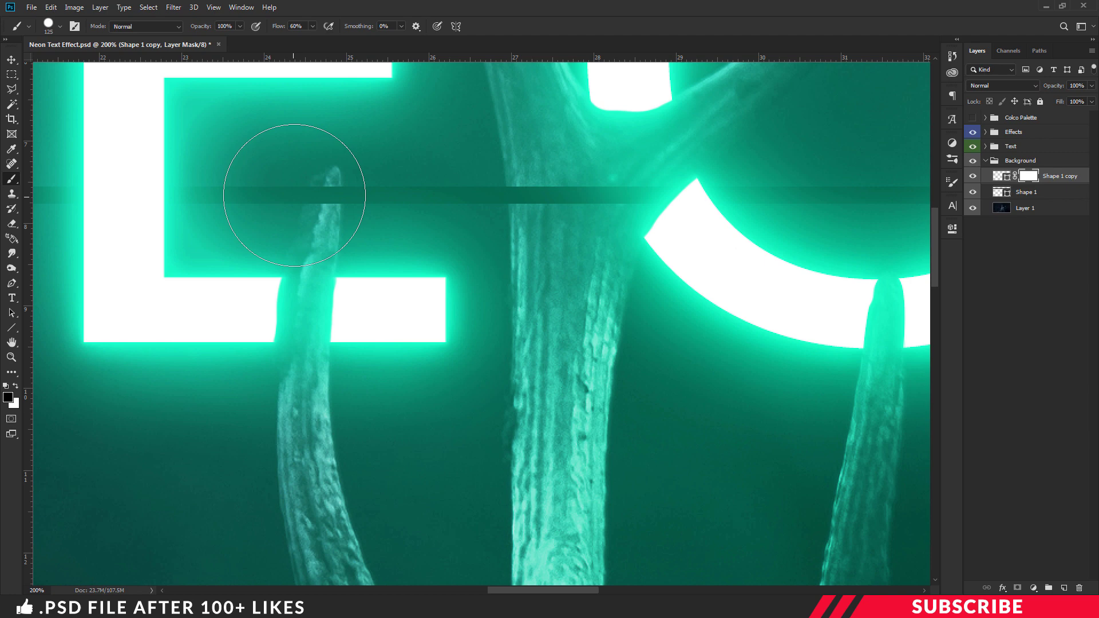
key(bracketleft)
key(bracketleft)
key(bracketleft)
key(bracketleft)
key(bracketleft)
key(bracketleft)
key(bracketleft)
key(bracketleft)
key(bracketleft)
key(bracketleft)
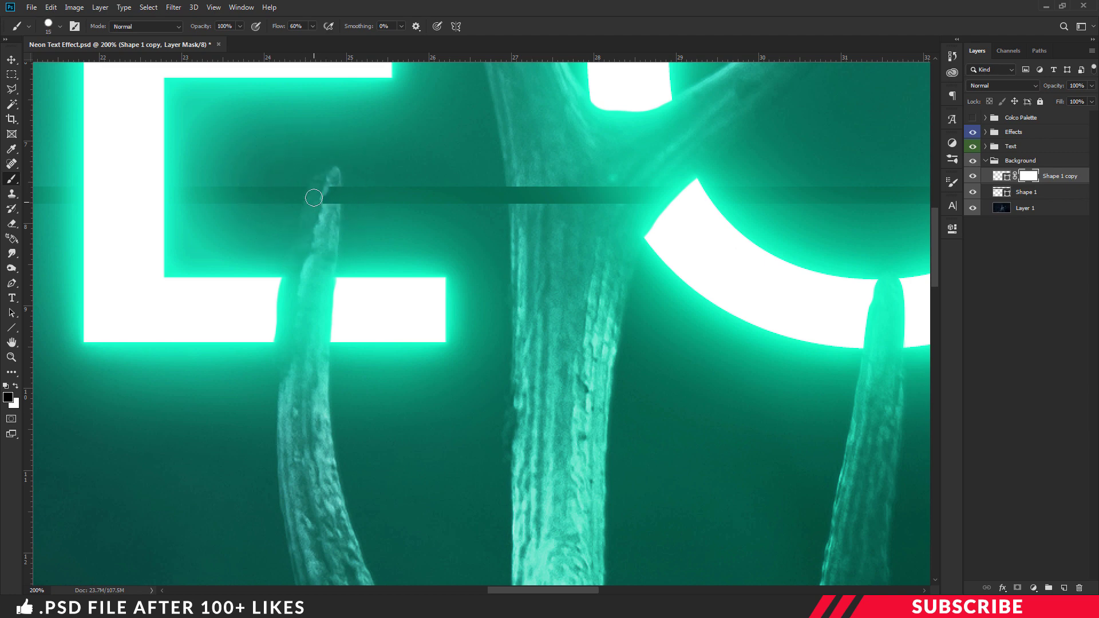
key(ctrl+minus)
key(bracketright)
key(bracketright)
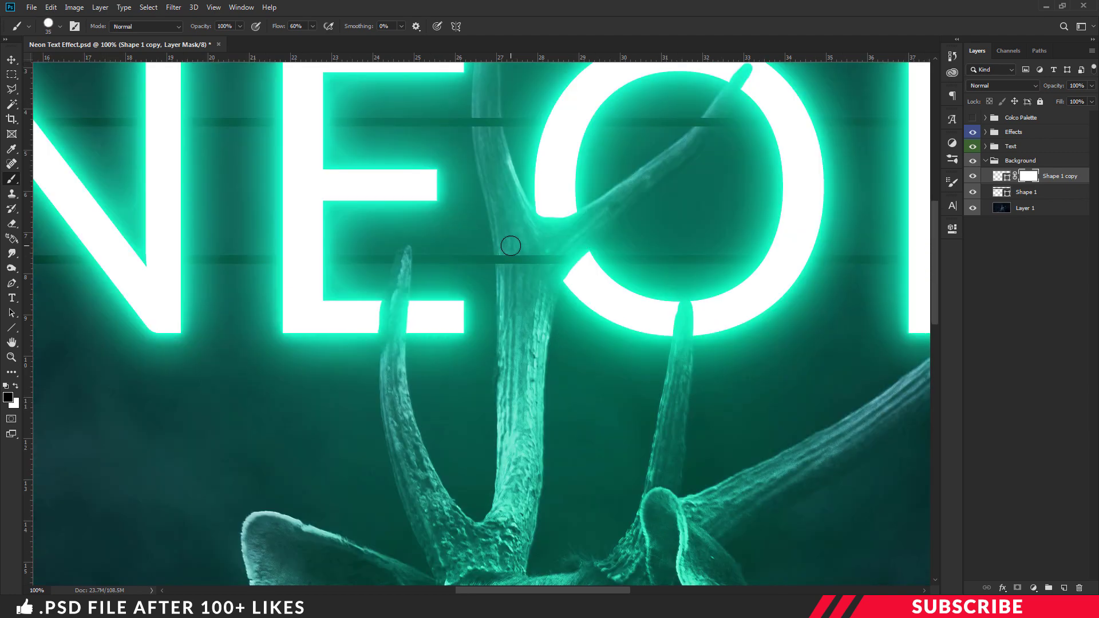
key(ctrl+minus)
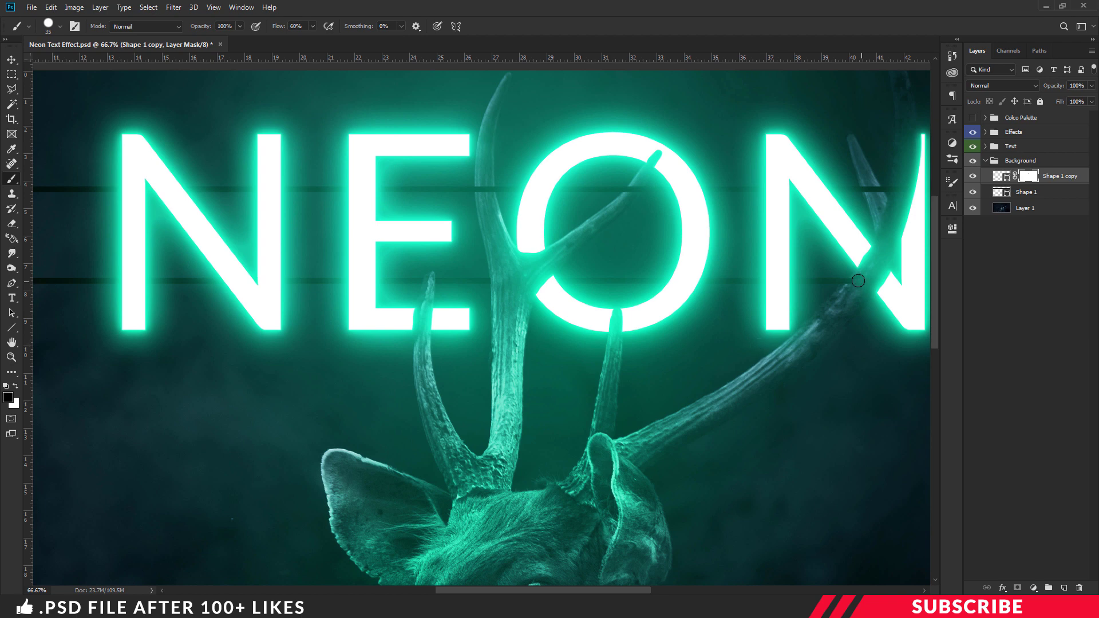
key(ctrl+minus)
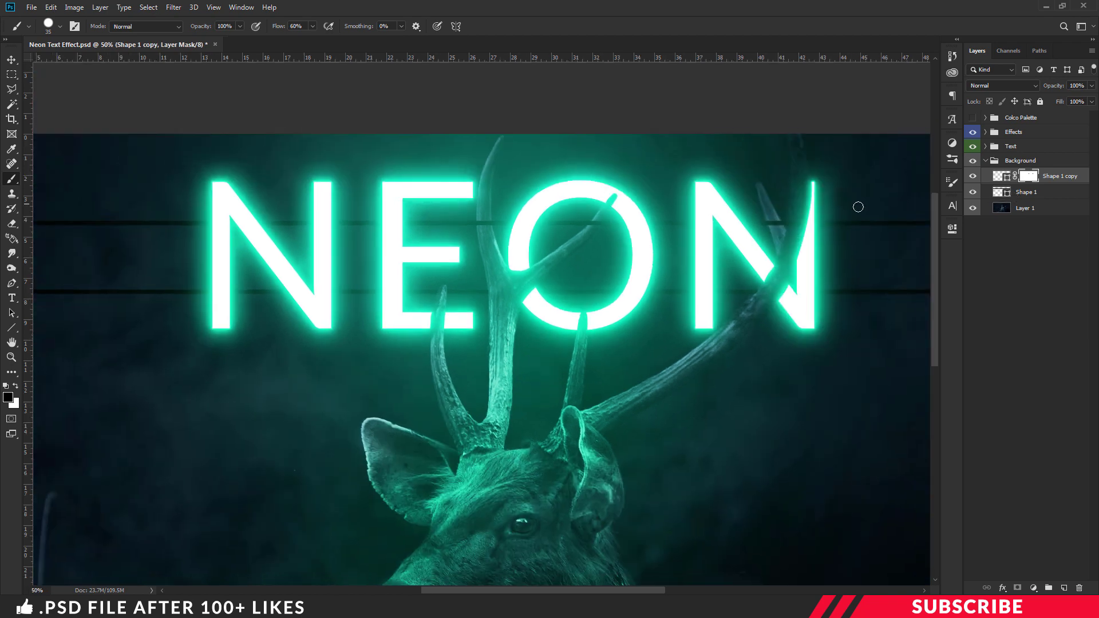
Select the Shape 1 layer and add a layer mask to it.
key(v)
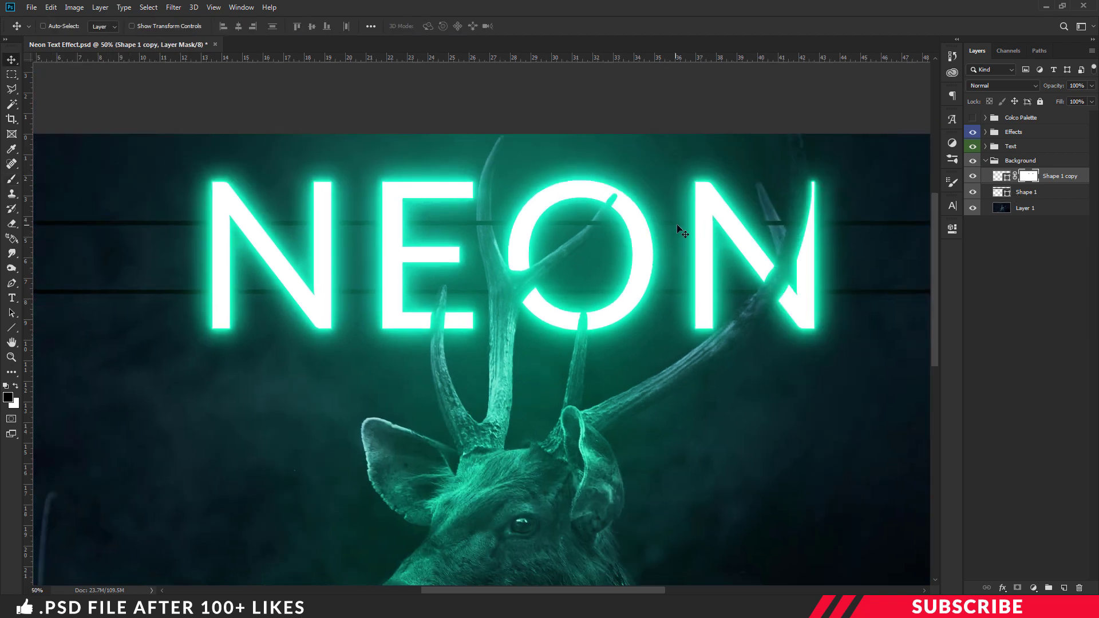
click(1024, 193)
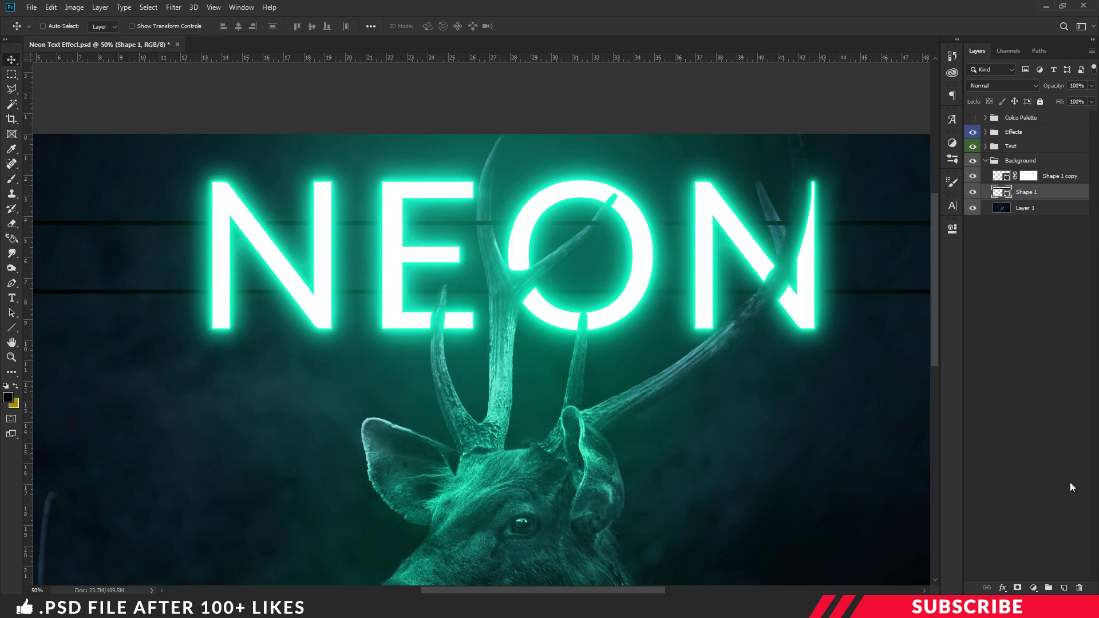
click(1017, 588)
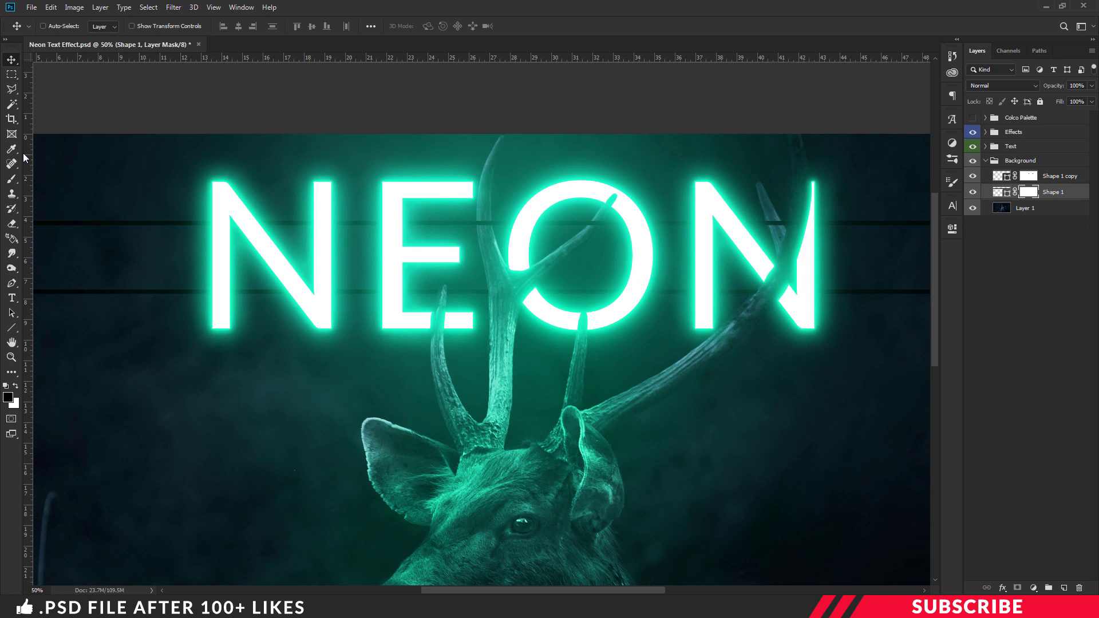
Brush black on the mask to hide Shape 1 where it crosses the antlers.
click(12, 178)
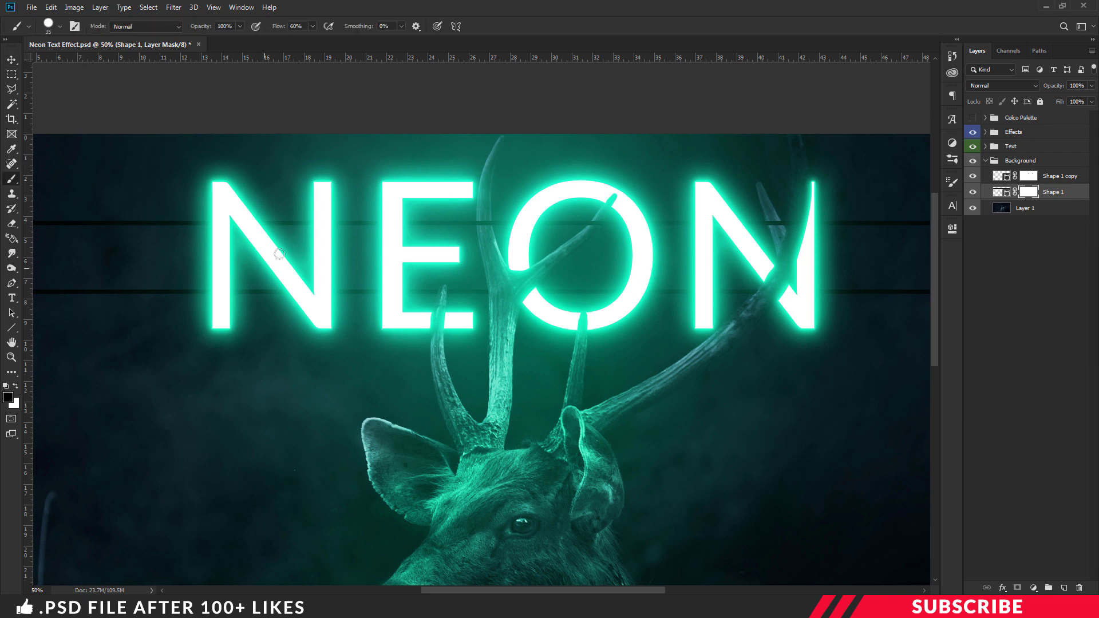
key(bracketright)
key(bracketright)
key(bracketright)
key(bracketright)
key(ctrl+plus)
key(ctrl+plus)
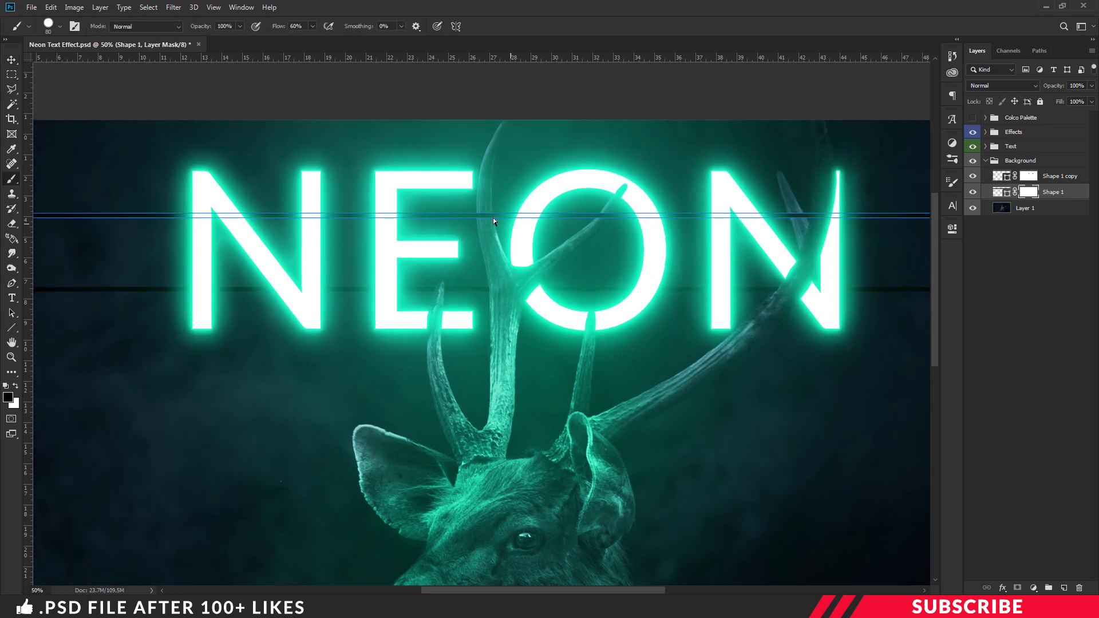
key(bracketleft)
key(bracketleft)
key(bracketleft)
key(bracketleft)
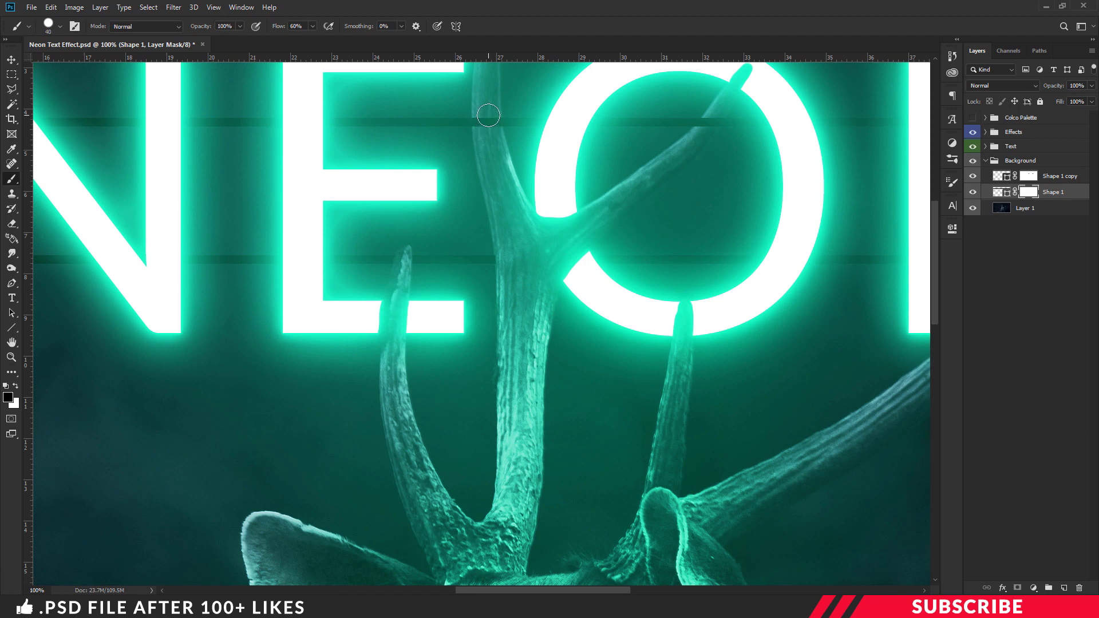
key(bracketleft)
key(bracketleft)
key(bracketleft)
key(ctrl+minus)
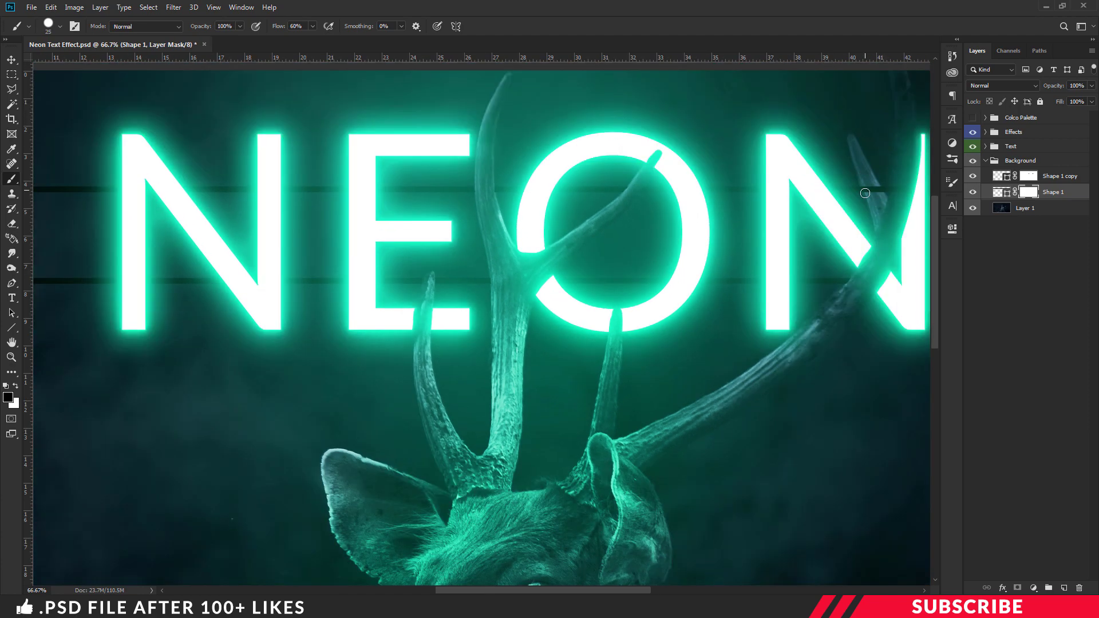
key(bracketright)
key(bracketright)
key(ctrl+minus)
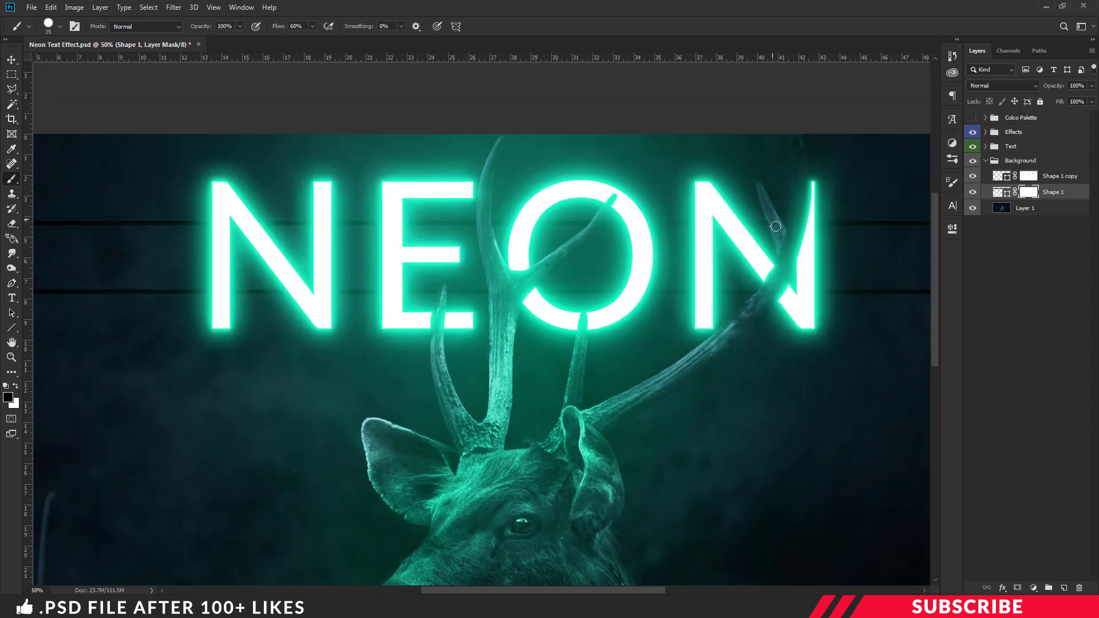
key(ctrl+minus)
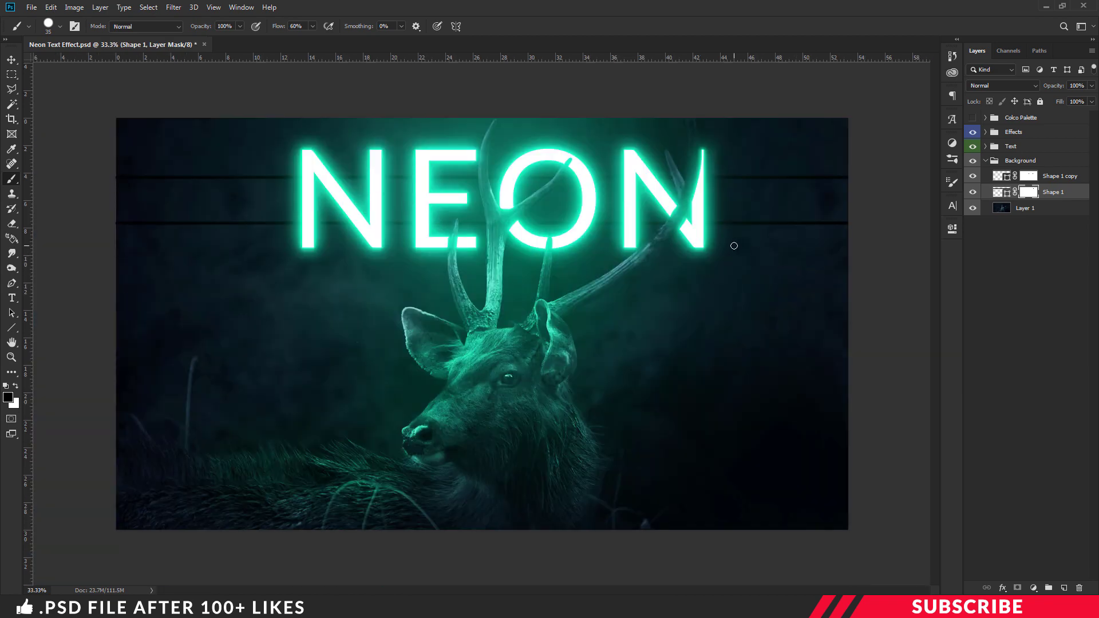
key(v)
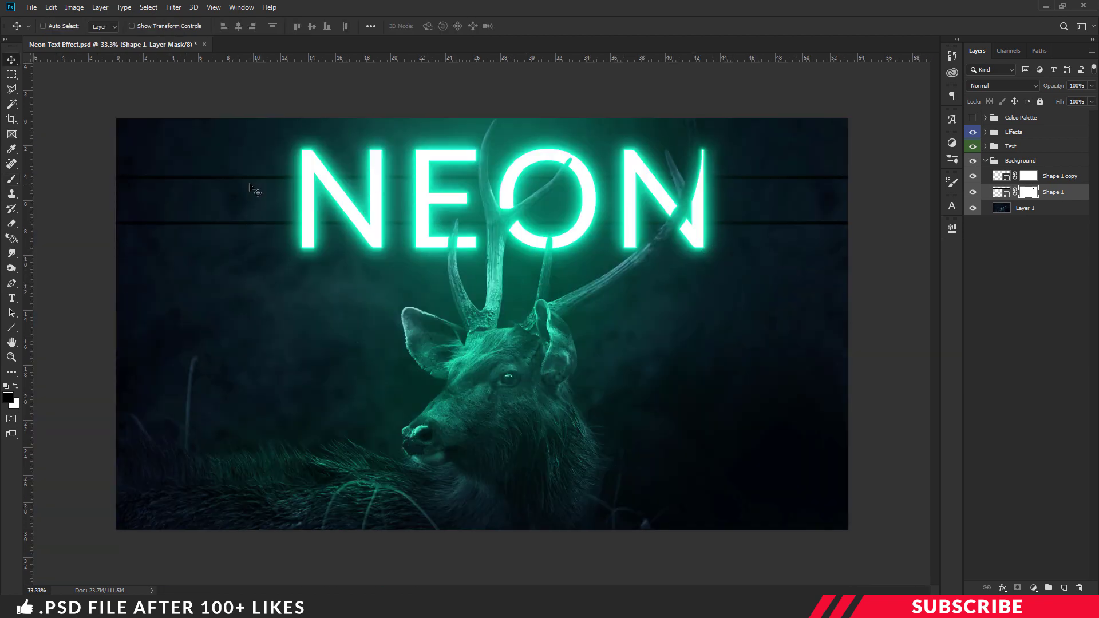
Give Shape 1 a default Bevel & Emboss with Highlight Opacity 25%.
click(1051, 179)
click(1056, 194)
right_click(1059, 198)
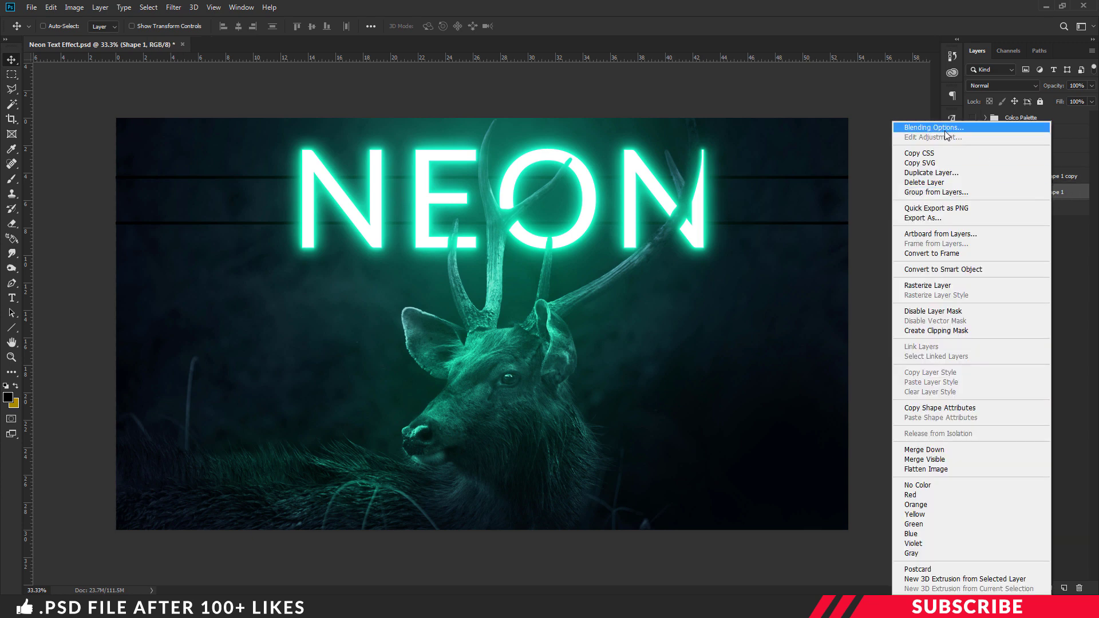
click(930, 127)
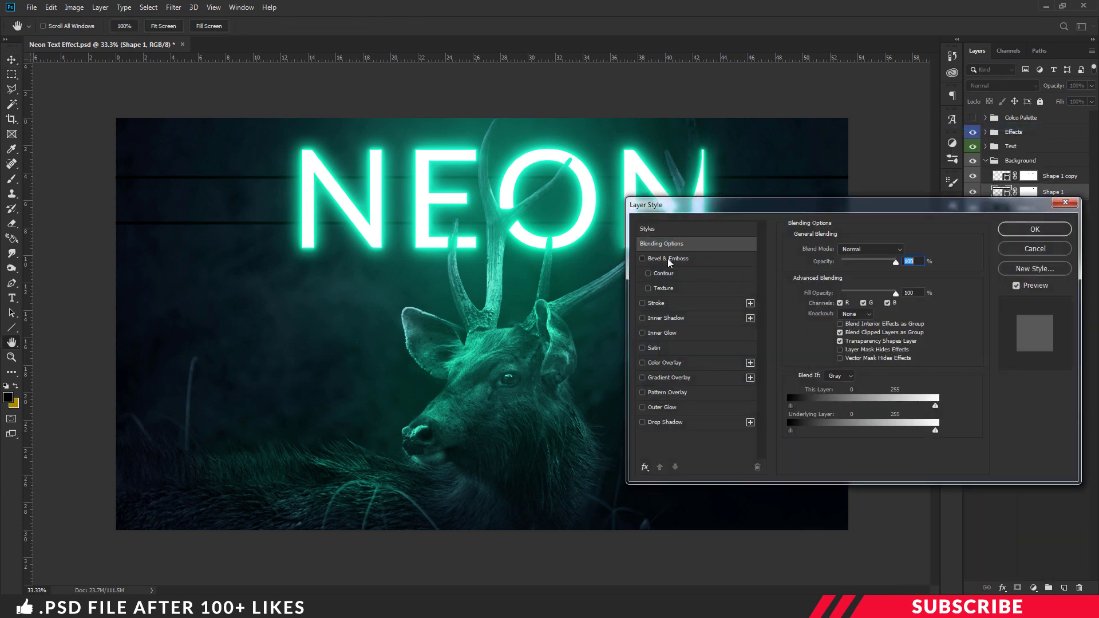
click(669, 260)
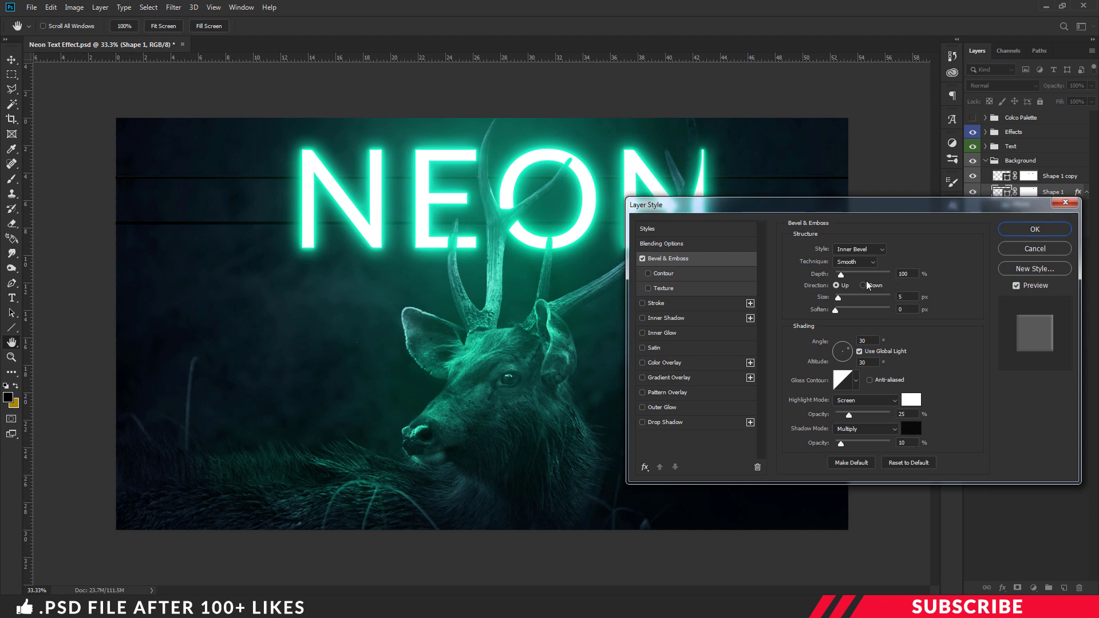
click(915, 463)
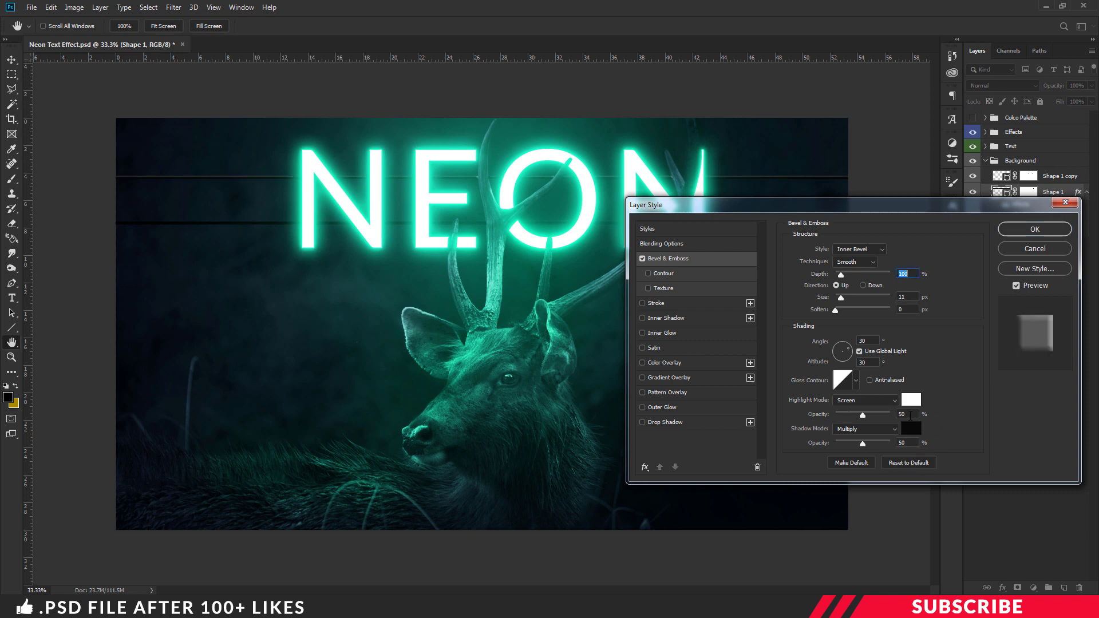
click(909, 415)
text(25)
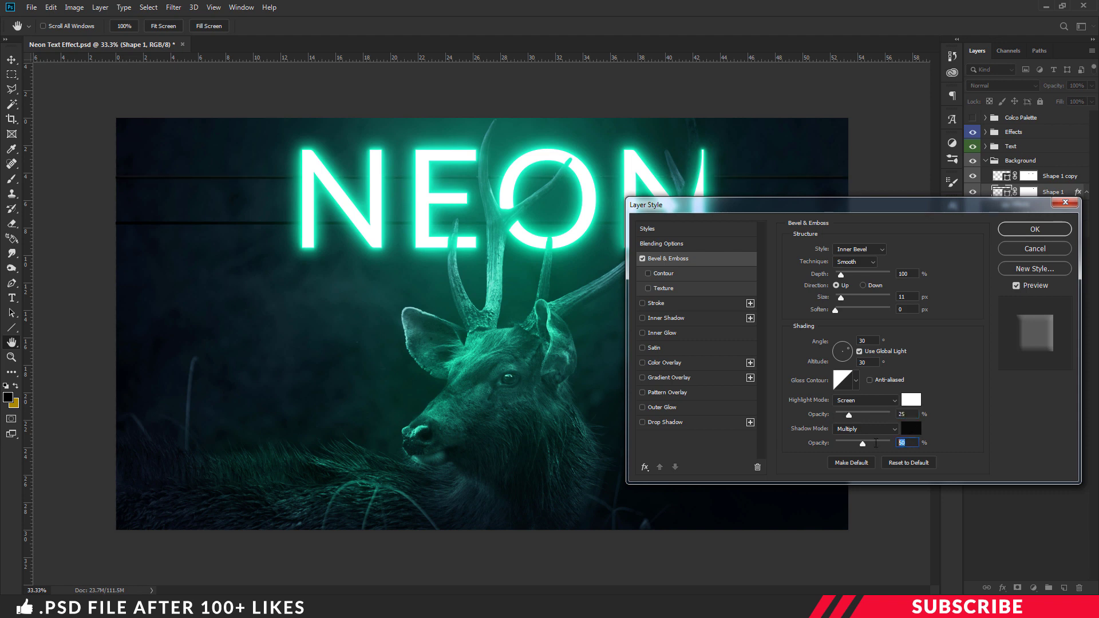
text(10)
click(1025, 229)
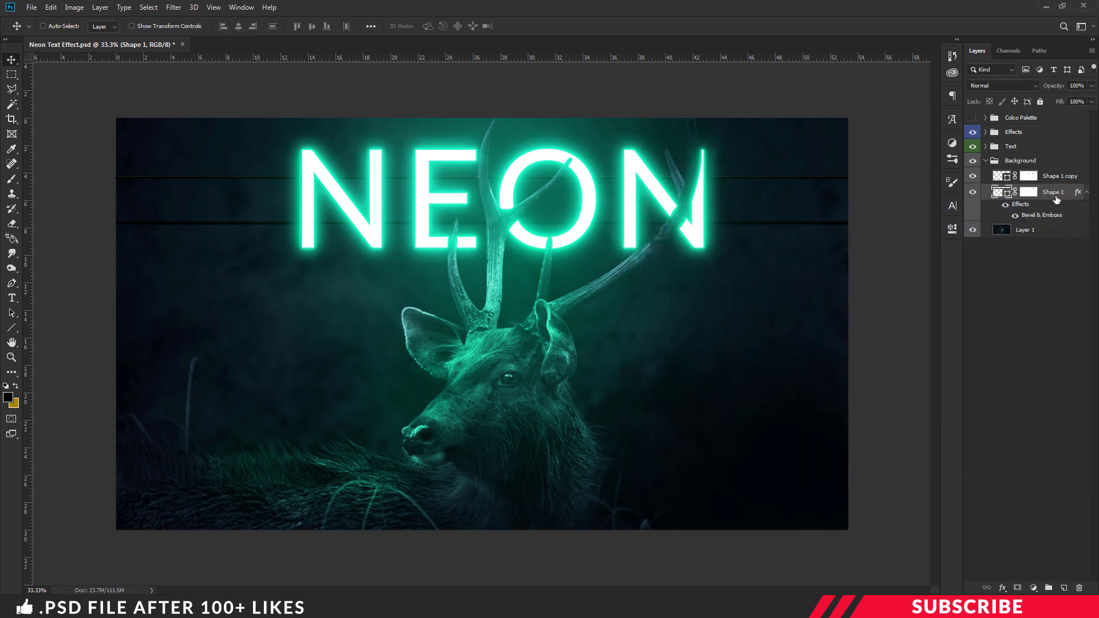
Copy Shape 1's layer style and paste it onto Shape 1 copy.
right_click(1052, 194)
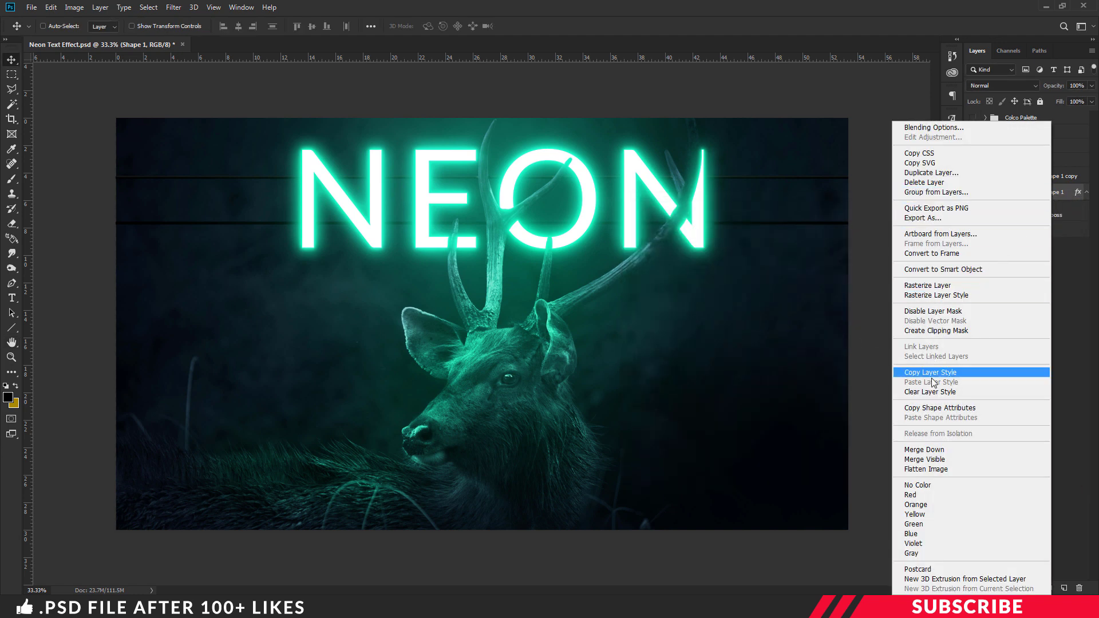
click(950, 373)
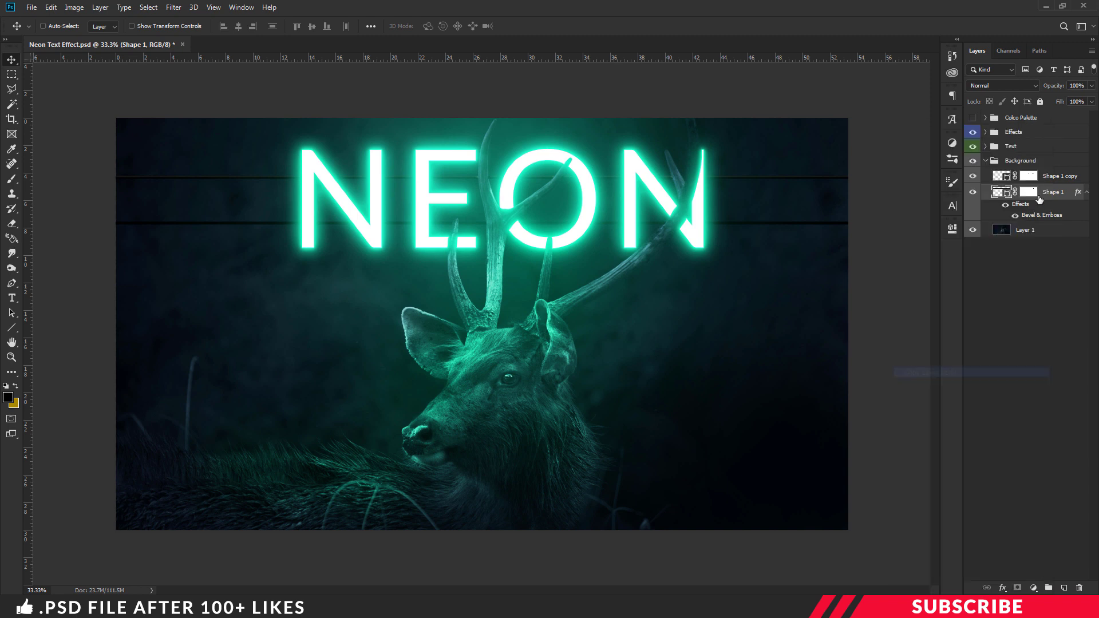
click(1062, 177)
right_click(1062, 177)
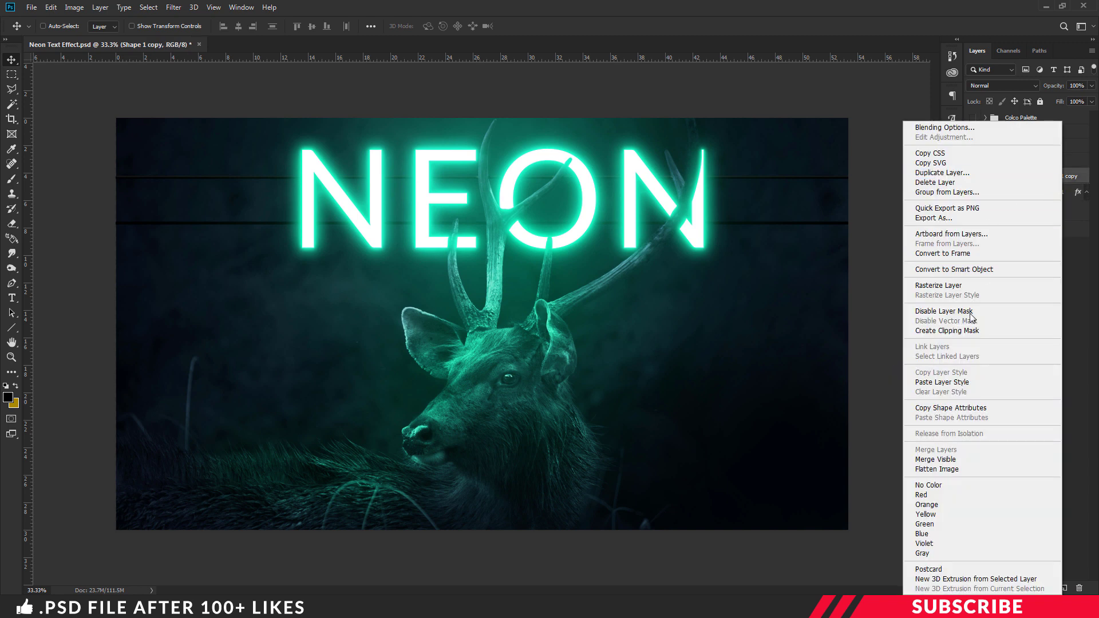
click(953, 385)
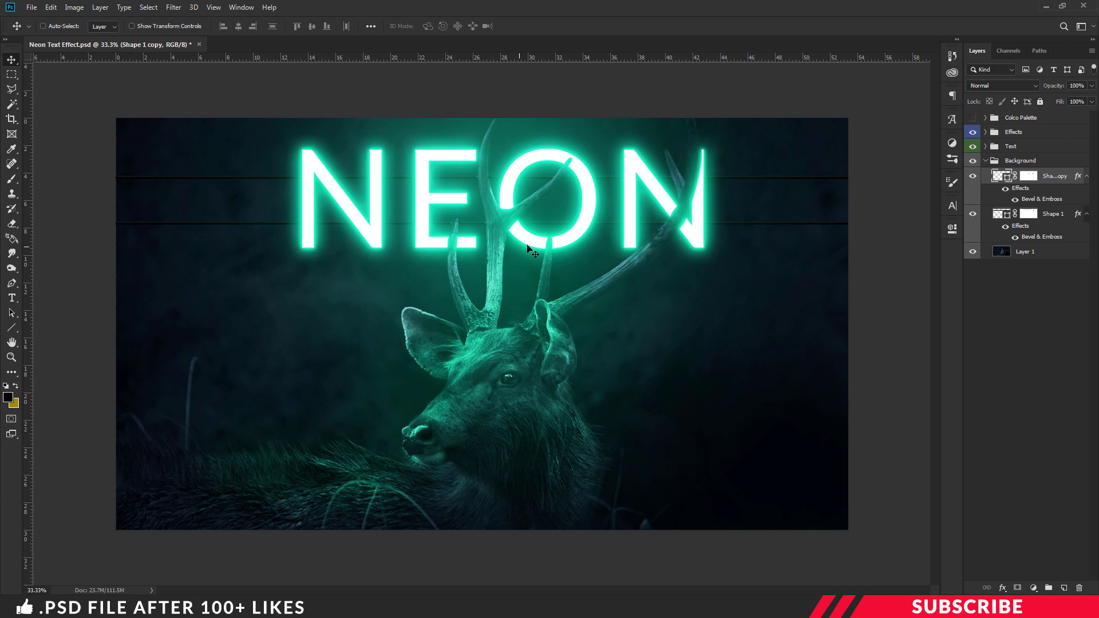
Collapse the Background group and turn on Auto-Select for the Move tool.
click(985, 162)
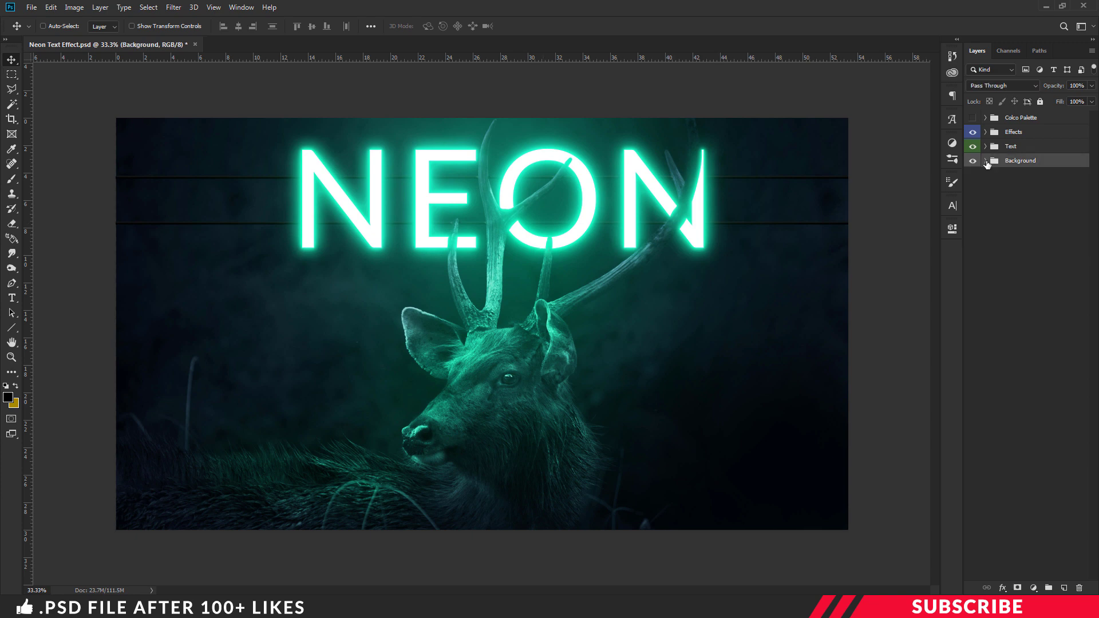
key(ctrl)
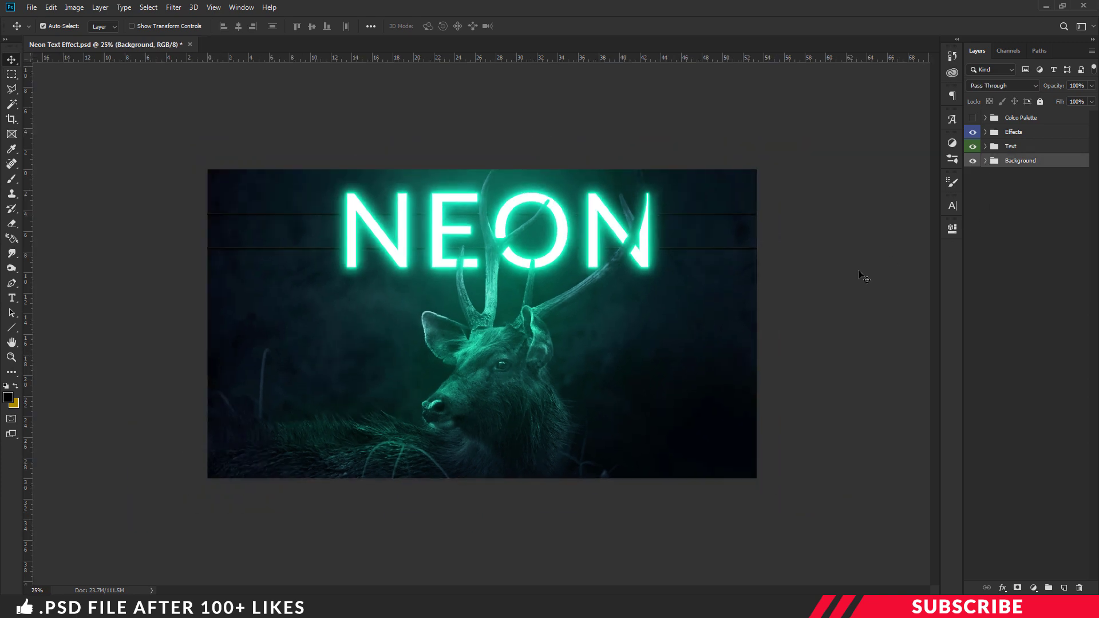